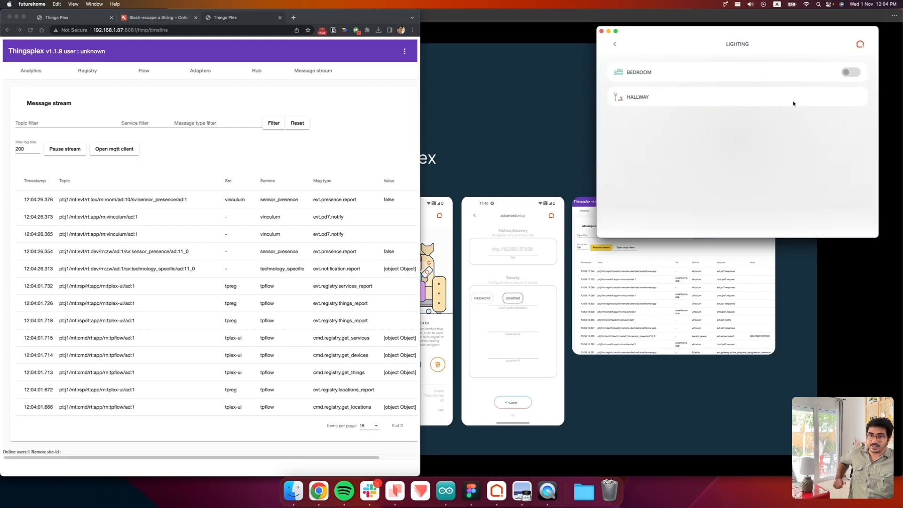
Toggle the bedroom light on and off, and examine the topic and JSON of its cmd.binary.set message in the message stream
{"action": "left_click", "coordinate": [848, 75]}
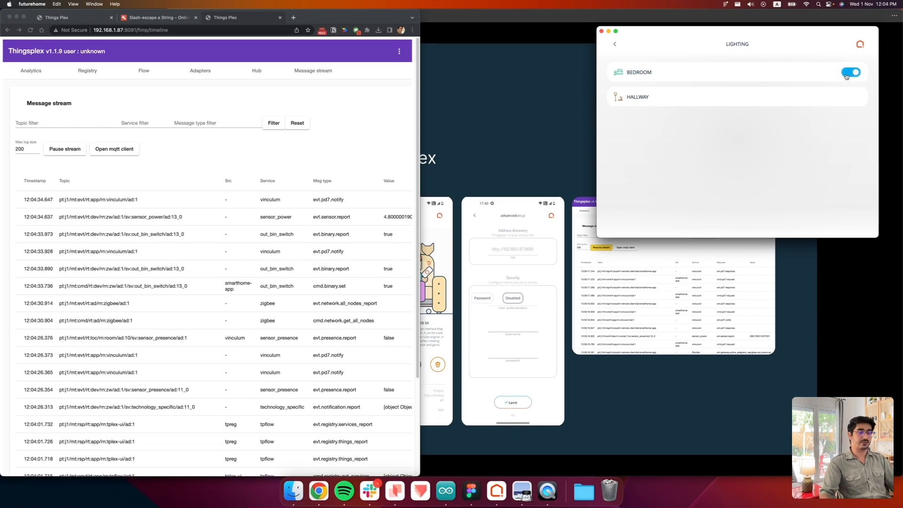
{"action": "left_click", "coordinate": [848, 76]}
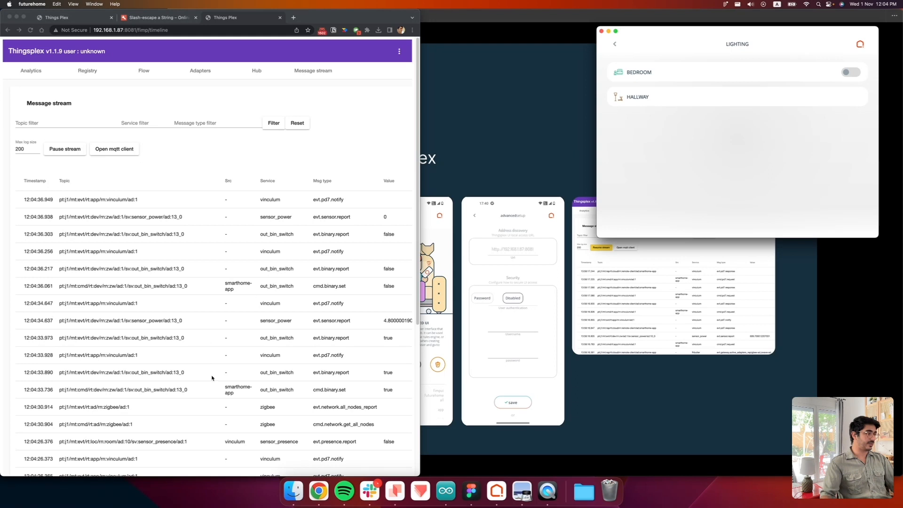
{"action": "left_click", "coordinate": [182, 392]}
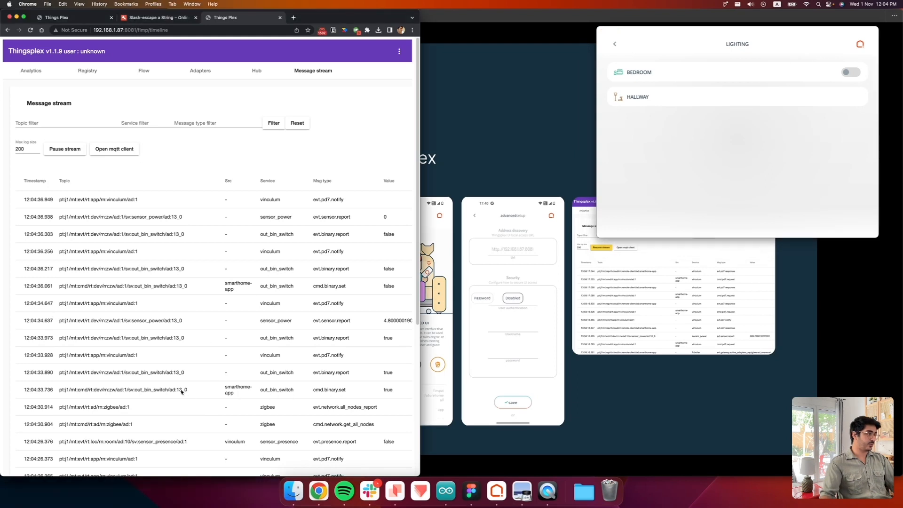
{"action": "left_click", "coordinate": [182, 391]}
{"action": "left_click_drag", "start_coordinate": [129, 210], "coordinate": [269, 211]}
{"action": "left_click", "coordinate": [125, 253]}
{"action": "scroll", "coordinate": [124, 253], "scroll_direction": "up", "scroll_amount": 2}
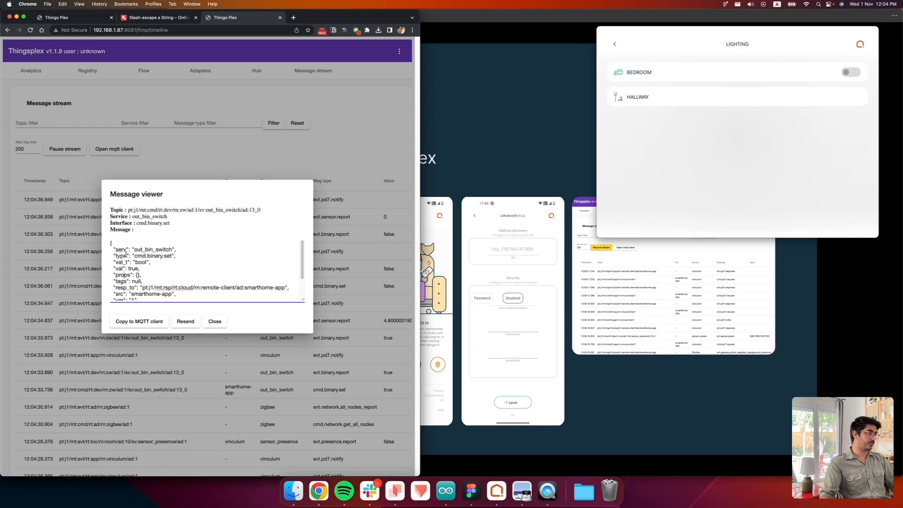
{"action": "left_click_drag", "start_coordinate": [116, 242], "coordinate": [194, 309]}
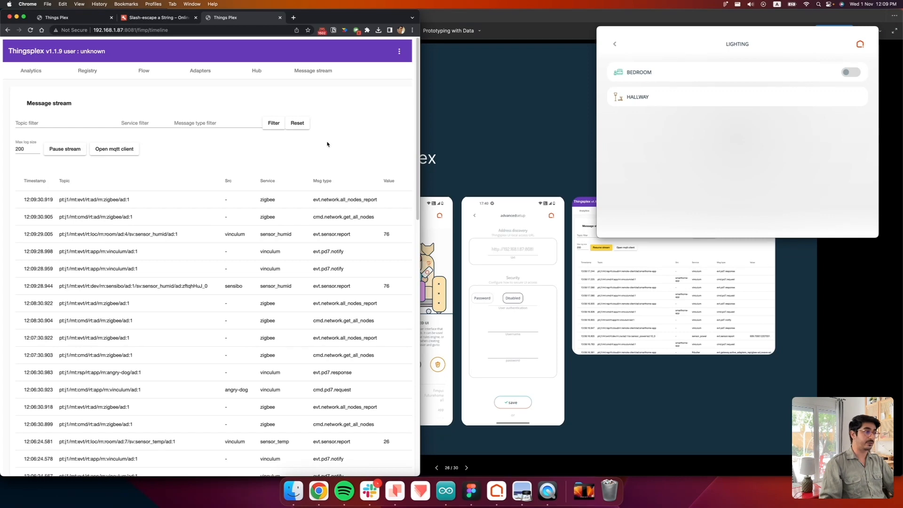
Switch to Figma, advance the presentation to the Arduino slide, and review the Arduino IDE download page from its link
{"action": "left_click", "coordinate": [438, 20]}
{"action": "key", "text": "Right"}
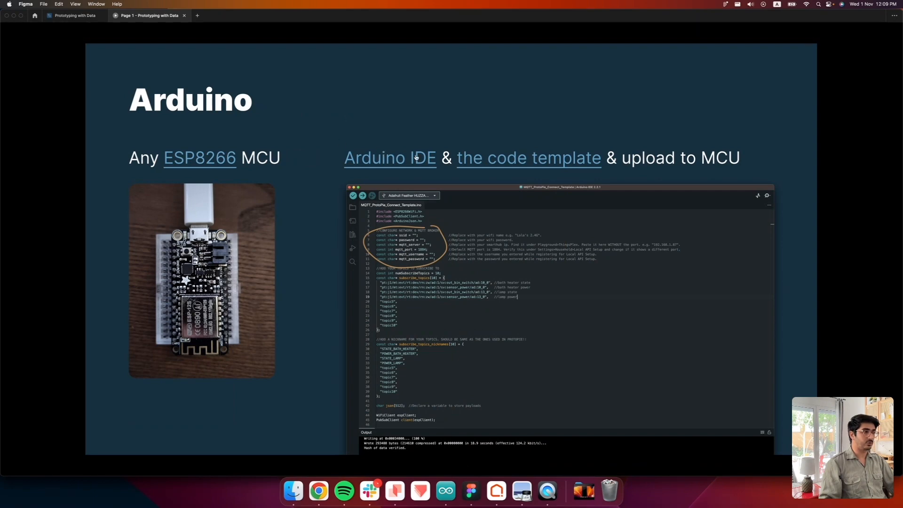
{"action": "left_click", "coordinate": [399, 158]}
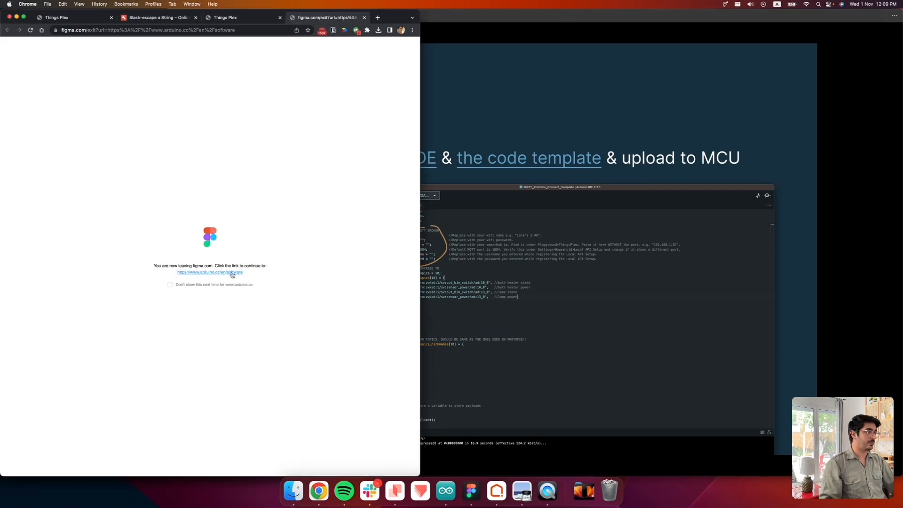
{"action": "left_click", "coordinate": [232, 274]}
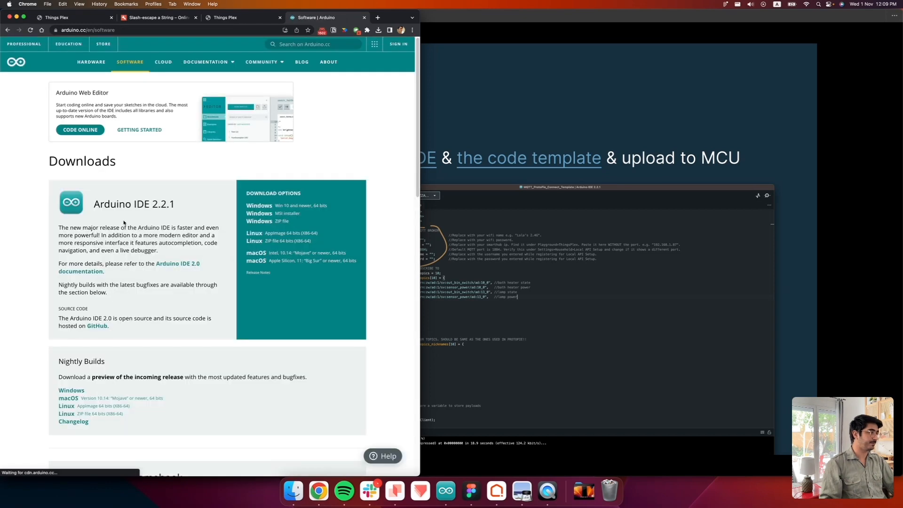
{"action": "scroll", "coordinate": [124, 222], "scroll_direction": "down", "scroll_amount": 5}
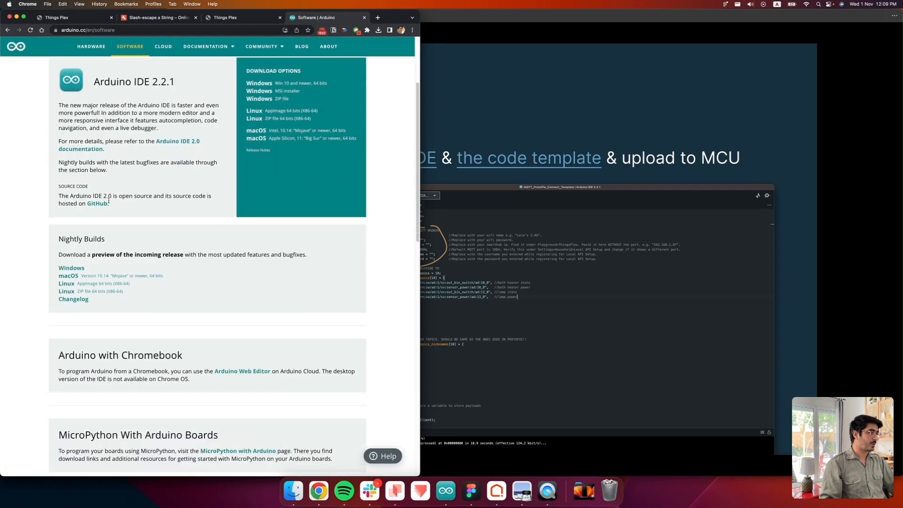
{"action": "scroll", "coordinate": [108, 225], "scroll_direction": "down", "scroll_amount": 1}
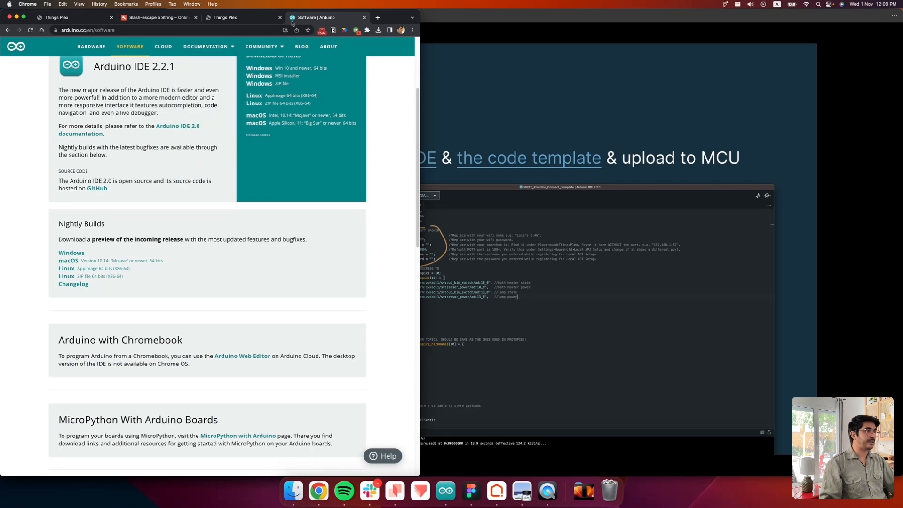
{"action": "key", "text": "super+w"}
Return to Figma, advance to the ProtoPie slide, and open the ProtoPie download page from its link
{"action": "left_click", "coordinate": [478, 22]}
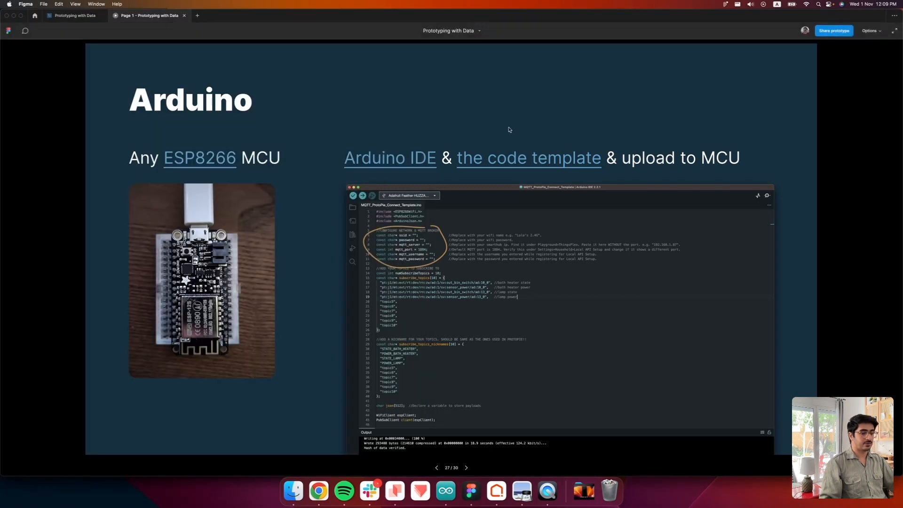
{"action": "key", "text": "Right"}
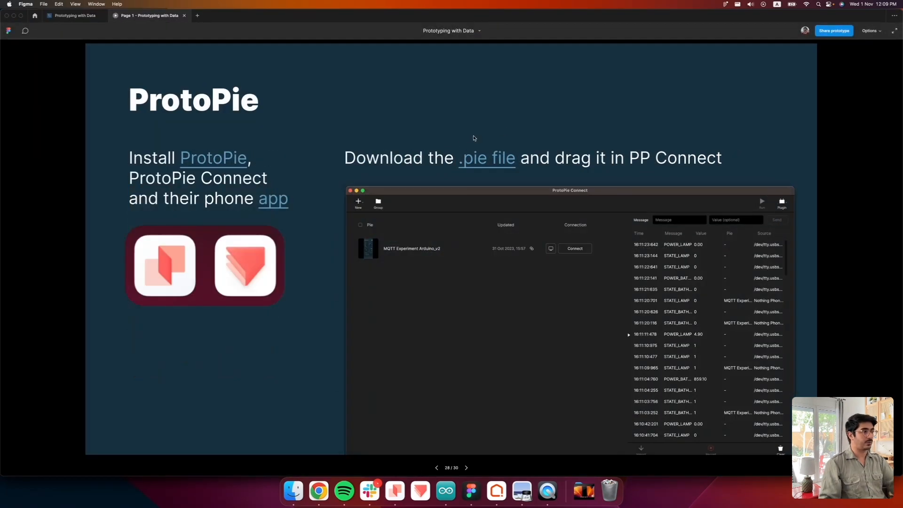
{"action": "left_click", "coordinate": [235, 163]}
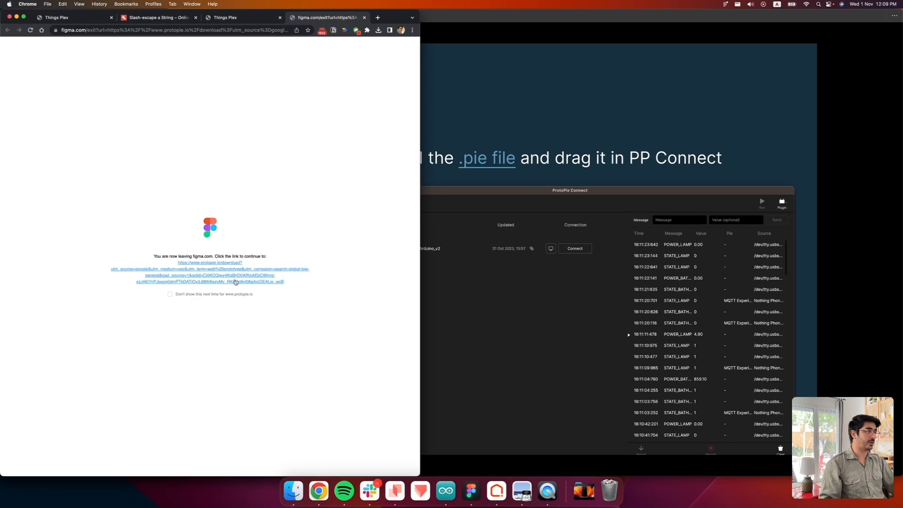
{"action": "left_click", "coordinate": [236, 282]}
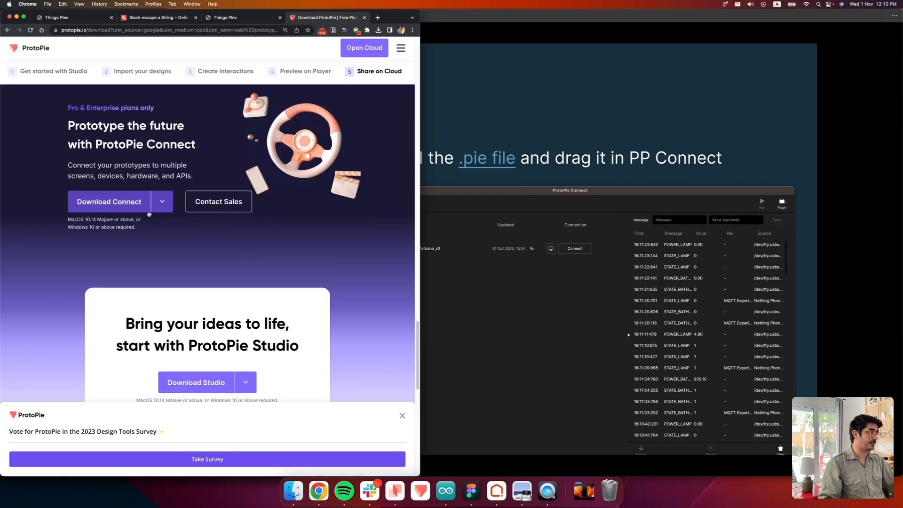
Check the platform download options for ProtoPie Connect and dismiss the survey banner
{"action": "left_click", "coordinate": [162, 204]}
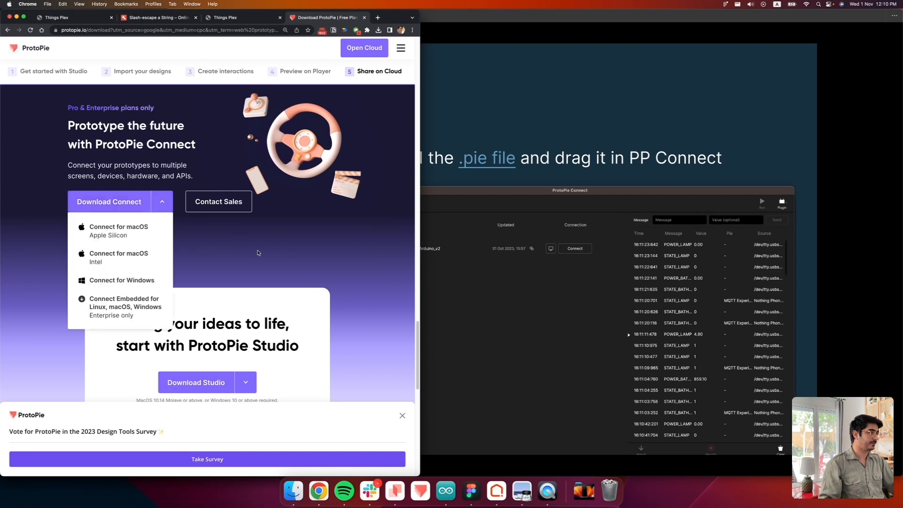
{"action": "scroll", "coordinate": [337, 288], "scroll_direction": "down", "scroll_amount": 1}
{"action": "left_click", "coordinate": [402, 416]}
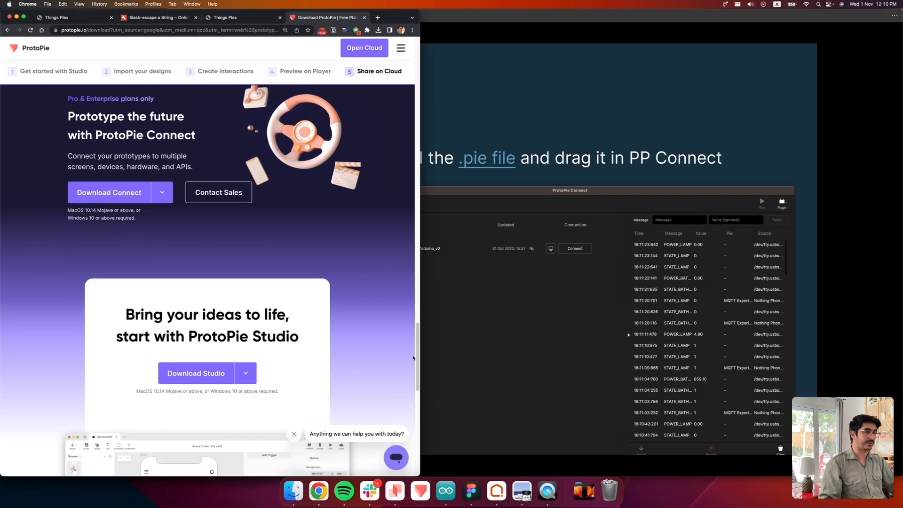
{"action": "scroll", "coordinate": [420, 401], "scroll_direction": "down", "scroll_amount": 3}
Check the platform download options for ProtoPie Studio, look through the rest of the page, and close it
{"action": "left_click_drag", "start_coordinate": [420, 401], "coordinate": [415, 54]}
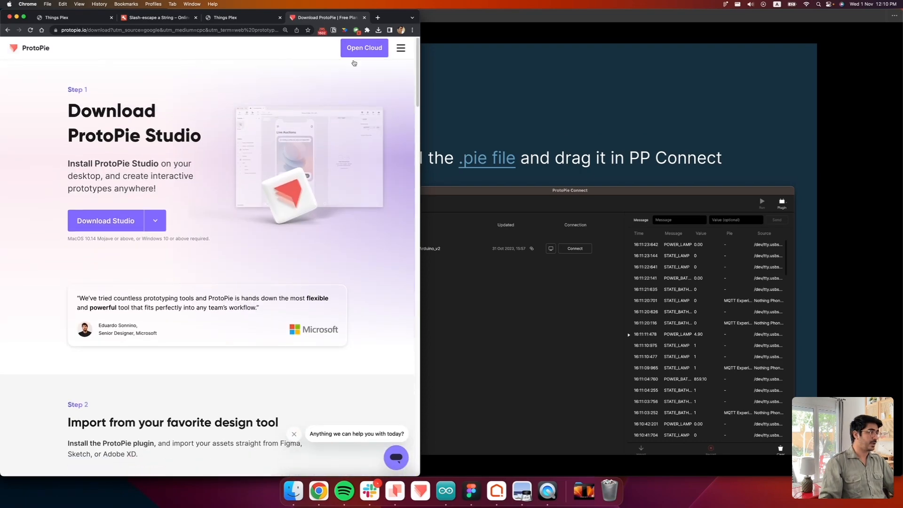
{"action": "left_click", "coordinate": [156, 220]}
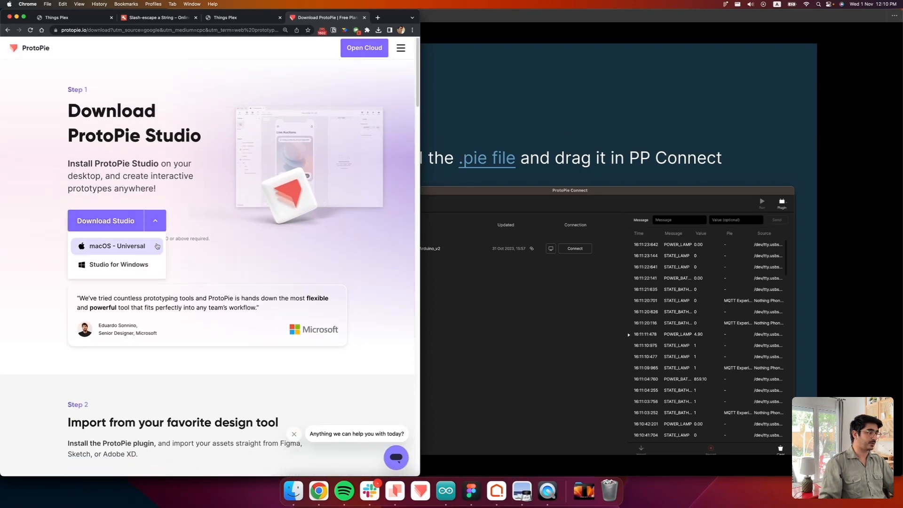
{"action": "left_click", "coordinate": [188, 216]}
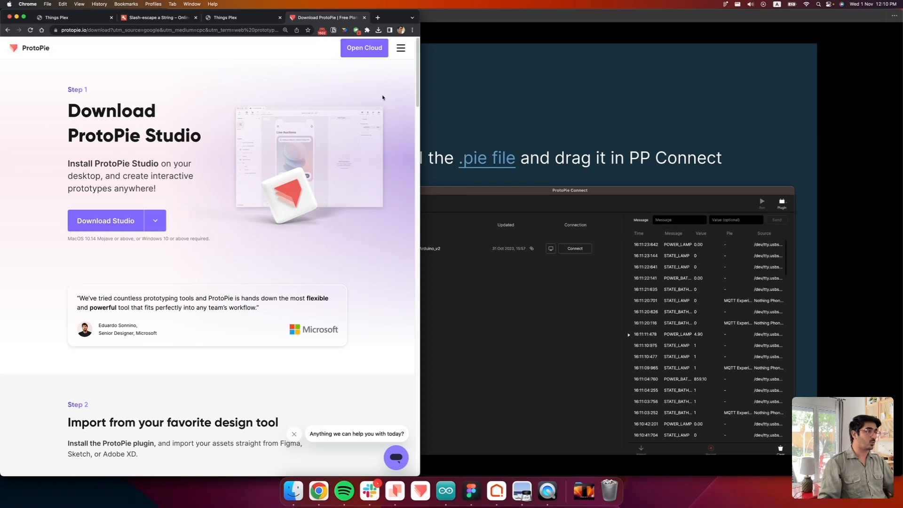
{"action": "scroll", "coordinate": [343, 153], "scroll_direction": "down", "scroll_amount": 3}
{"action": "left_click_drag", "start_coordinate": [418, 104], "coordinate": [406, 472]}
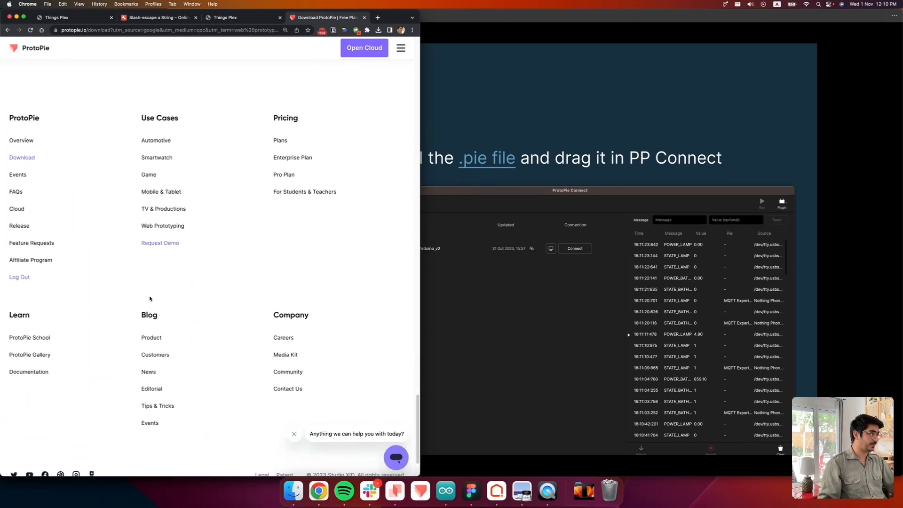
{"action": "key", "text": "super+w"}
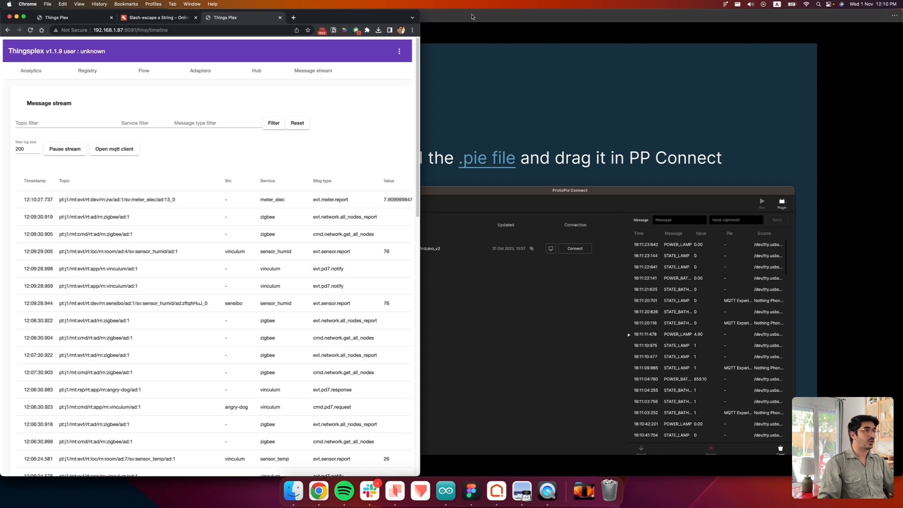
Return to the Arduino slide in Figma, download MQTT_ProtoPie_Connect_Template.ino from the code template link, and open it in Arduino IDE
{"action": "left_click", "coordinate": [490, 19]}
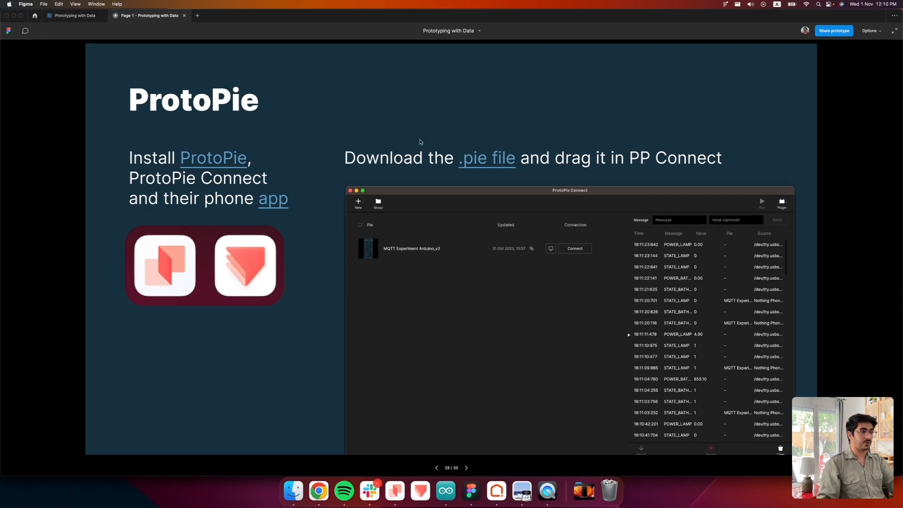
{"action": "key", "text": "Right"}
{"action": "key", "text": "Left"}
{"action": "key", "text": "Left"}
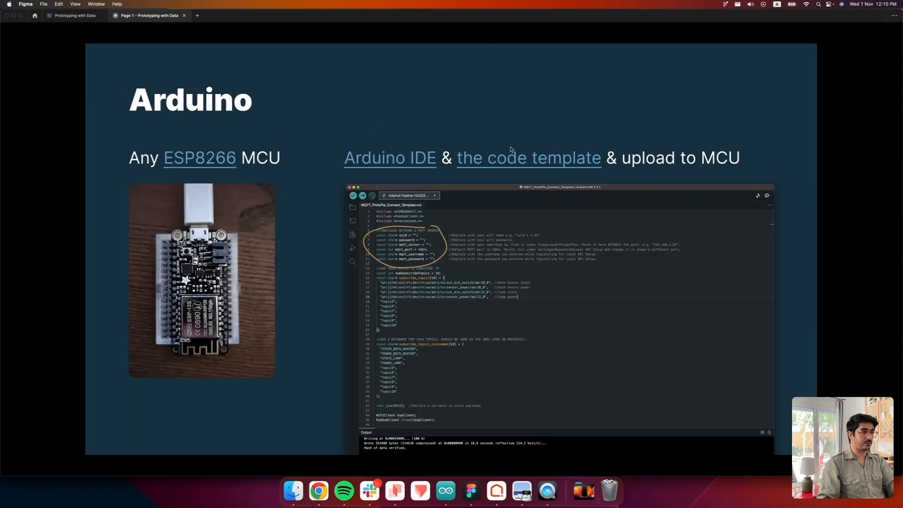
{"action": "left_click", "coordinate": [513, 165]}
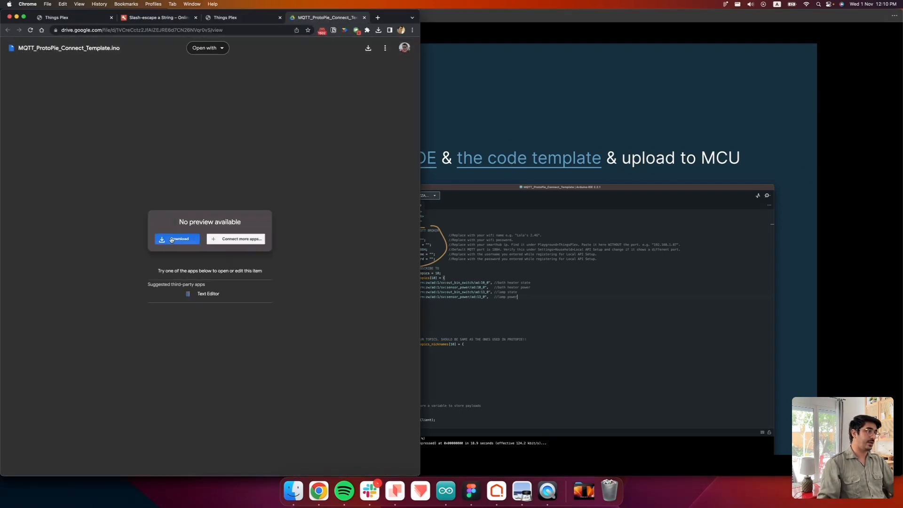
{"action": "left_click", "coordinate": [170, 239]}
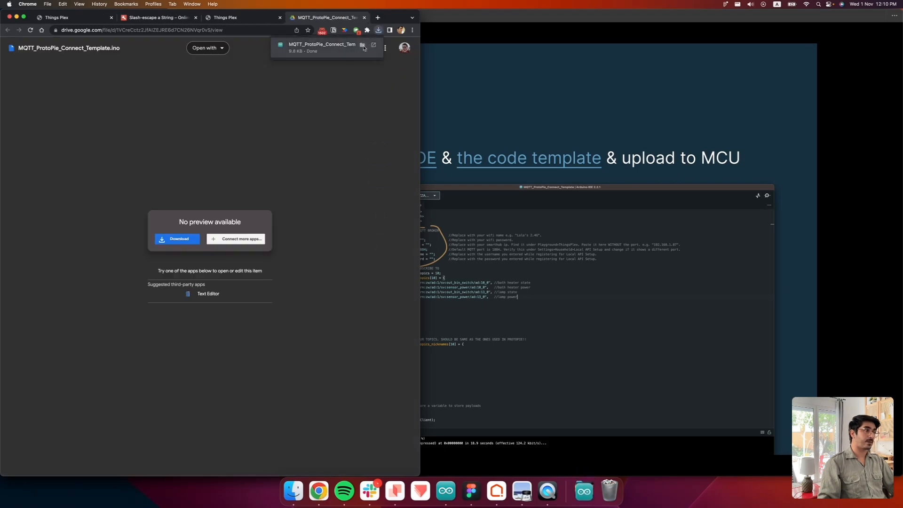
{"action": "left_click", "coordinate": [362, 44]}
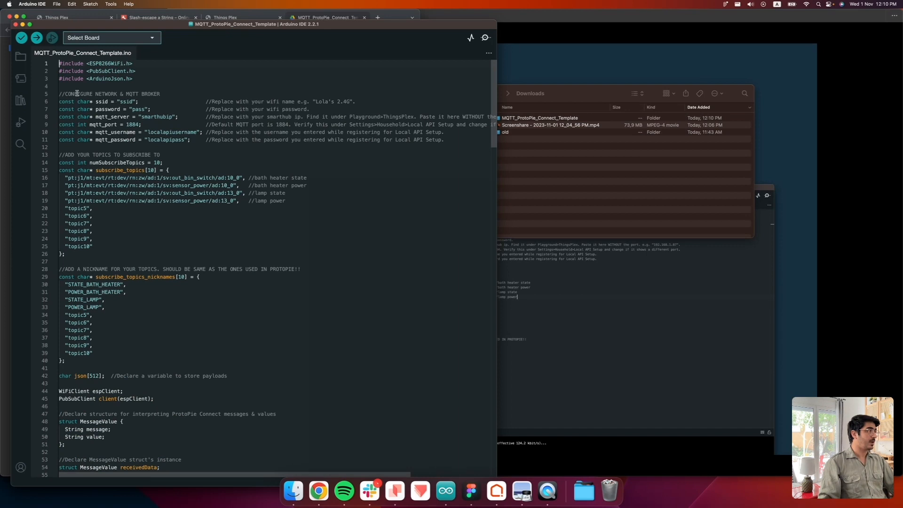
Review the sketch's network and MQTT broker settings, the subscribe topics list, and the topic nicknames list
{"action": "left_click_drag", "start_coordinate": [60, 94], "coordinate": [209, 140]}
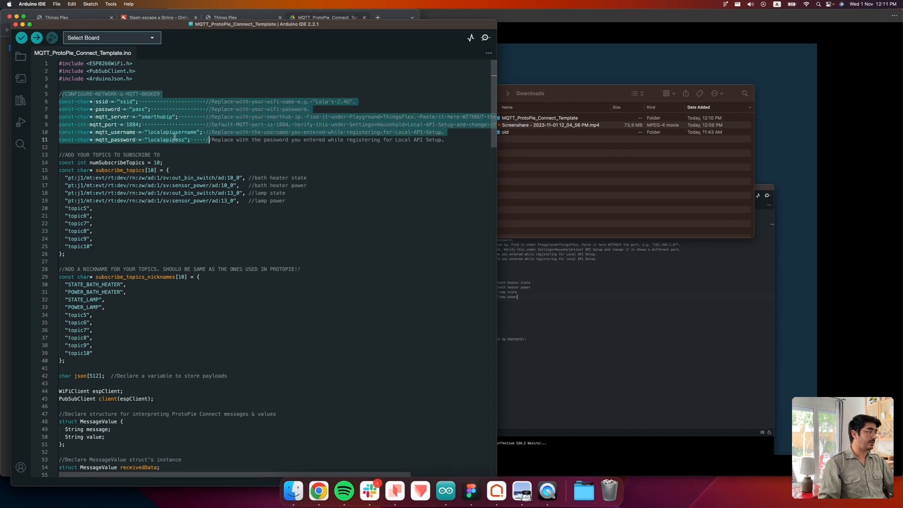
{"action": "left_click", "coordinate": [197, 147]}
{"action": "left_click_drag", "start_coordinate": [65, 178], "coordinate": [135, 243]}
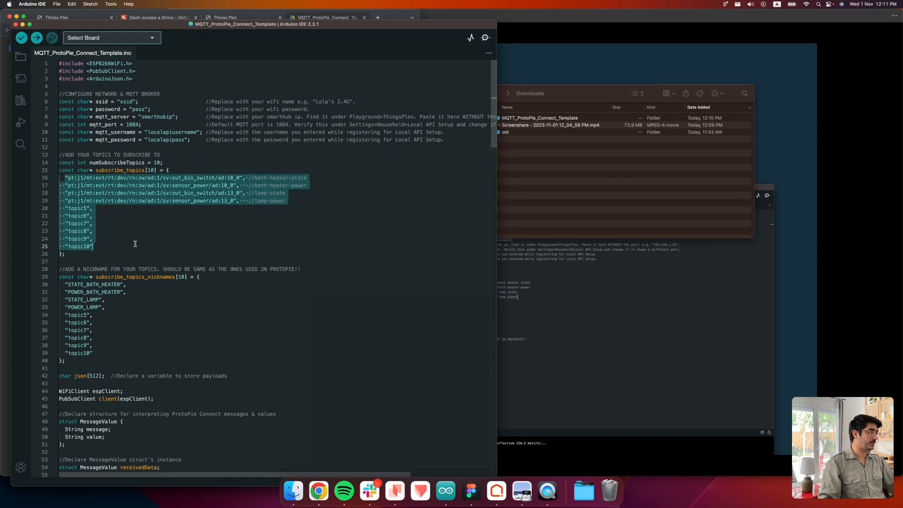
{"action": "left_click_drag", "start_coordinate": [66, 286], "coordinate": [132, 346]}
{"action": "left_click", "coordinate": [135, 344]}
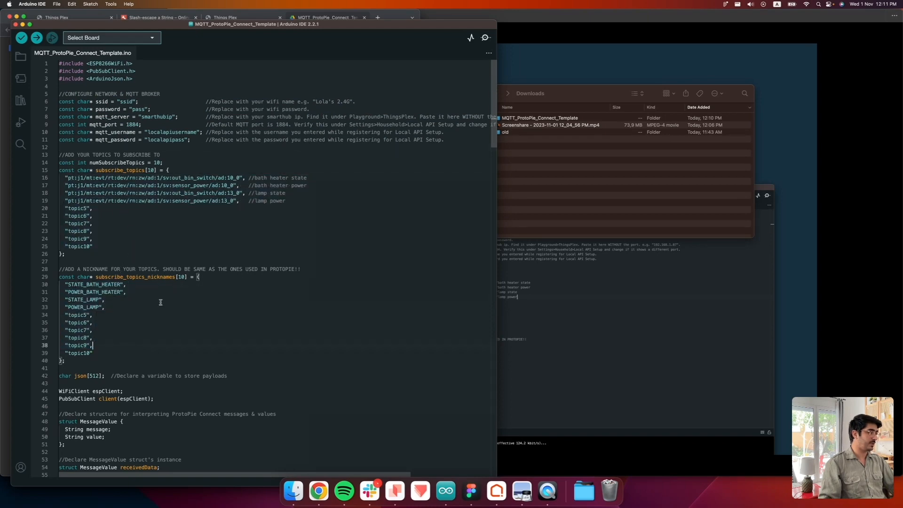
Examine the sketch's code that publishes on and off messages for the lamp and bath heater
{"action": "scroll", "coordinate": [188, 293], "scroll_direction": "down", "scroll_amount": 18}
{"action": "scroll", "coordinate": [212, 279], "scroll_direction": "up", "scroll_amount": 10}
{"action": "scroll", "coordinate": [169, 180], "scroll_direction": "down", "scroll_amount": 7}
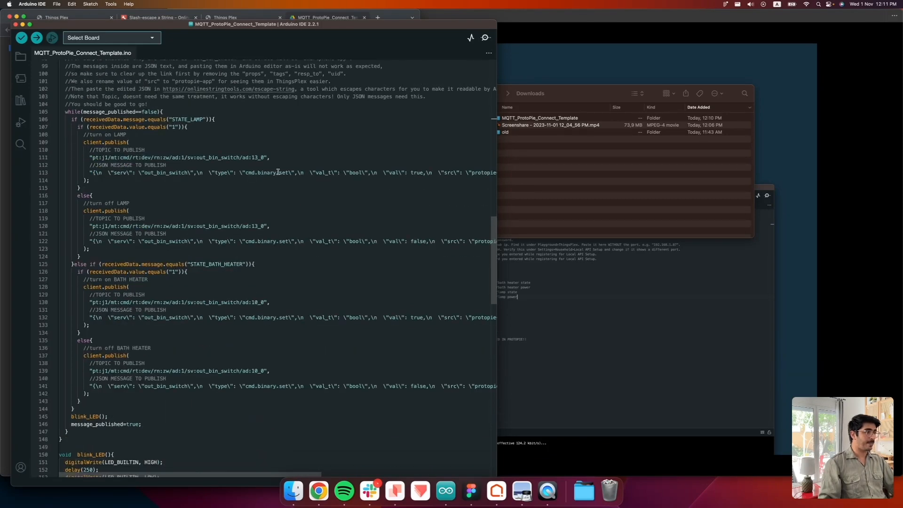
{"action": "scroll", "coordinate": [278, 174], "scroll_direction": "up", "scroll_amount": 10}
{"action": "scroll", "coordinate": [280, 186], "scroll_direction": "down", "scroll_amount": 12}
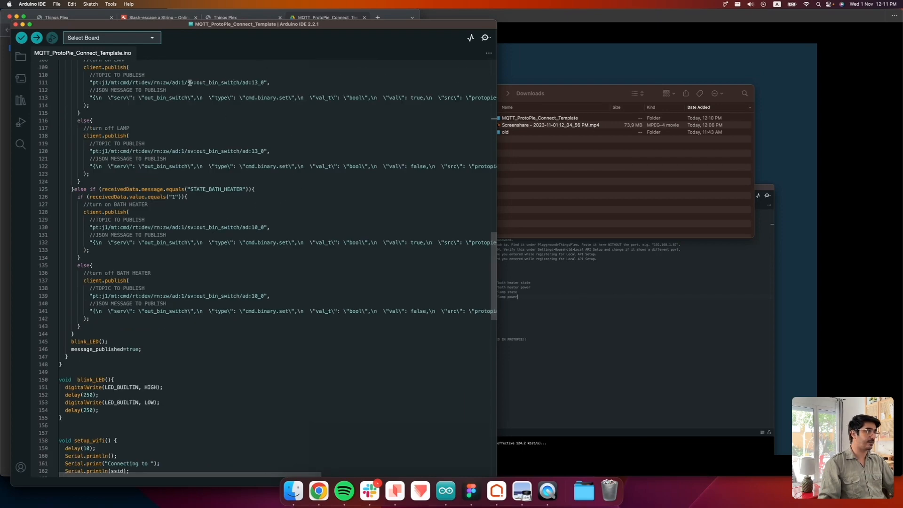
{"action": "scroll", "coordinate": [224, 104], "scroll_direction": "up", "scroll_amount": 20}
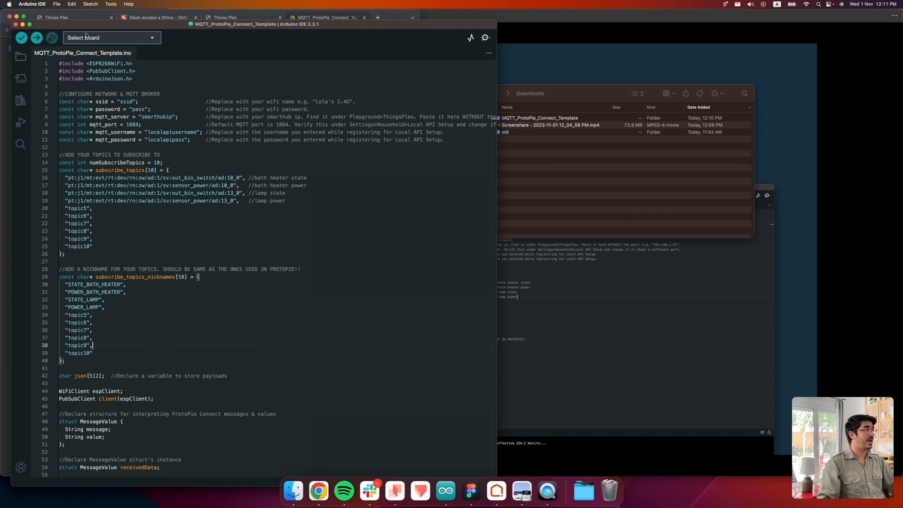
Close the Arduino sketch and the Google Drive file page, and return to Figma to advance to the ProtoPie slide
{"action": "left_click", "coordinate": [22, 25]}
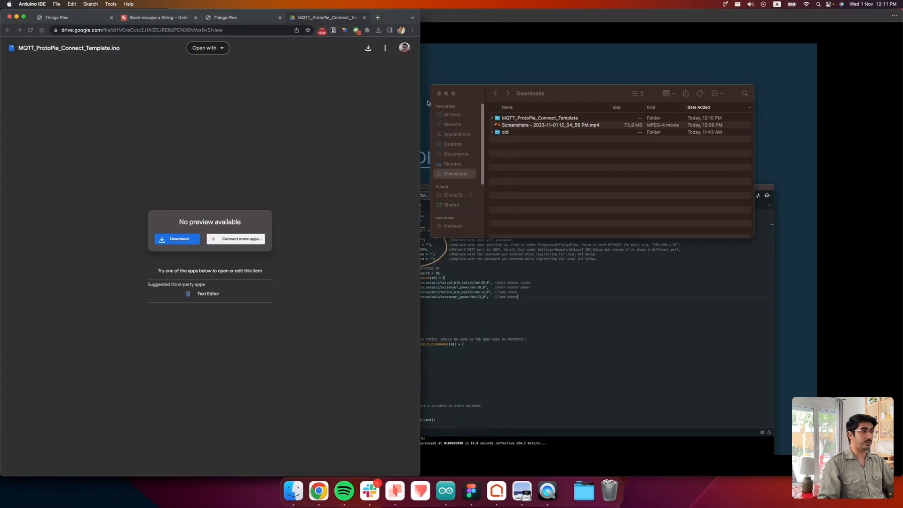
{"action": "left_click", "coordinate": [345, 94]}
{"action": "left_click", "coordinate": [365, 18]}
{"action": "left_click", "coordinate": [509, 23]}
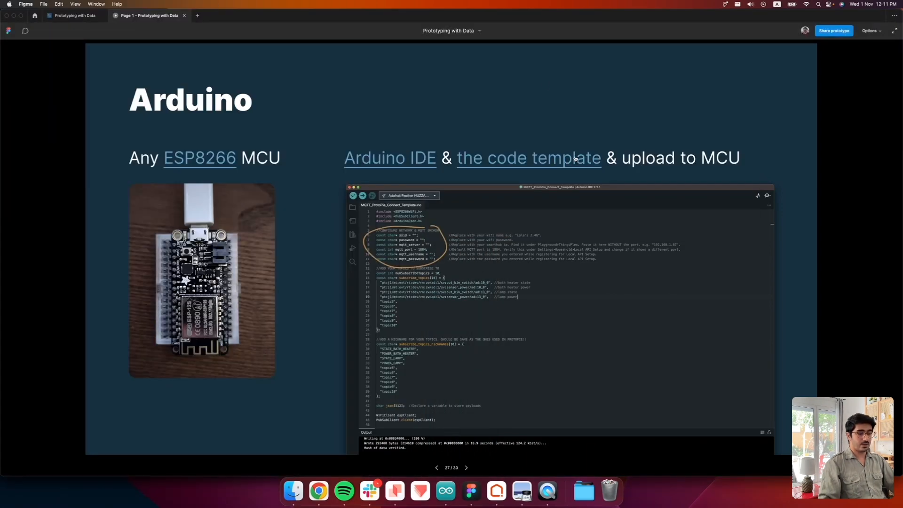
{"action": "key", "text": "Right"}
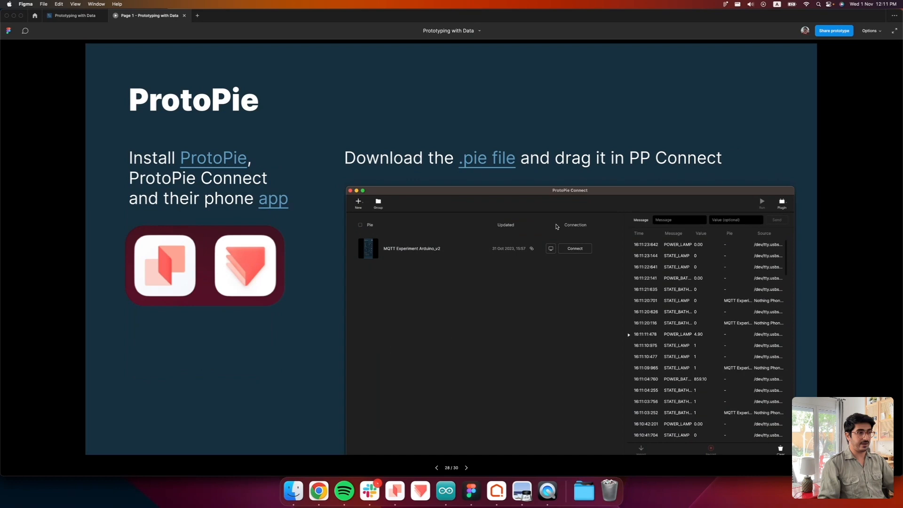
Download MQTT Experiment Arduino_v2.pie from the slide's .pie file link, switch to ProtoPie Connect, and close the Drive page and browser window
{"action": "left_click", "coordinate": [492, 167]}
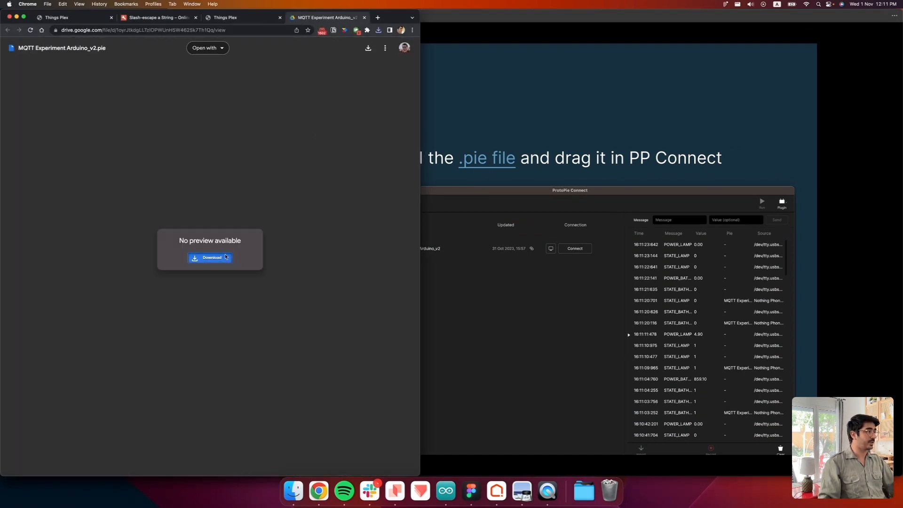
{"action": "left_click", "coordinate": [225, 258]}
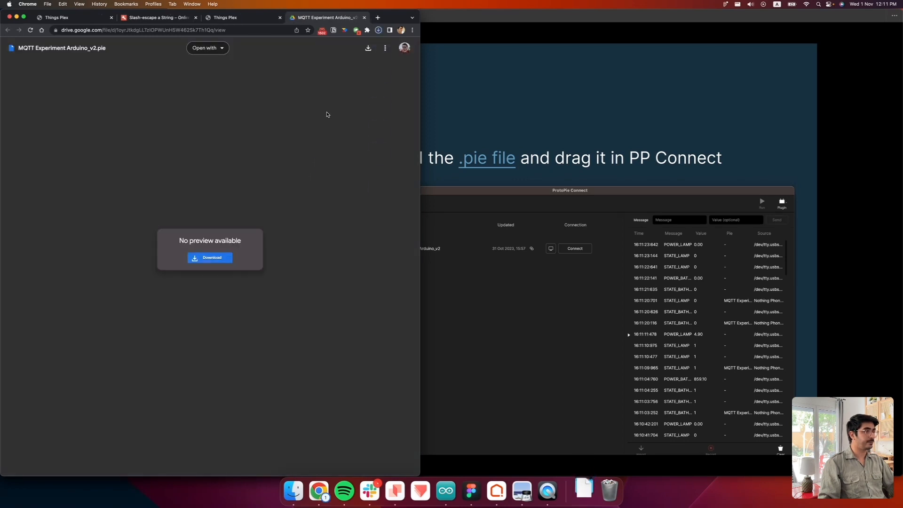
{"action": "left_click", "coordinate": [396, 490]}
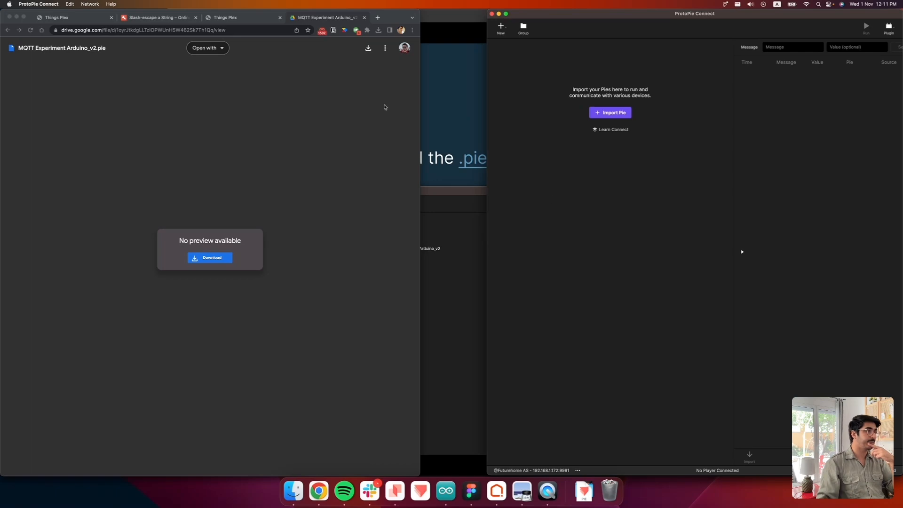
{"action": "key", "text": "super+w"}
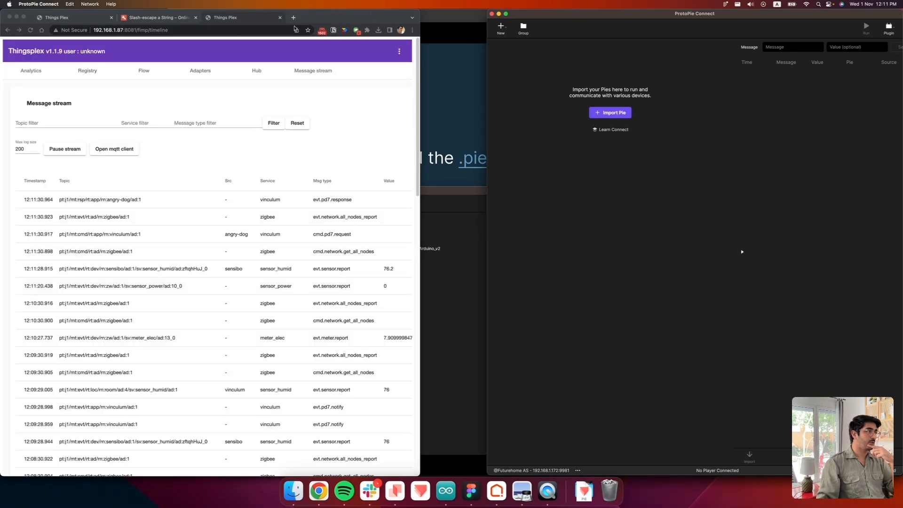
{"action": "left_click", "coordinate": [17, 17]}
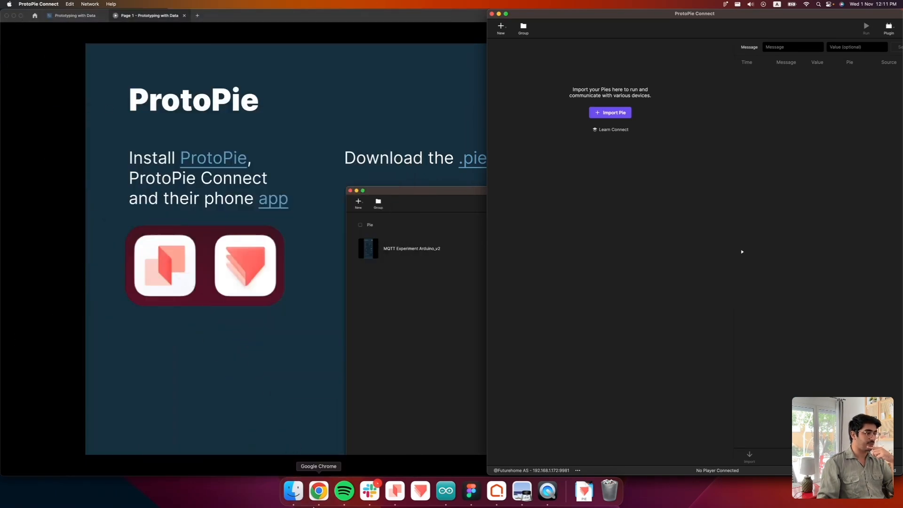
Import MQTT Experiment Arduino_v2.pie from the Downloads folder into ProtoPie Connect
{"action": "left_click", "coordinate": [294, 491]}
{"action": "left_click_drag", "start_coordinate": [576, 91], "coordinate": [614, 128]}
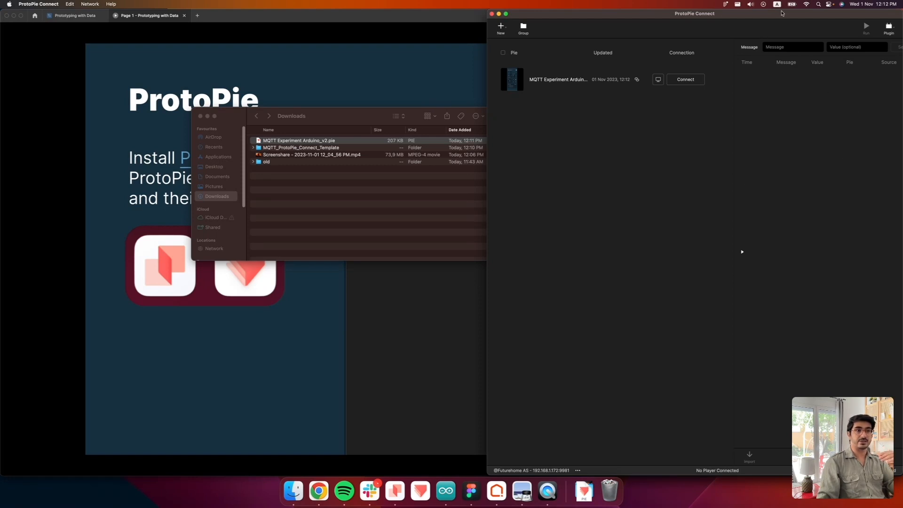
{"action": "mouse_move", "coordinate": [784, 14]}
{"action": "left_mouse_down"}
{"action": "mouse_move", "coordinate": [770, 14]}
{"action": "mouse_move", "coordinate": [783, 13]}
{"action": "left_mouse_up"}
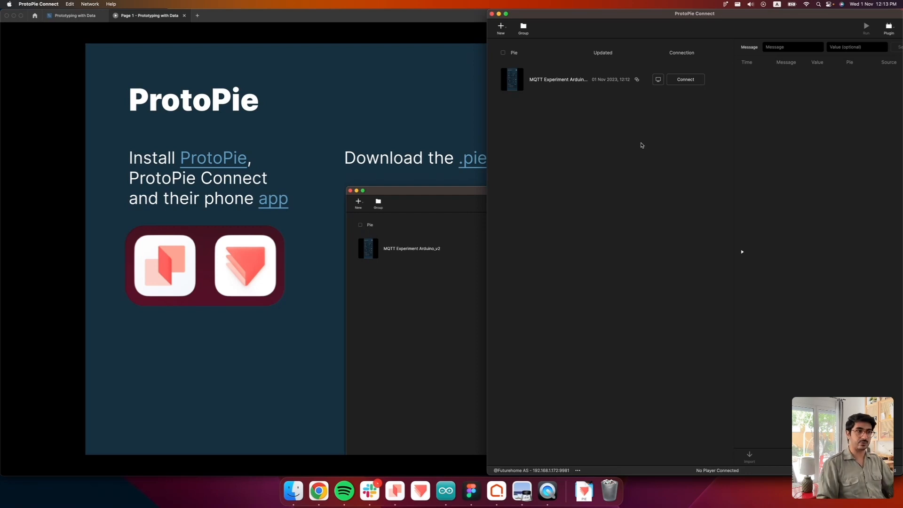
View the list of plug-ins available in ProtoPie Connect, including Arduino, and close it
{"action": "left_click", "coordinate": [889, 28]}
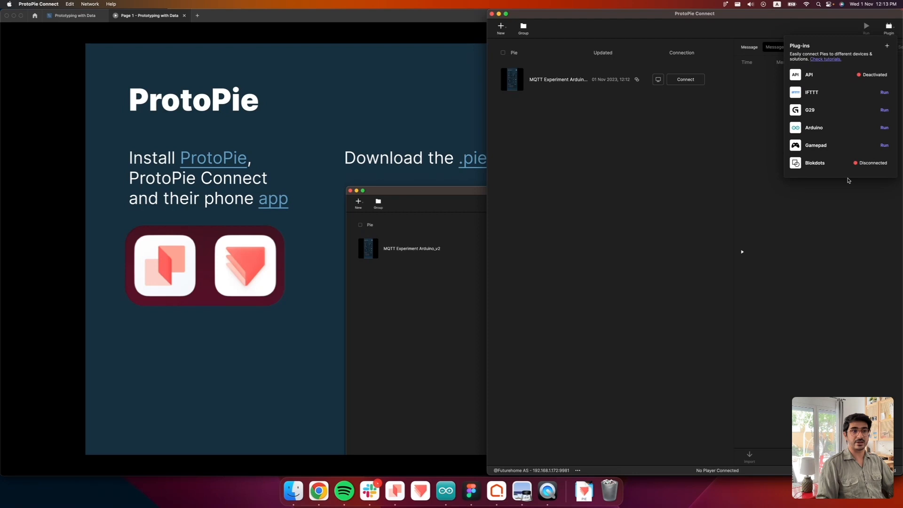
{"action": "left_click", "coordinate": [833, 197]}
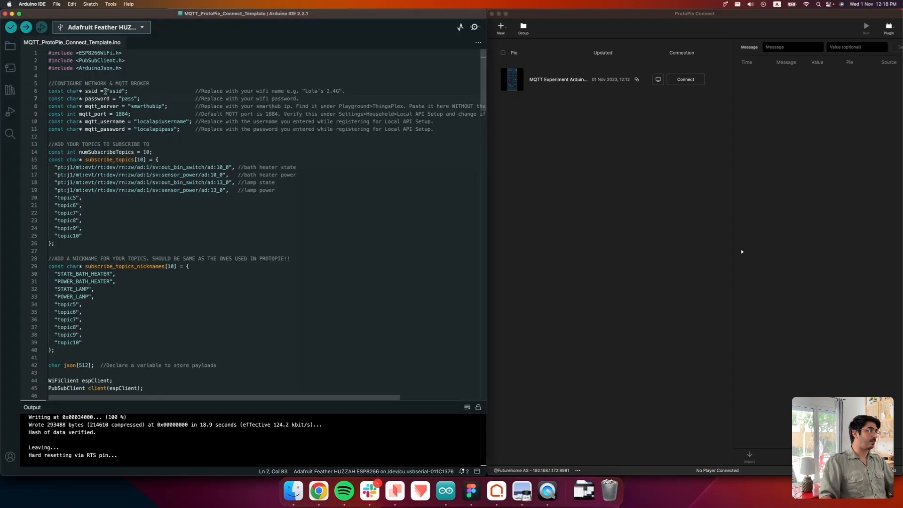
Set the sketch's ssid value to ToSynnefo in the Arduino network configuration
{"action": "double_click", "coordinate": [117, 91]}
{"action": "type", "text": "ToSynn"}
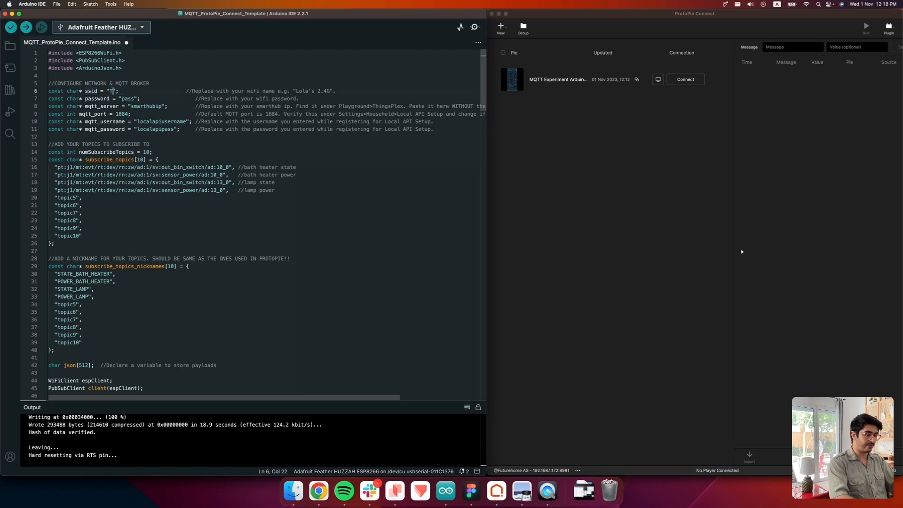
{"action": "type", "text": "efo"}
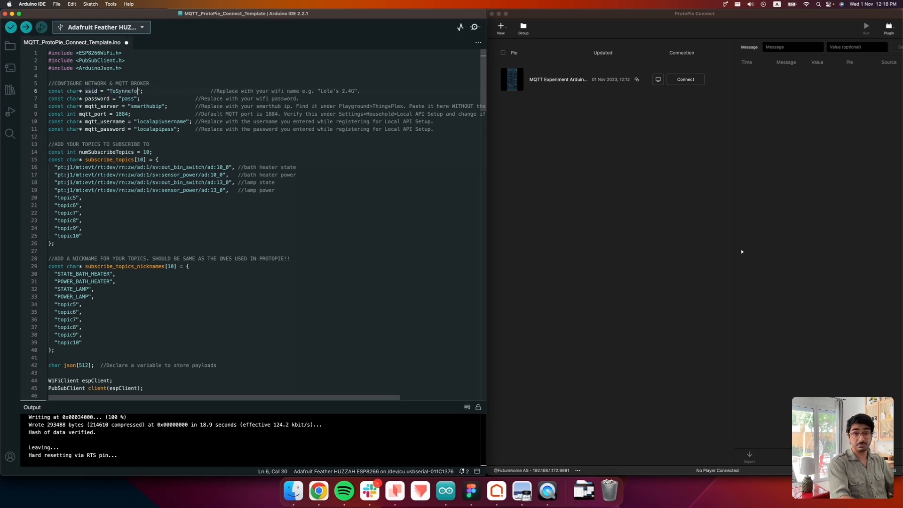
Replace the placeholder in the sketch's password setting with the Wi-Fi password
{"action": "key", "text": "Down"}
{"action": "key", "text": "Left"}
{"action": "key", "text": "alt+shift+Left"}
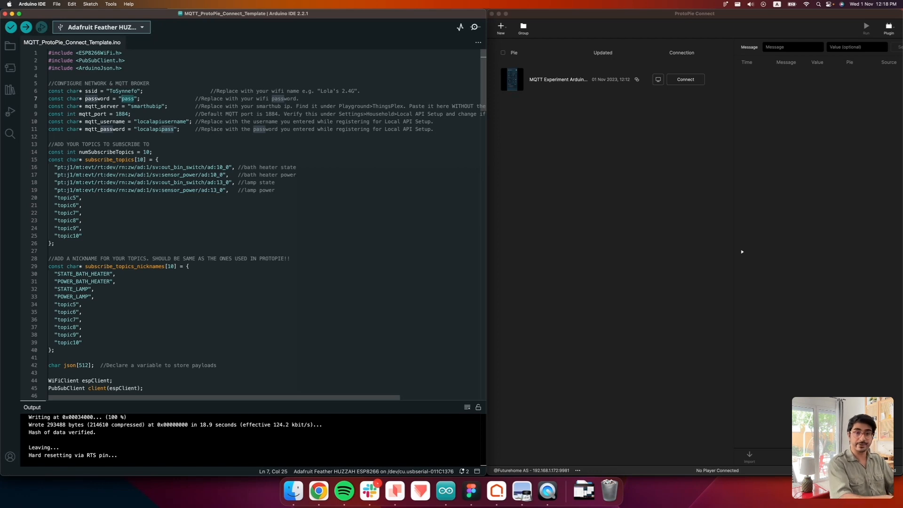
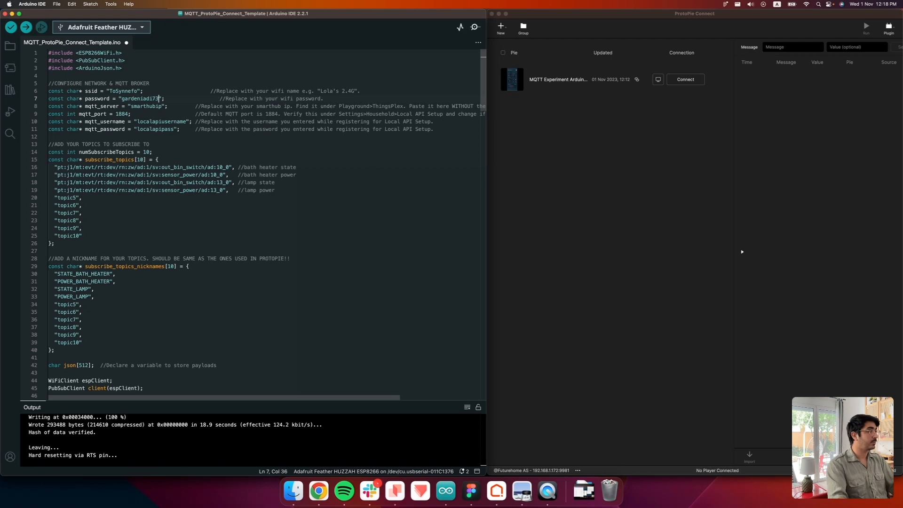
Set mqtt_server to the smarthub address 192.168.1.87 and save the sketch
{"action": "key", "text": "Down"}
{"action": "key", "text": "Right"}
{"action": "key", "text": "alt+shift+Left"}
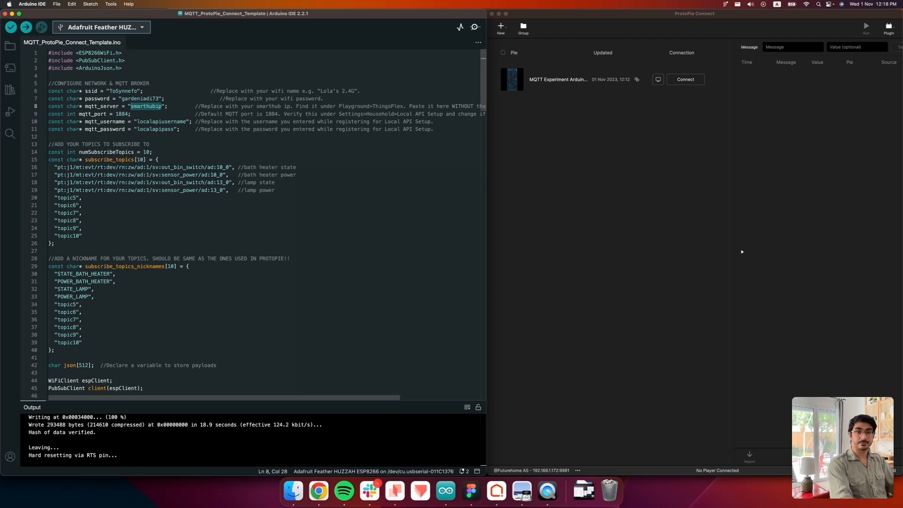
{"action": "type", "text": "192.168."}
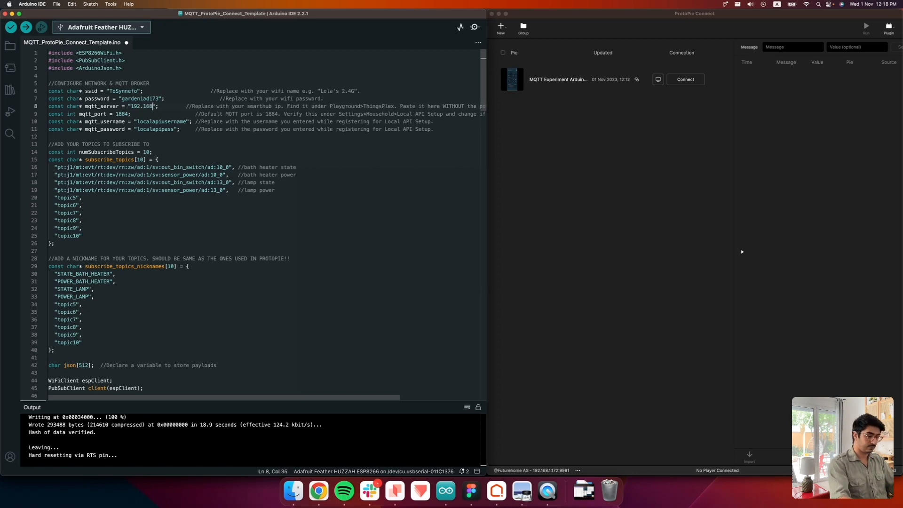
{"action": "type", "text": "1.87"}
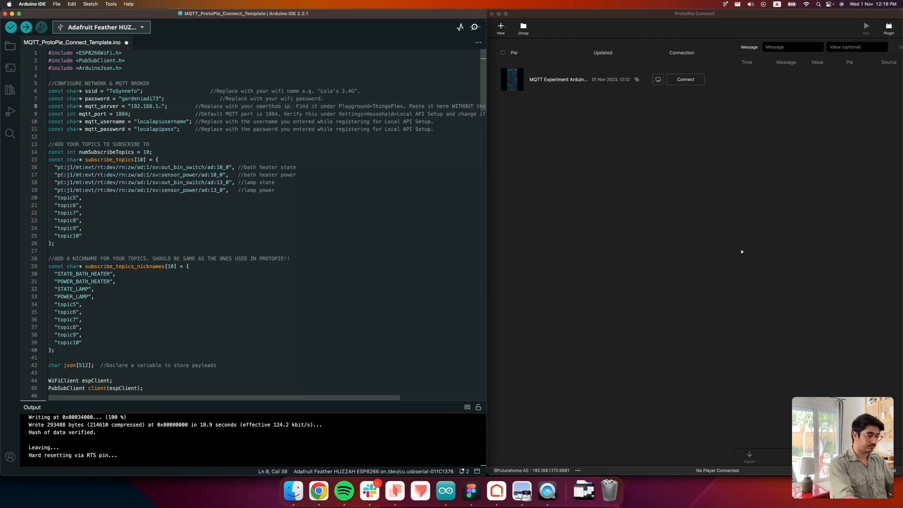
{"action": "left_click", "coordinate": [156, 114]}
{"action": "key", "text": "cmd+s"}
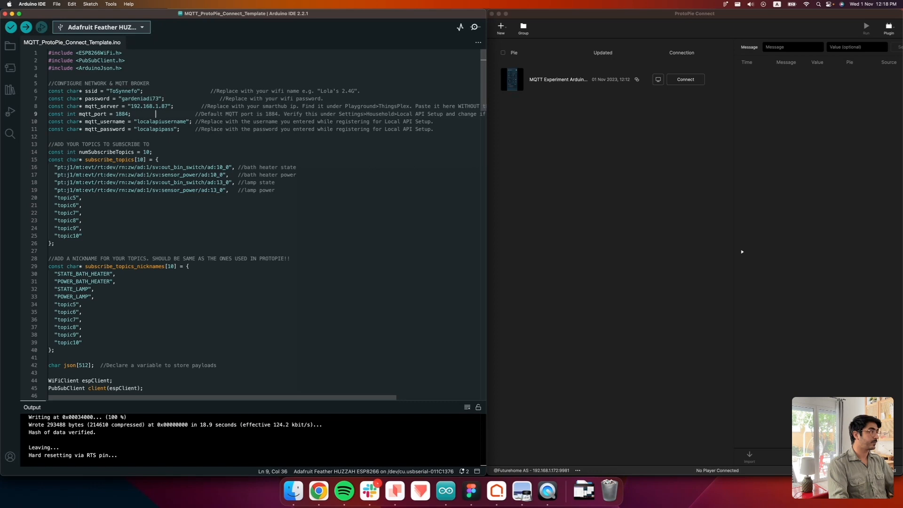
Replace the mqtt_username placeholder with the local API username
{"action": "key", "text": "Left"}
{"action": "key", "text": "Left"}
{"action": "key", "text": "Left"}
{"action": "key", "text": "Left"}
{"action": "key", "text": "Left"}
{"action": "key", "text": "Left"}
{"action": "key", "text": "Left"}
{"action": "key", "text": "Left"}
{"action": "key", "text": "Left"}
{"action": "key", "text": "Left"}
{"action": "key", "text": "Left"}
{"action": "key", "text": "Left"}
{"action": "key", "text": "Down"}
{"action": "key", "text": "Right"}
{"action": "key", "text": "Right"}
{"action": "key", "text": "Right"}
{"action": "key", "text": "Right"}
{"action": "key", "text": "Right"}
{"action": "key", "text": "Right"}
{"action": "key", "text": "Right"}
{"action": "key", "text": "shift+alt+Right"}
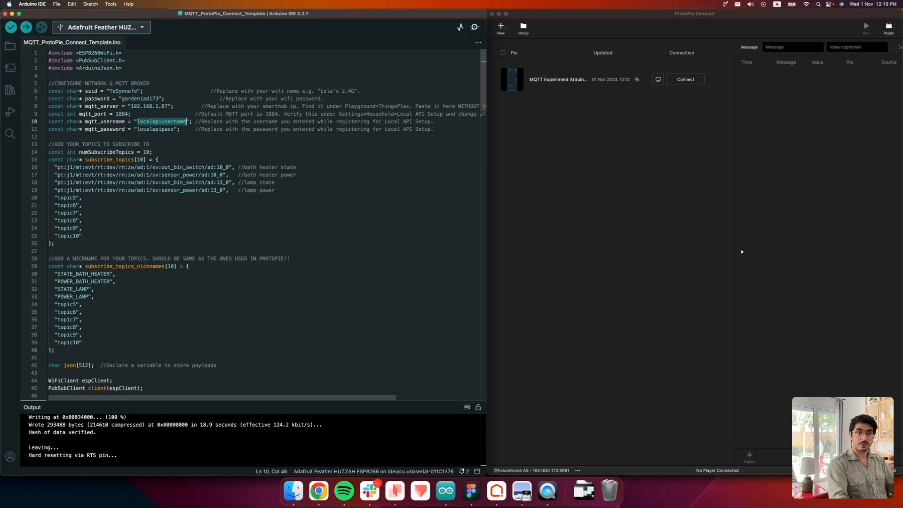
{"action": "type", "text": "konstanti"}
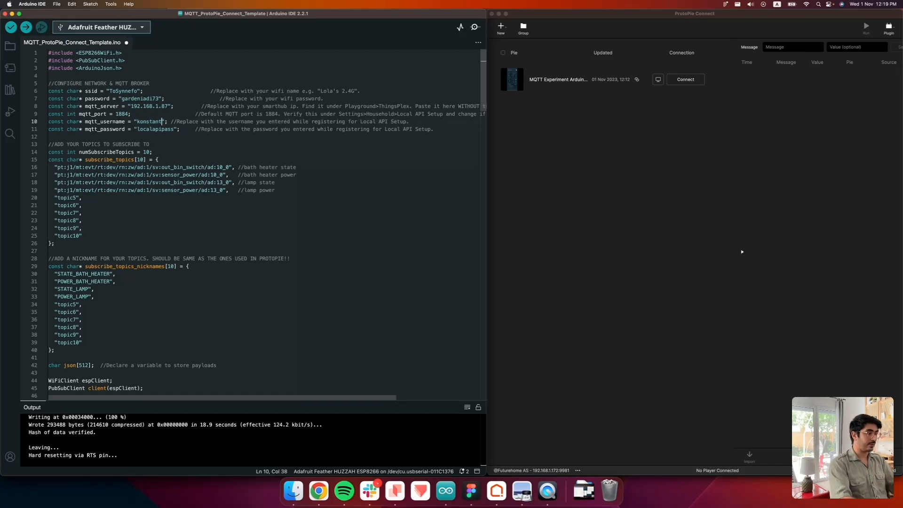
{"action": "type", "text": "nos"}
Replace the mqtt_password placeholder with the local API password and save the sketch
{"action": "key", "text": "Down"}
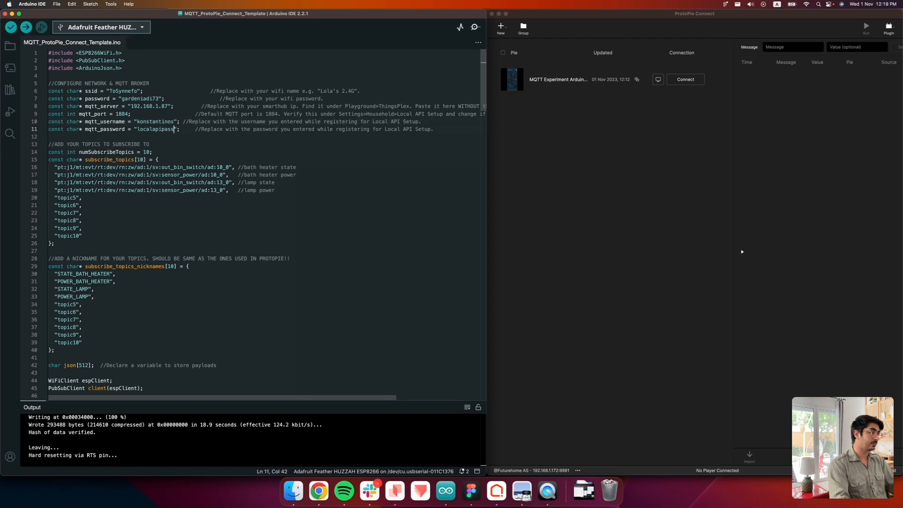
{"action": "key", "text": "super+u"}
{"action": "type", "text": "**********"}
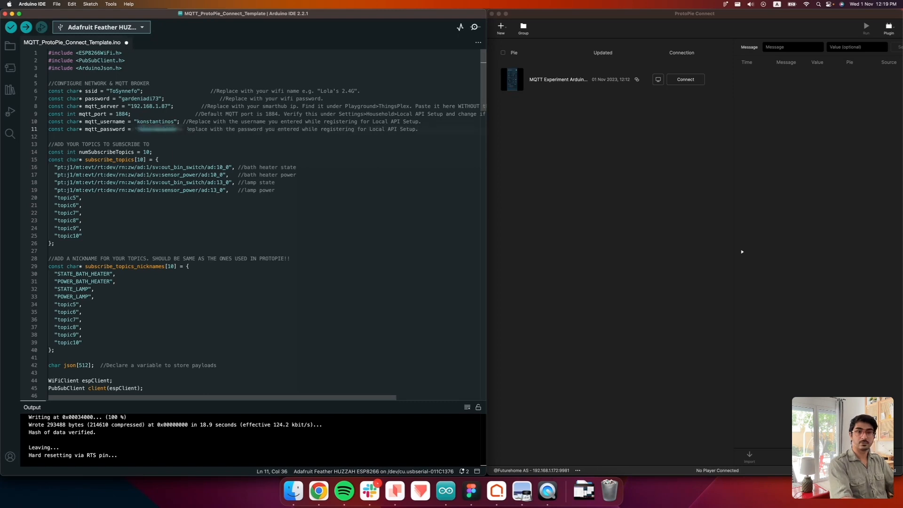
{"action": "key", "text": "super+s"}
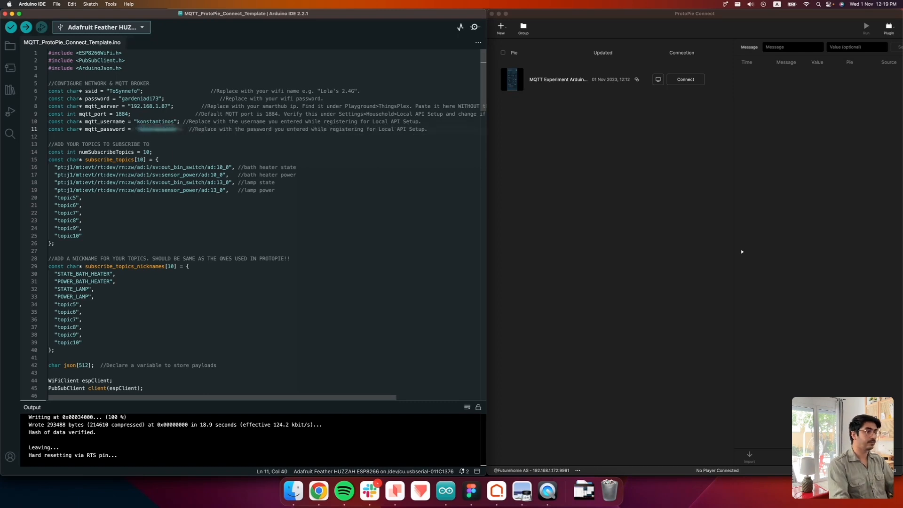
Align the trailing comments of the mqtt_username, mqtt_password and mqtt_server lines with the mqtt_port comment
{"action": "key", "text": "super+u"}
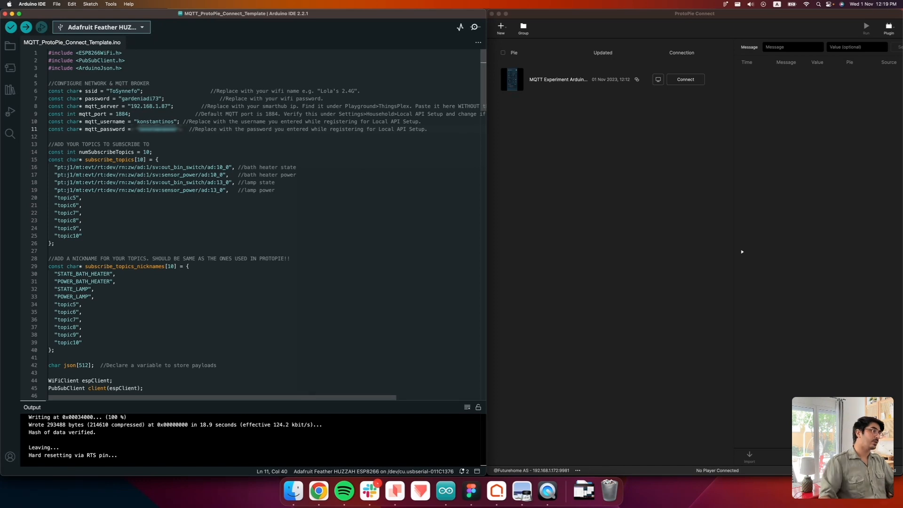
{"action": "left_click", "coordinate": [182, 121]}
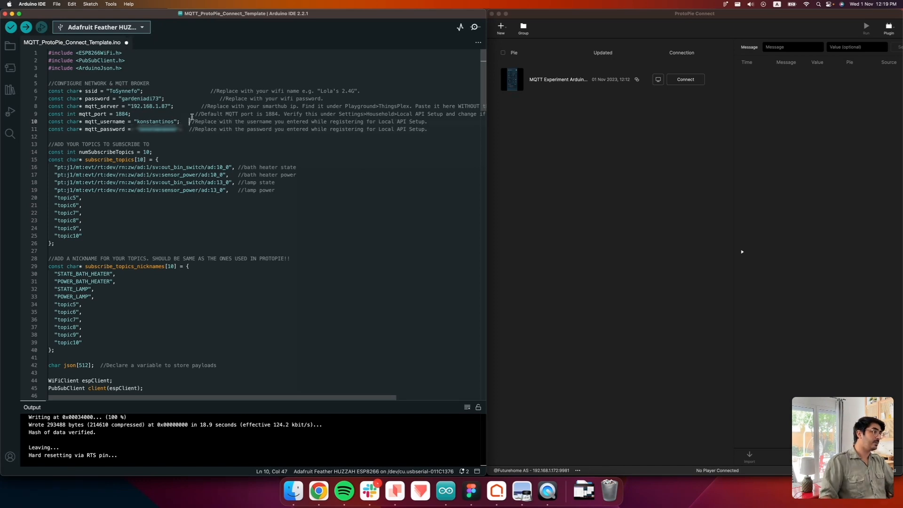
{"action": "left_click", "coordinate": [189, 128]}
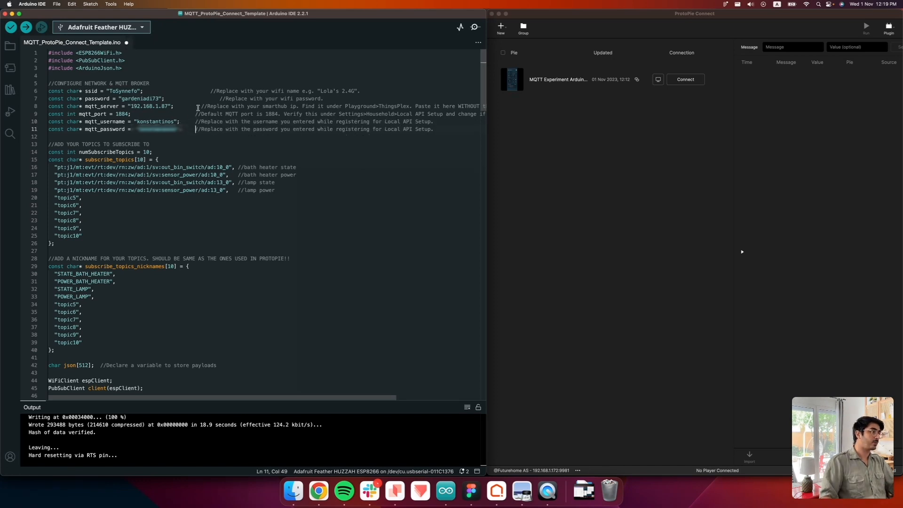
{"action": "left_click", "coordinate": [201, 107]}
{"action": "key", "text": "super+s"}
{"action": "key", "text": "BackSpace"}
{"action": "key", "text": "BackSpace"}
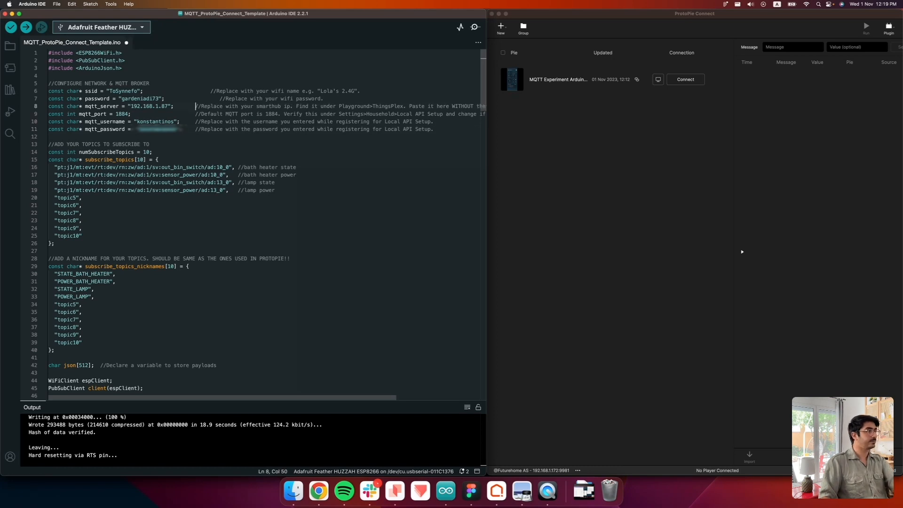
Align the trailing comments of the Wi-Fi password and ssid lines with the MQTT comments below and save the sketch
{"action": "left_click", "coordinate": [219, 98]}
{"action": "key", "text": "BackSpace"}
{"action": "key", "text": "BackSpace"}
{"action": "key", "text": "BackSpace"}
{"action": "key", "text": "BackSpace"}
{"action": "key", "text": "BackSpace"}
{"action": "key", "text": "BackSpace"}
{"action": "key", "text": "BackSpace"}
{"action": "key", "text": "BackSpace"}
{"action": "key", "text": "Up"}
{"action": "key", "text": "Right"}
{"action": "key", "text": "Right"}
{"action": "key", "text": "Right"}
{"action": "key", "text": "Right"}
{"action": "key", "text": "Right"}
{"action": "key", "text": "BackSpace"}
{"action": "key", "text": "BackSpace"}
{"action": "key", "text": "BackSpace"}
{"action": "key", "text": "BackSpace"}
{"action": "key", "text": "BackSpace"}
{"action": "key", "text": "super+u"}
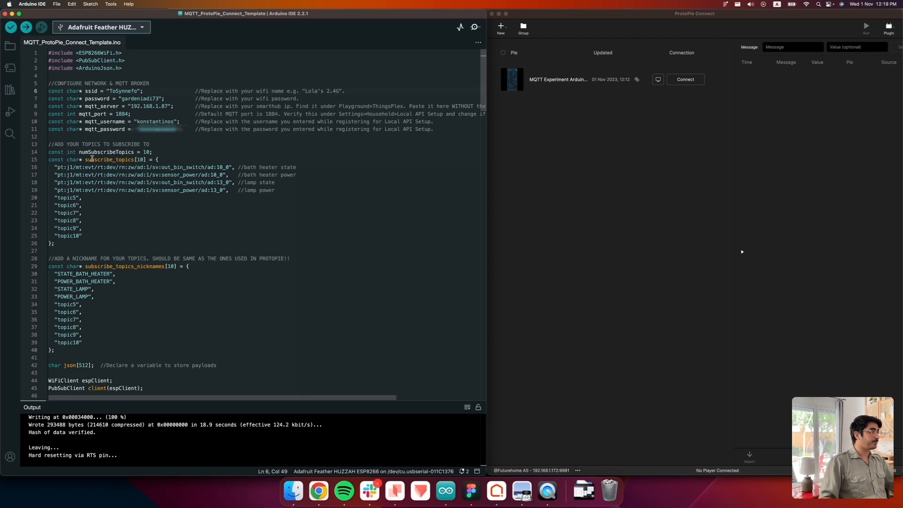
Select the Adafruit Feather HUZZAH ESP8266 board on port /dev/cu.usbserial-011C1376 for the sketch
{"action": "left_click", "coordinate": [112, 145]}
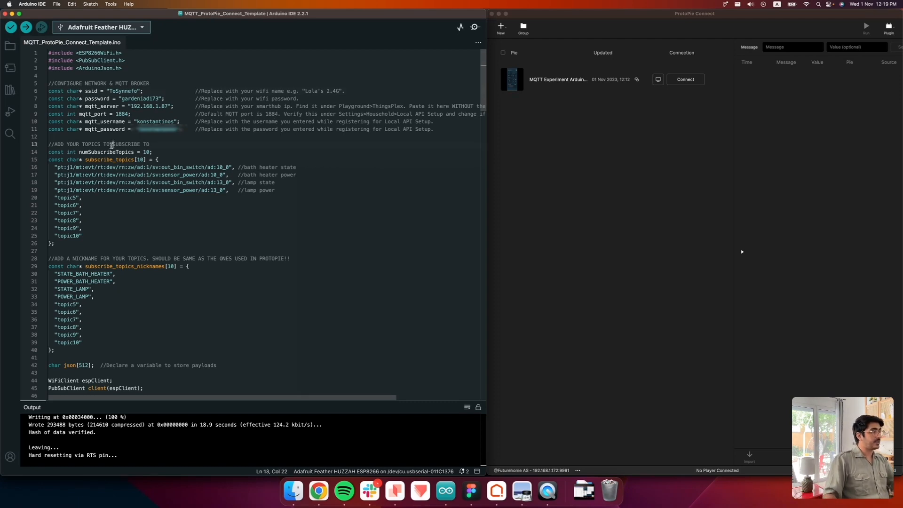
{"action": "left_click", "coordinate": [120, 168]}
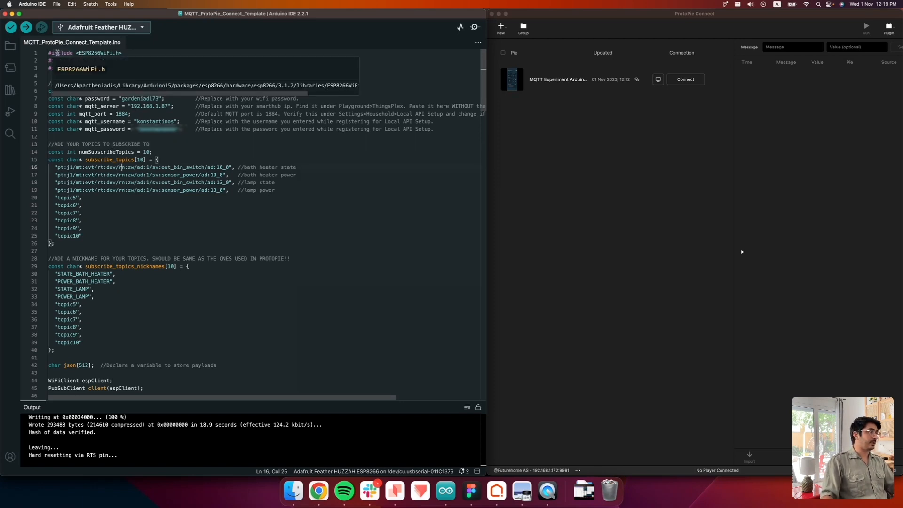
{"action": "left_click", "coordinate": [143, 28]}
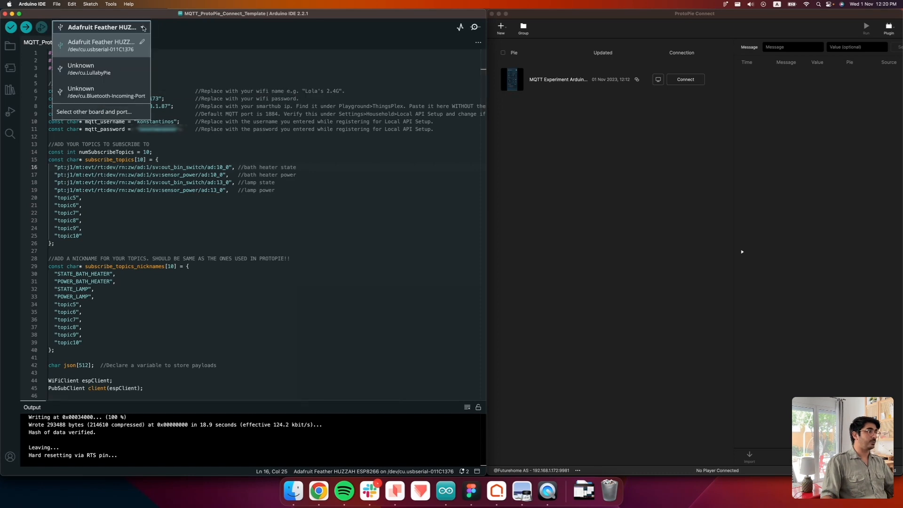
{"action": "left_click", "coordinate": [130, 48]}
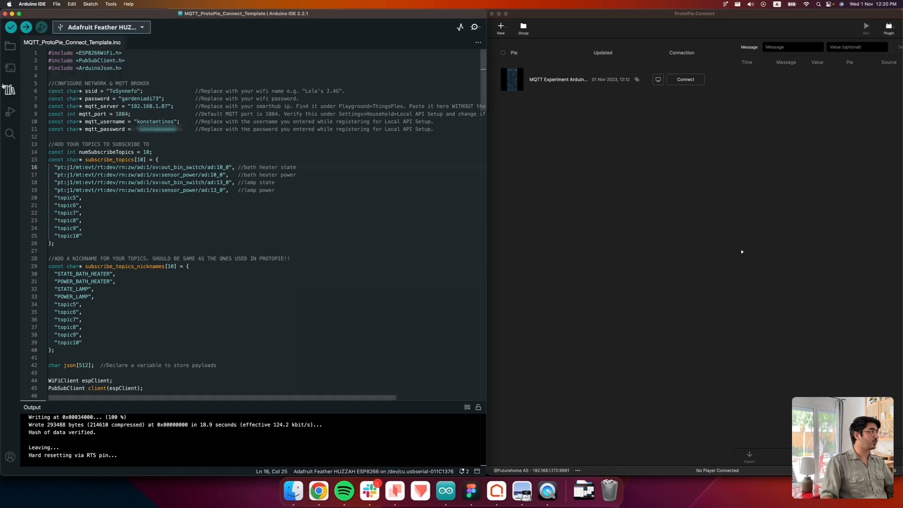
Check the Library Manager against the sketch's included ESP8266WiFi, PubSubClient and ArduinoJson libraries, and close it
{"action": "left_click", "coordinate": [9, 89]}
{"action": "double_click", "coordinate": [183, 54]}
{"action": "left_click", "coordinate": [184, 61]}
{"action": "double_click", "coordinate": [184, 61]}
{"action": "double_click", "coordinate": [186, 69]}
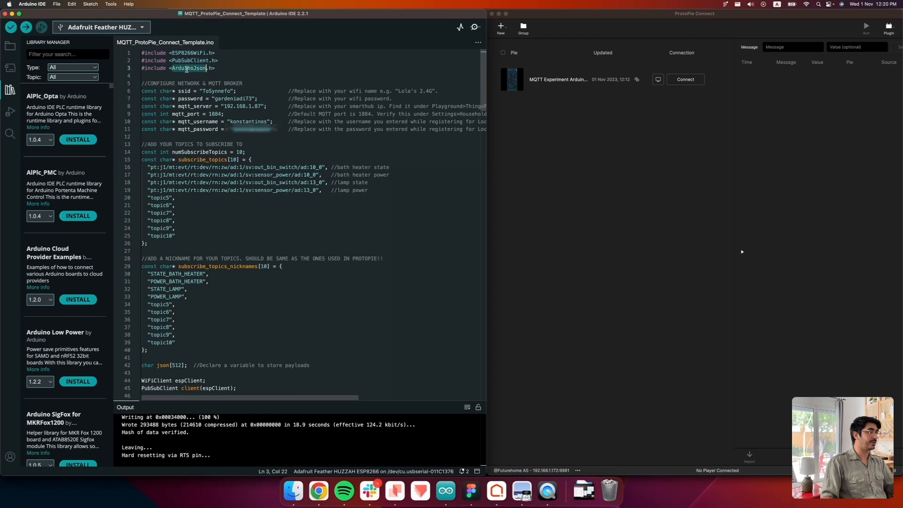
{"action": "left_click", "coordinate": [45, 53]}
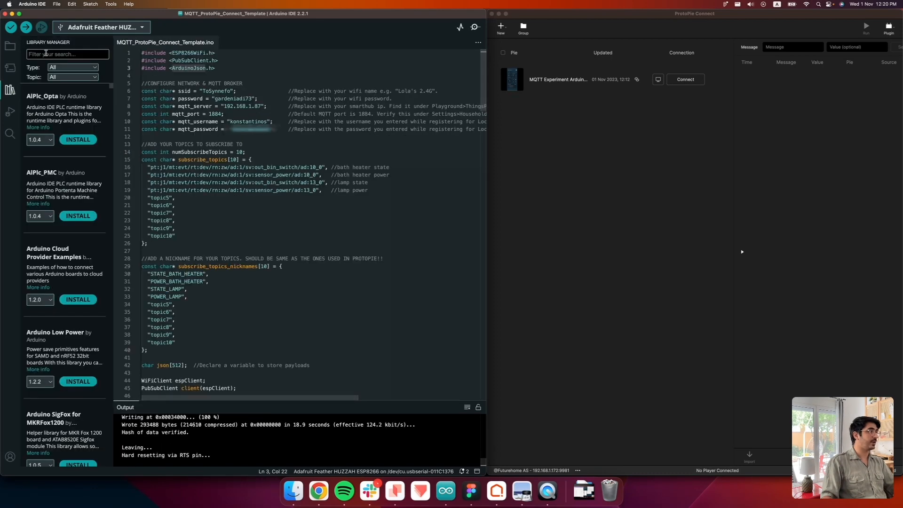
{"action": "left_click", "coordinate": [10, 89]}
{"action": "left_click", "coordinate": [141, 68]}
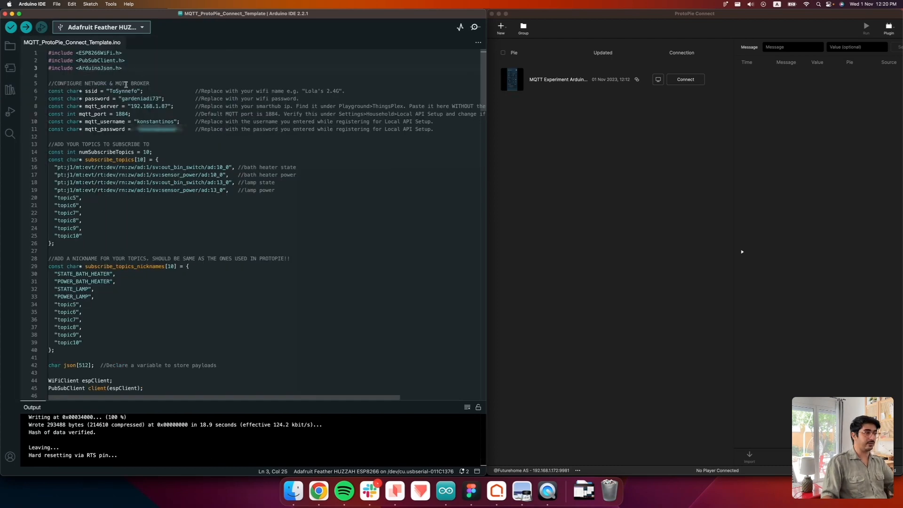
Check the Wi-Fi and MQTT broker settings configured at the start of the sketch
{"action": "double_click", "coordinate": [124, 121]}
{"action": "left_click_drag", "start_coordinate": [127, 90], "coordinate": [159, 129]}
{"action": "left_click", "coordinate": [159, 130]}
Examine the bath heater and lamp topics in the subscribe_topics array and the state and power comments beside them
{"action": "left_click_drag", "start_coordinate": [164, 169], "coordinate": [217, 190]}
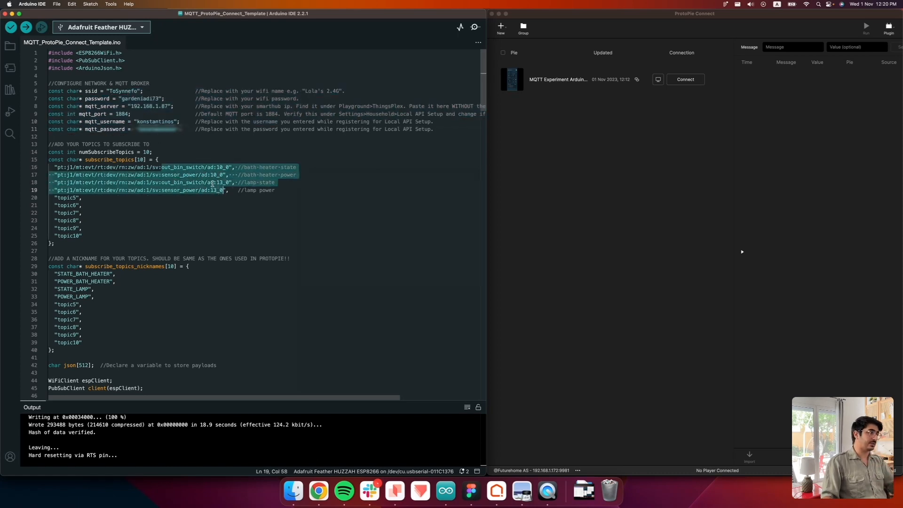
{"action": "left_click", "coordinate": [192, 167]}
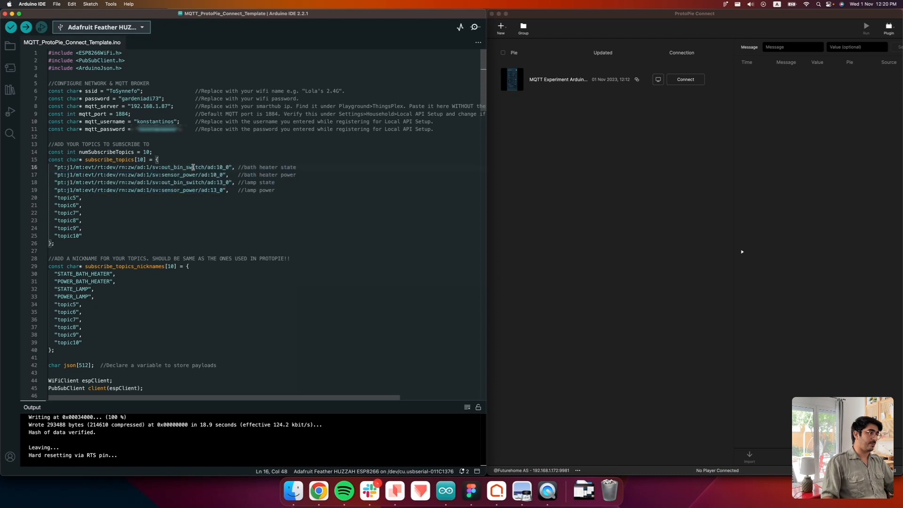
{"action": "left_click_drag", "start_coordinate": [244, 168], "coordinate": [302, 167]}
{"action": "left_click_drag", "start_coordinate": [245, 175], "coordinate": [288, 177]}
{"action": "left_click", "coordinate": [291, 168]}
{"action": "double_click", "coordinate": [291, 167]}
{"action": "triple_click", "coordinate": [292, 167]}
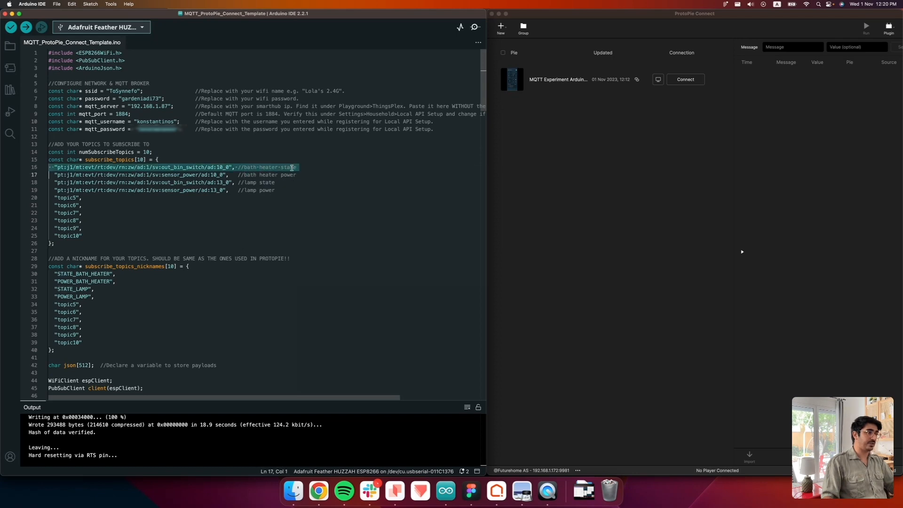
{"action": "double_click", "coordinate": [292, 167]}
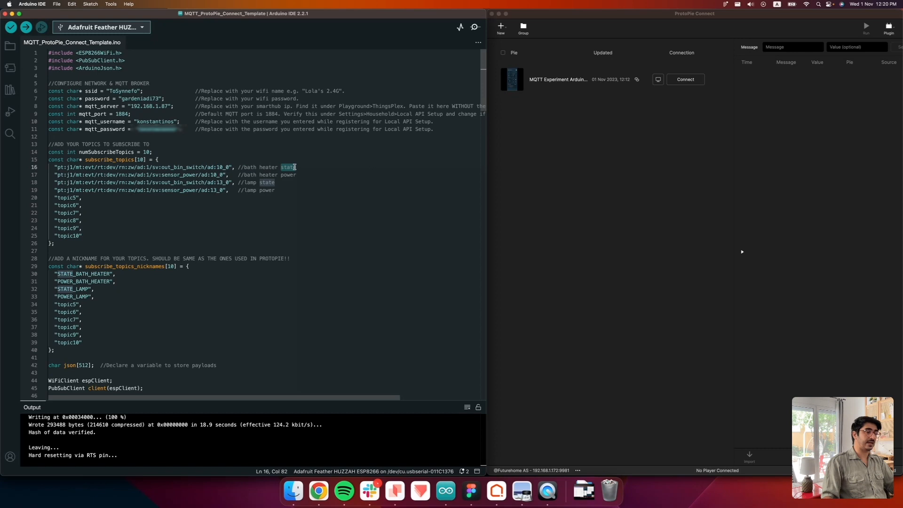
{"action": "left_click", "coordinate": [291, 175]}
{"action": "double_click", "coordinate": [290, 174]}
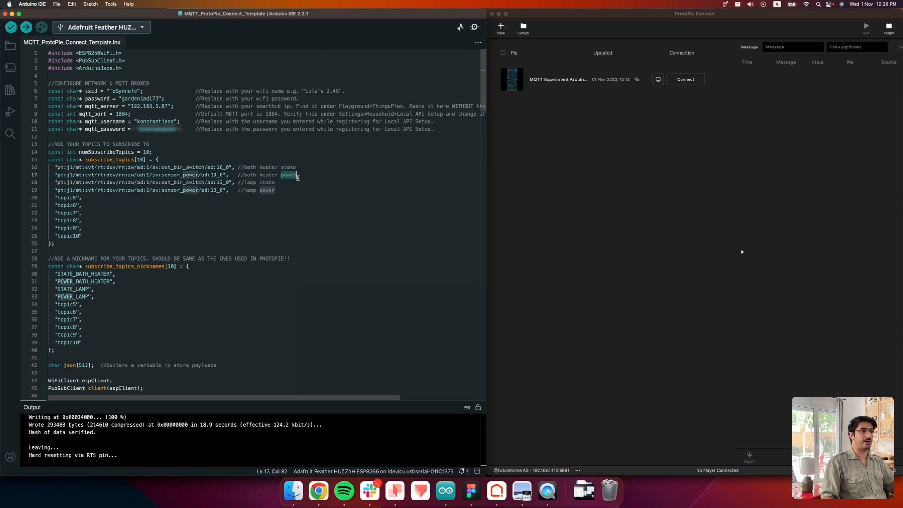
{"action": "double_click", "coordinate": [269, 182]}
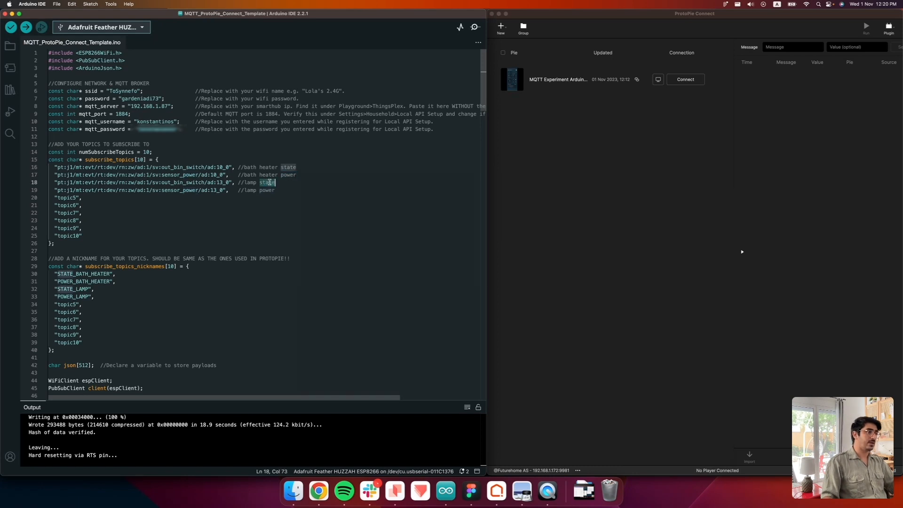
{"action": "double_click", "coordinate": [270, 191]}
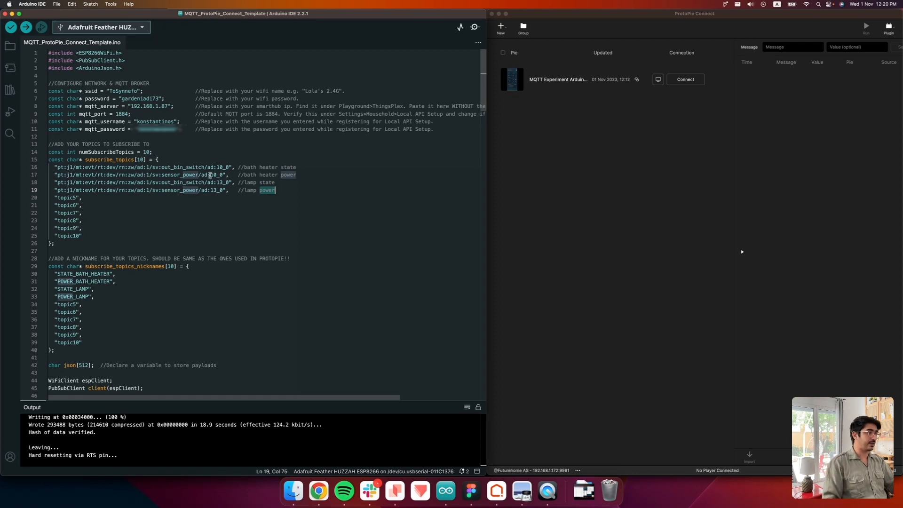
{"action": "left_click", "coordinate": [61, 182]}
{"action": "left_click_drag", "start_coordinate": [61, 182], "coordinate": [221, 185]}
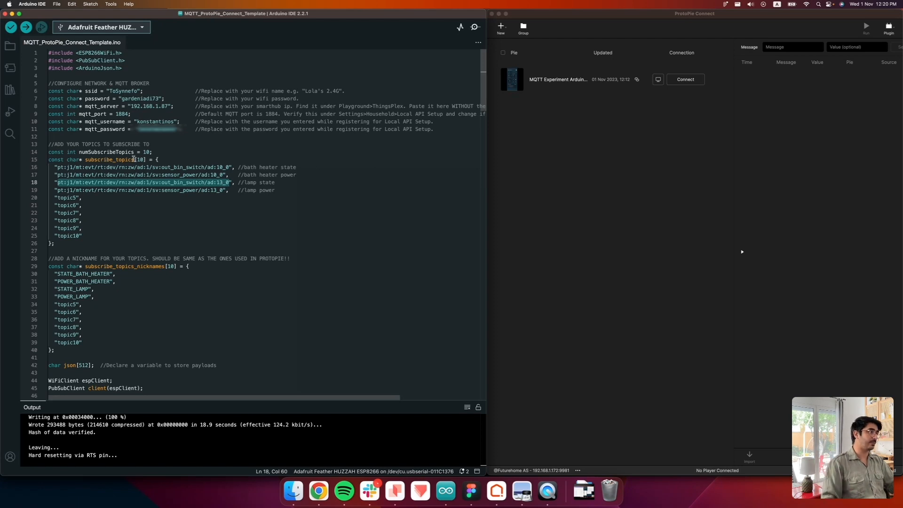
{"action": "left_click", "coordinate": [204, 182]}
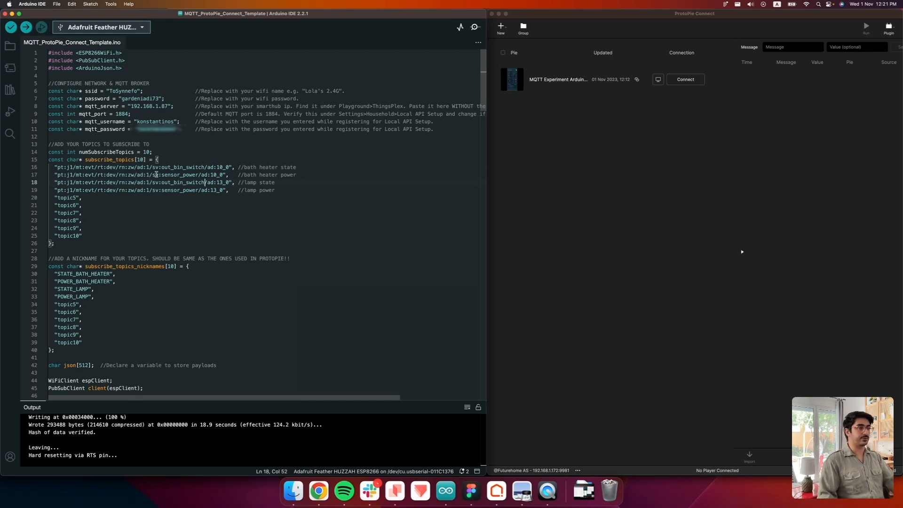
Examine the subscribe_topics_nicknames array, comparing the bath heater and lamp state and power nicknames with the subscribed topics
{"action": "scroll", "coordinate": [181, 186], "scroll_direction": "down", "scroll_amount": 2}
{"action": "double_click", "coordinate": [108, 132]}
{"action": "scroll", "coordinate": [179, 172], "scroll_direction": "up", "scroll_amount": 2}
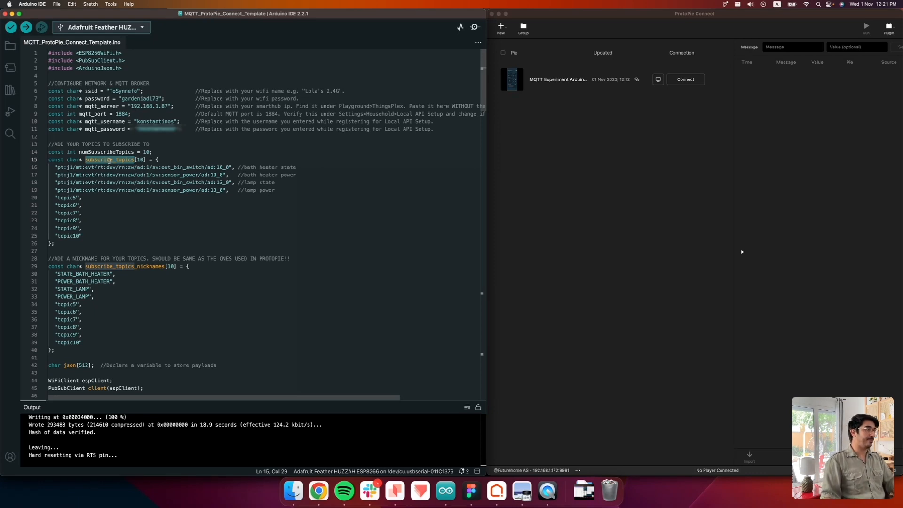
{"action": "double_click", "coordinate": [124, 266]}
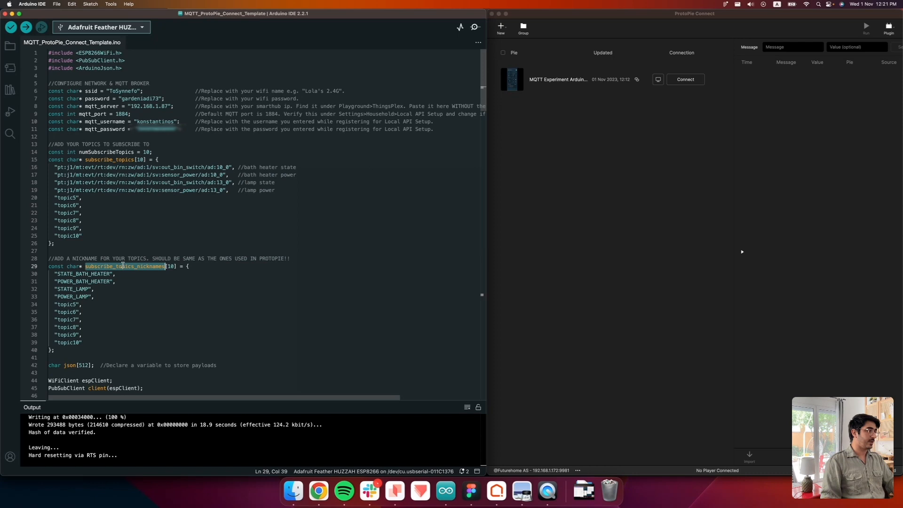
{"action": "scroll", "coordinate": [191, 241], "scroll_direction": "down", "scroll_amount": 5}
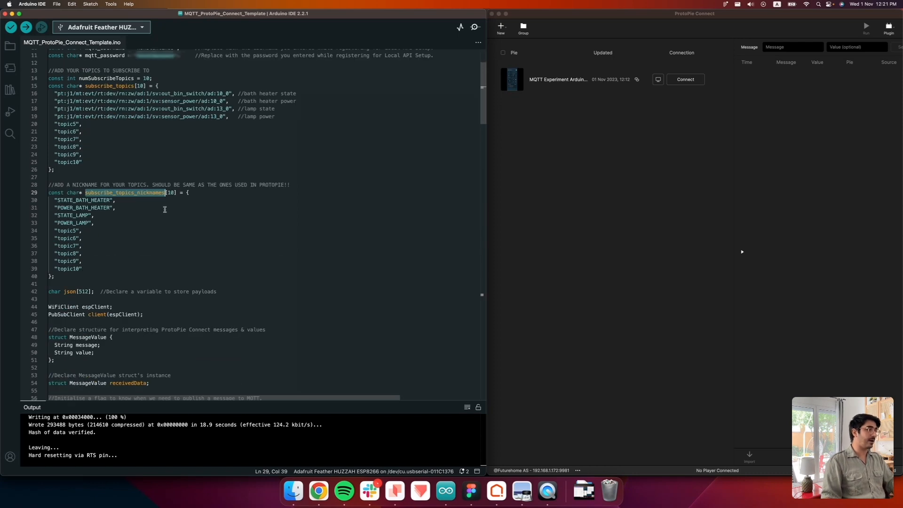
{"action": "left_click", "coordinate": [114, 207]}
{"action": "double_click", "coordinate": [101, 192]}
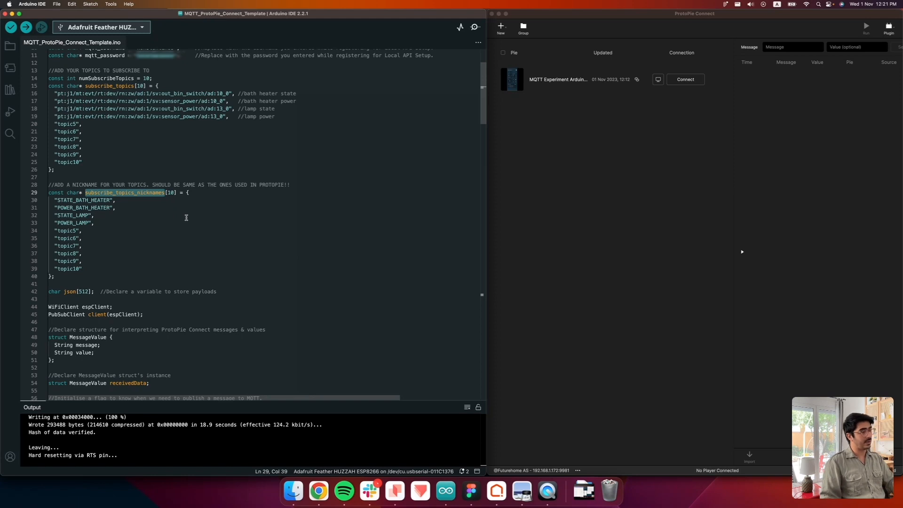
{"action": "double_click", "coordinate": [81, 201]}
{"action": "double_click", "coordinate": [84, 208]}
{"action": "double_click", "coordinate": [81, 215]}
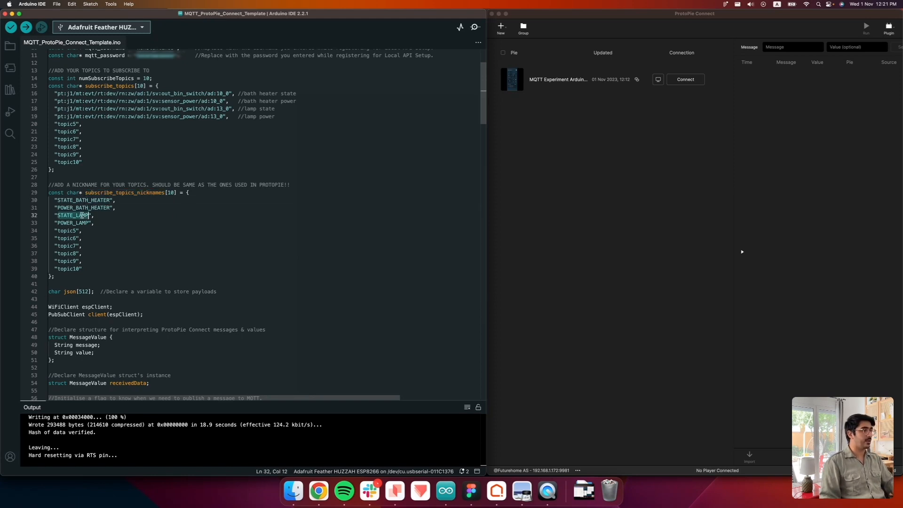
{"action": "left_click", "coordinate": [82, 223]}
{"action": "double_click", "coordinate": [82, 223]}
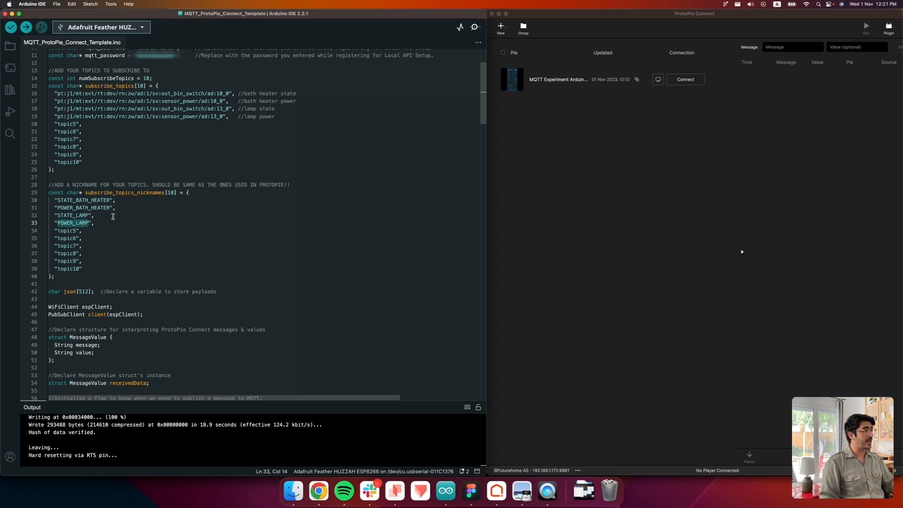
{"action": "double_click", "coordinate": [90, 201]}
{"action": "double_click", "coordinate": [89, 208]}
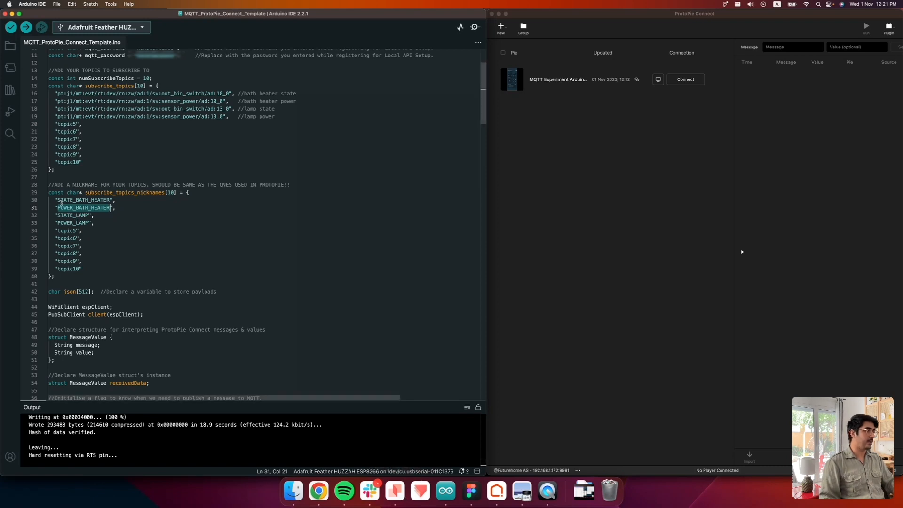
{"action": "double_click", "coordinate": [76, 216]}
{"action": "double_click", "coordinate": [76, 224]}
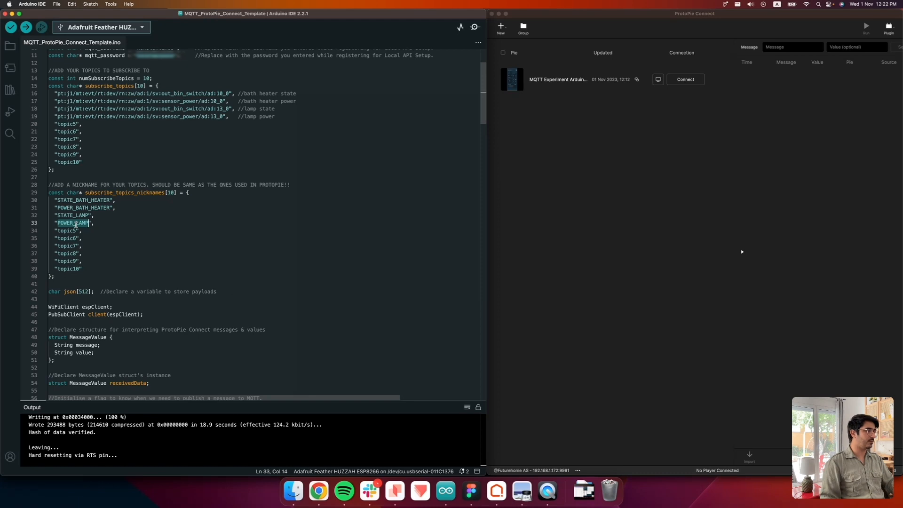
{"action": "right_click", "coordinate": [423, 499]}
{"action": "left_click", "coordinate": [422, 498]}
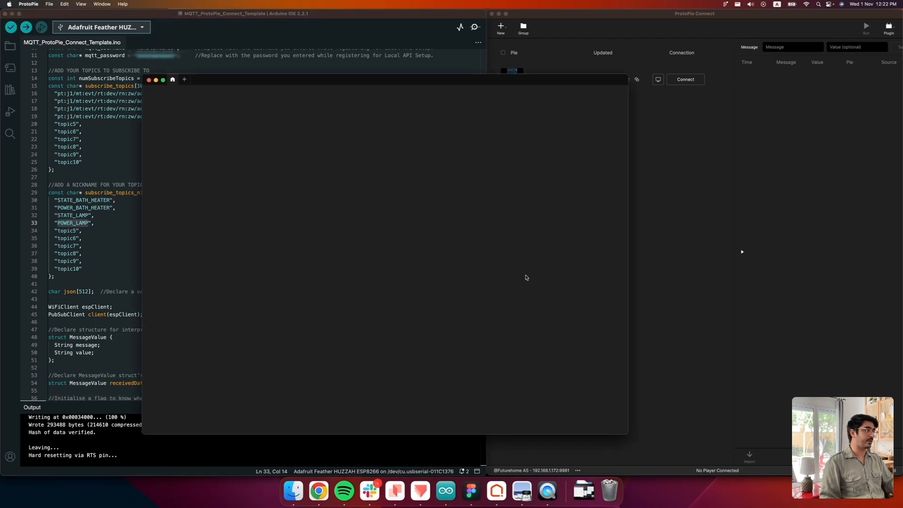
{"action": "left_click", "coordinate": [105, 217]}
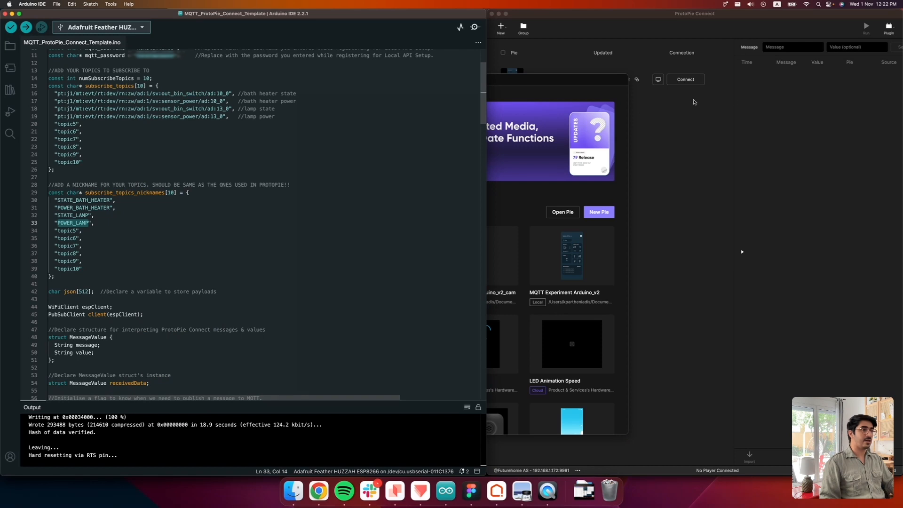
{"action": "left_click", "coordinate": [745, 111]}
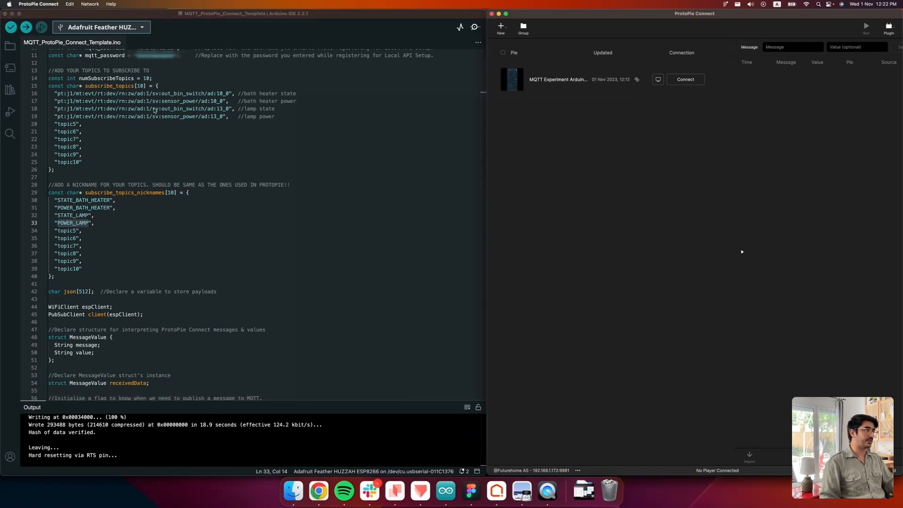
Examine the sketch's loop function and the SET UP GUIDE comments on publishing ProtoPie messages via MQTT
{"action": "left_click", "coordinate": [180, 262]}
{"action": "scroll", "coordinate": [181, 264], "scroll_direction": "down", "scroll_amount": 10}
{"action": "scroll", "coordinate": [182, 262], "scroll_direction": "down", "scroll_amount": 2}
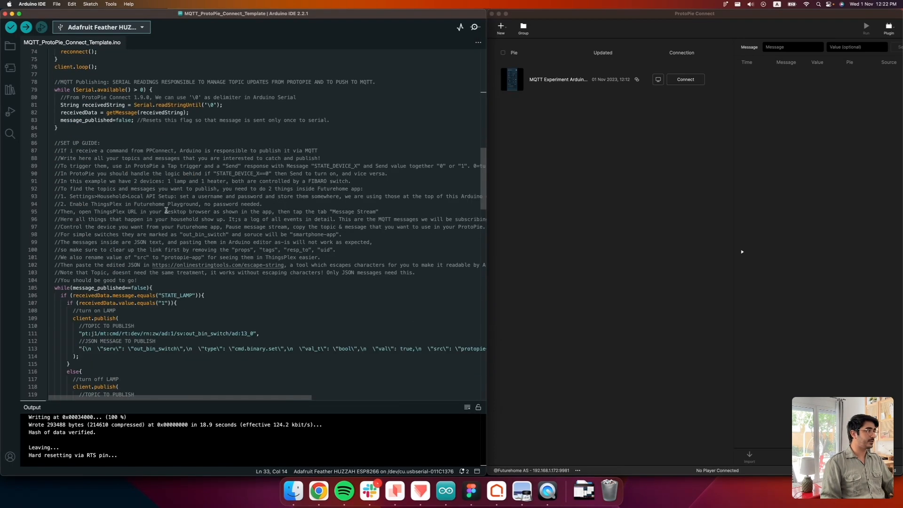
{"action": "scroll", "coordinate": [169, 210], "scroll_direction": "up", "scroll_amount": 5}
{"action": "scroll", "coordinate": [173, 215], "scroll_direction": "down", "scroll_amount": 3}
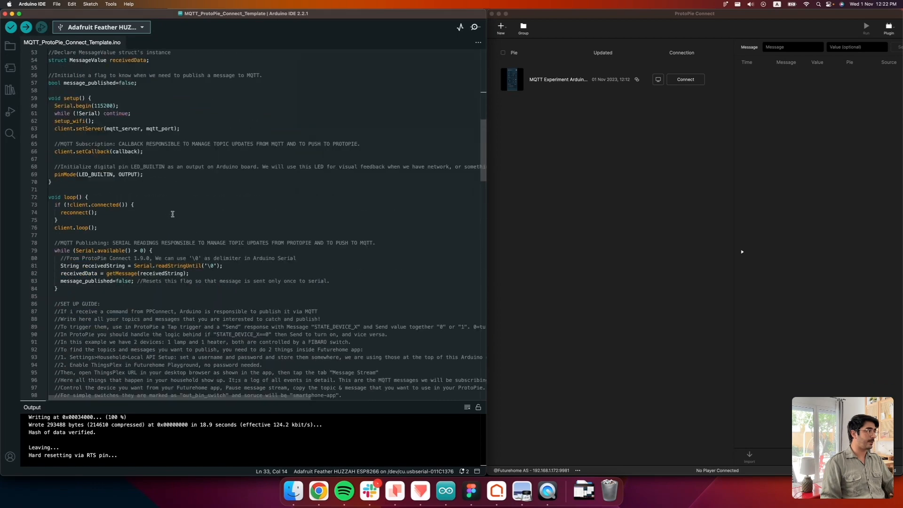
{"action": "scroll", "coordinate": [173, 214], "scroll_direction": "down", "scroll_amount": 3}
{"action": "double_click", "coordinate": [70, 125]}
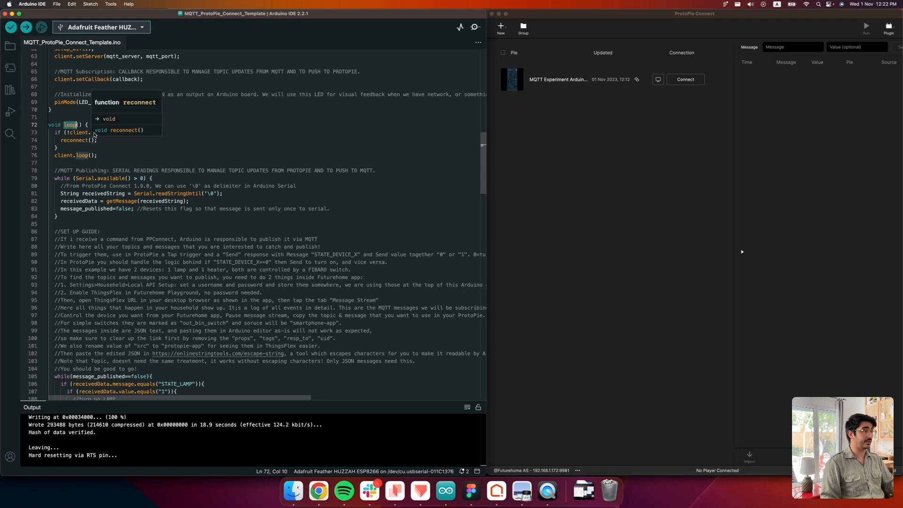
{"action": "left_click", "coordinate": [122, 158]}
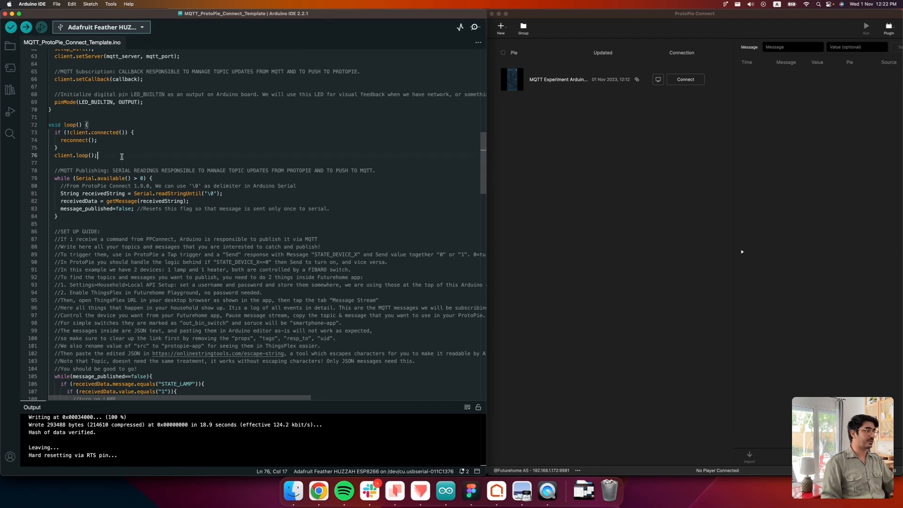
{"action": "scroll", "coordinate": [178, 215], "scroll_direction": "down", "scroll_amount": 5}
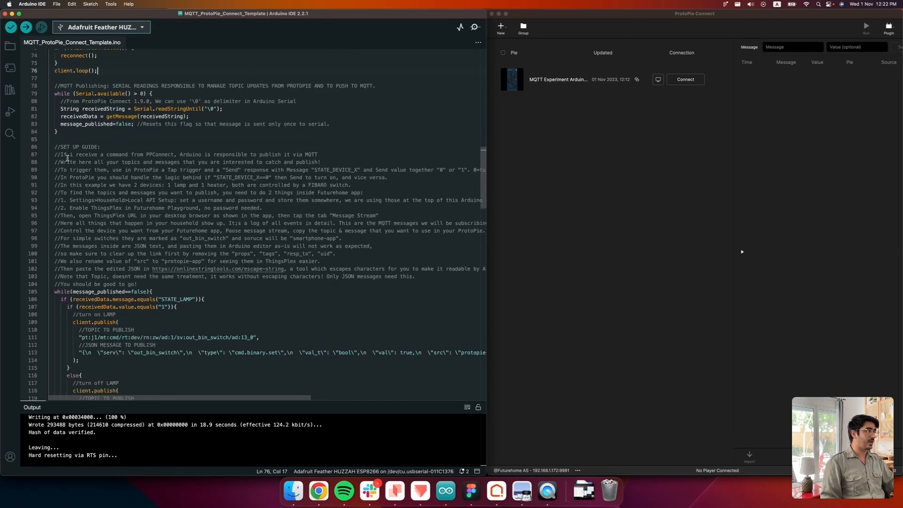
{"action": "left_click_drag", "start_coordinate": [55, 147], "coordinate": [161, 284]}
{"action": "left_click", "coordinate": [160, 284]}
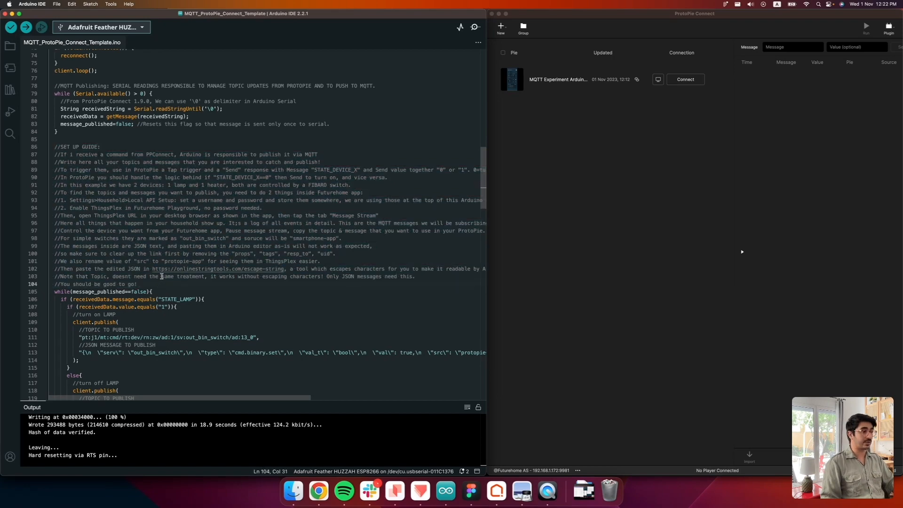
{"action": "scroll", "coordinate": [170, 219], "scroll_direction": "down", "scroll_amount": 8}
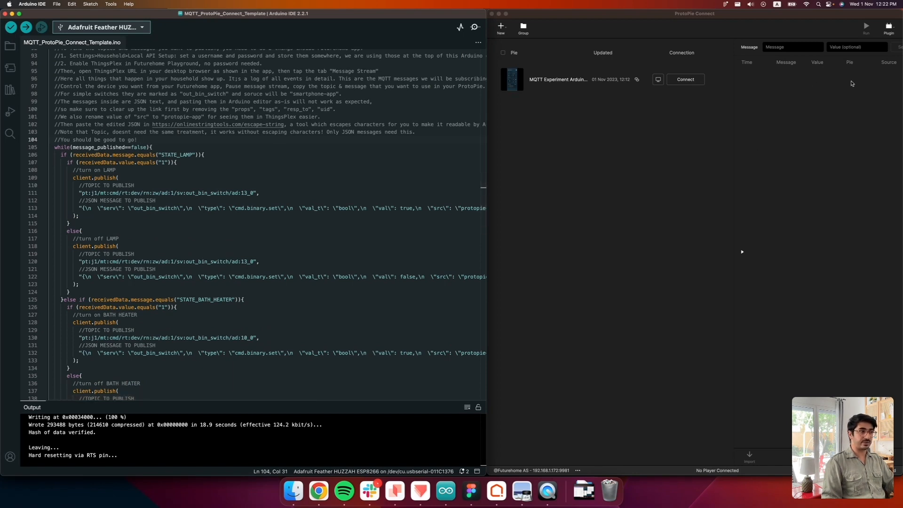
Examine the conditions in the publishing loop that check for the STATE_LAMP message and the value "1"
{"action": "left_click", "coordinate": [313, 147]}
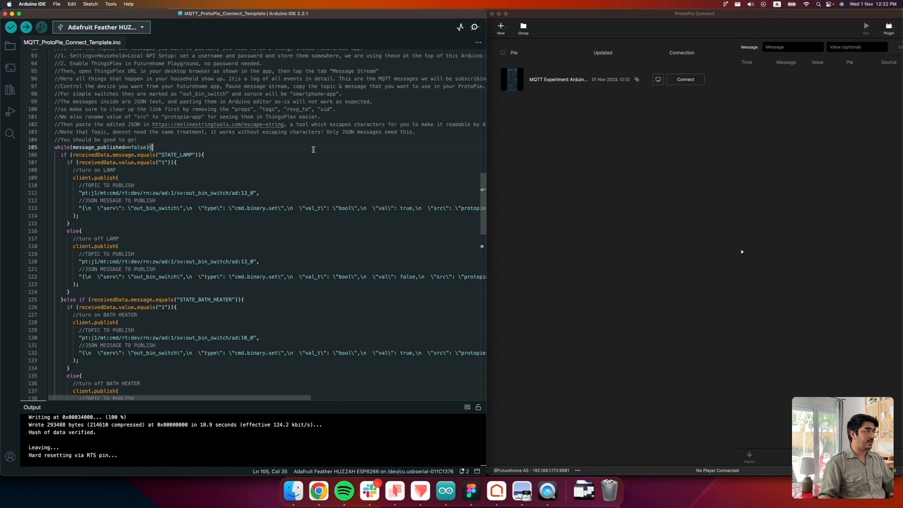
{"action": "double_click", "coordinate": [172, 156]}
{"action": "double_click", "coordinate": [164, 163]}
{"action": "double_click", "coordinate": [172, 155]}
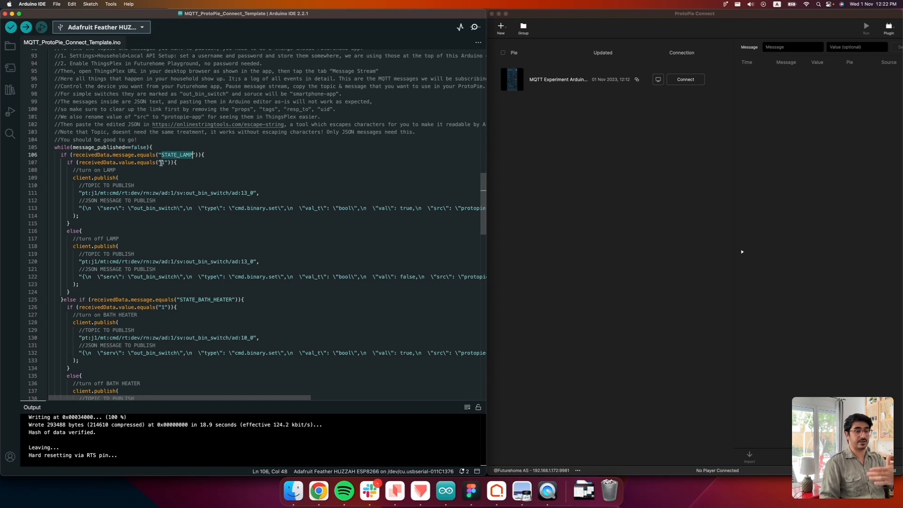
{"action": "left_click", "coordinate": [132, 162]}
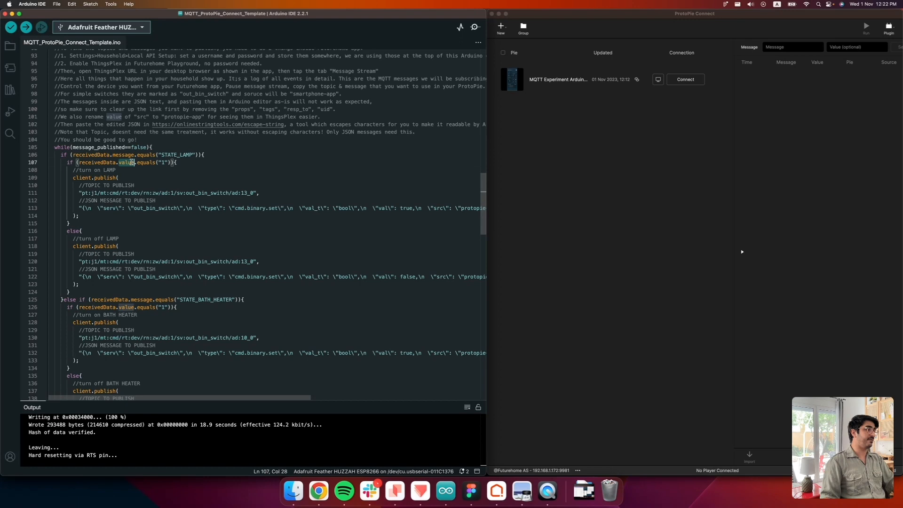
{"action": "left_click", "coordinate": [164, 162]}
{"action": "double_click", "coordinate": [164, 161]}
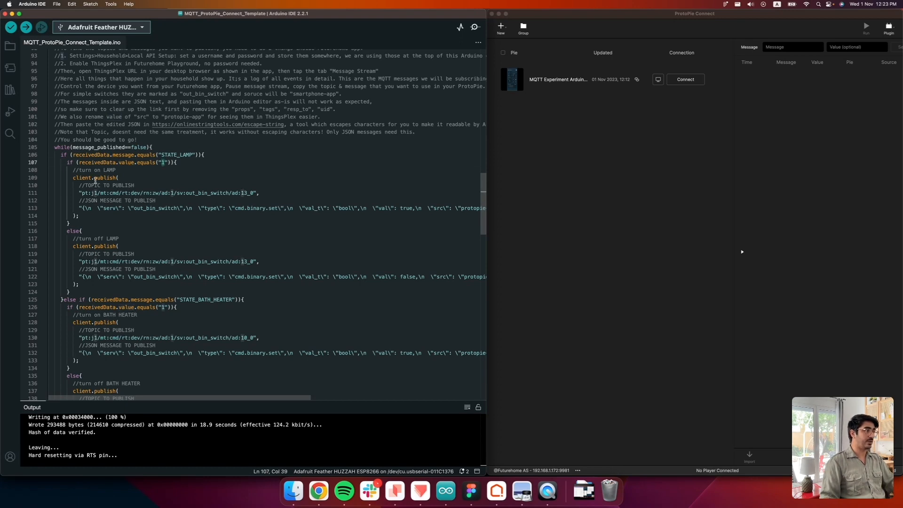
Examine the lamp's client.publish calls, comparing the val entry in the JSON messages for turning it on and off
{"action": "left_click_drag", "start_coordinate": [73, 177], "coordinate": [117, 177]}
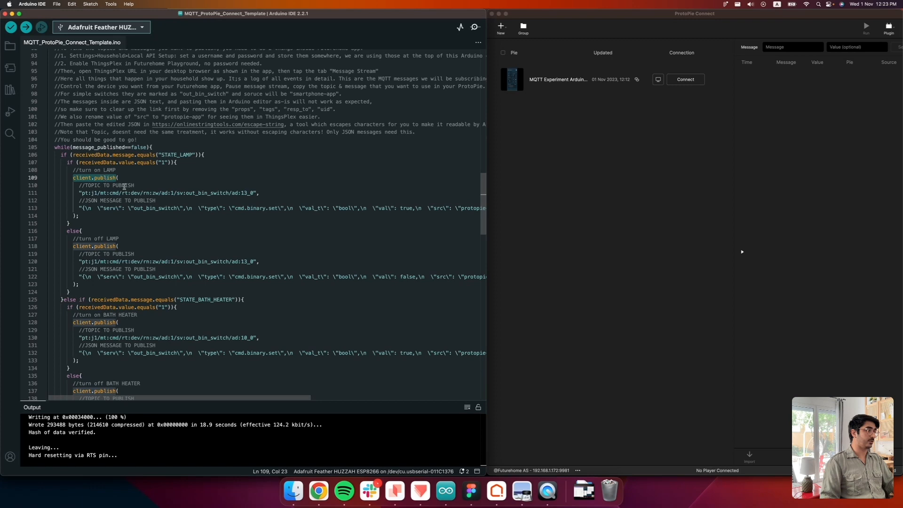
{"action": "left_click", "coordinate": [305, 208]}
{"action": "left_click_drag", "start_coordinate": [93, 208], "coordinate": [454, 208]}
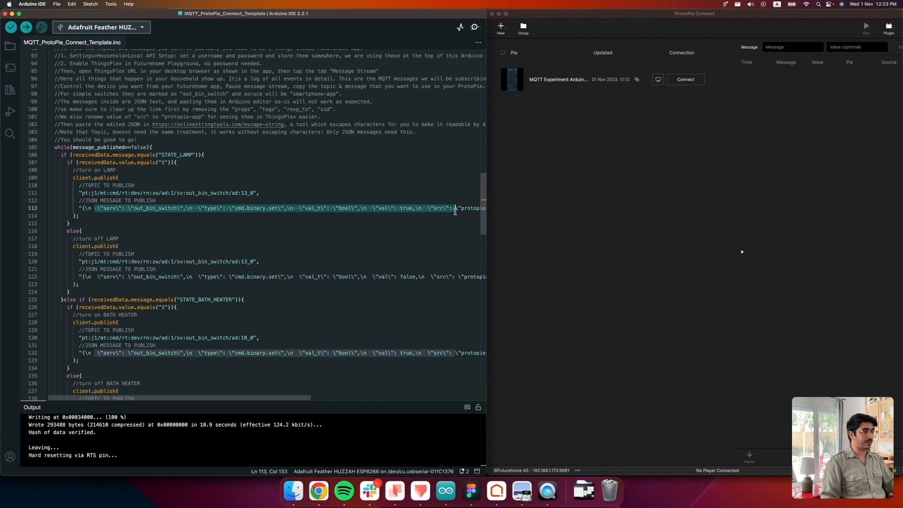
{"action": "left_click", "coordinate": [453, 208]}
{"action": "double_click", "coordinate": [406, 208]}
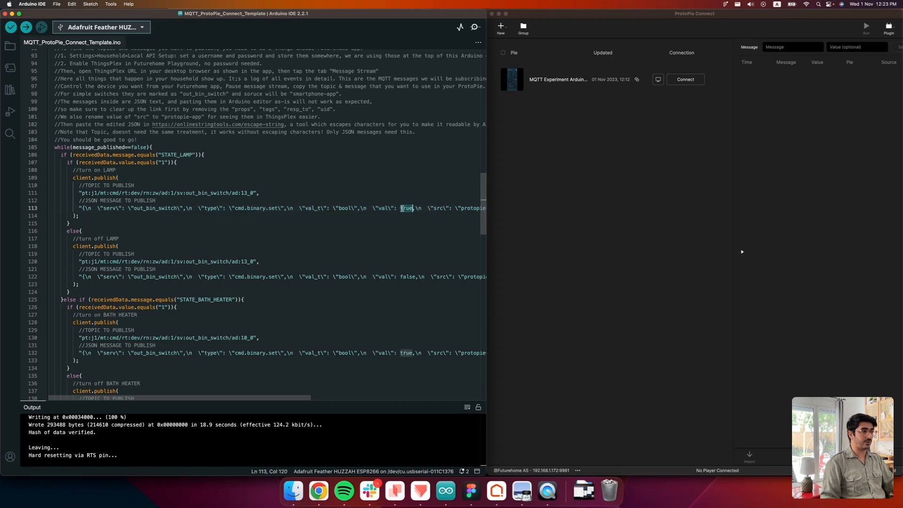
{"action": "double_click", "coordinate": [408, 277]}
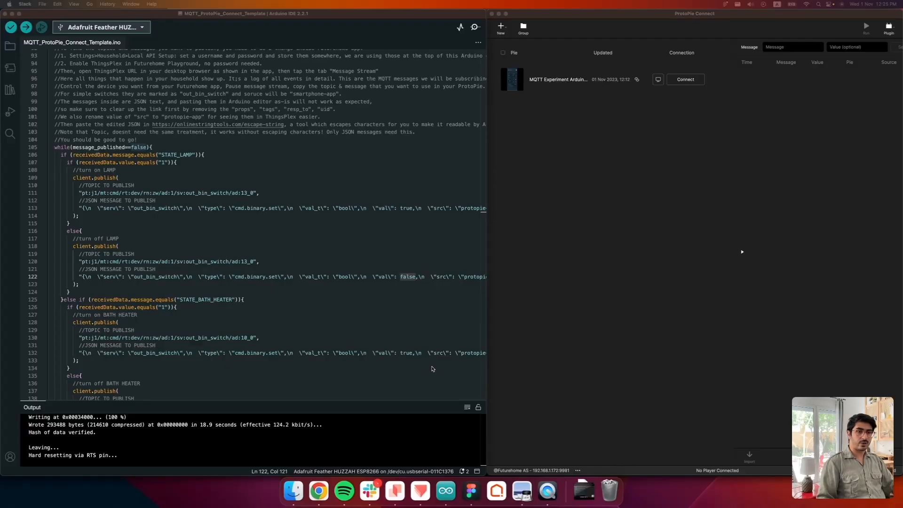
Bring up the Thingsplex message stream in Chrome and arrange the Futurehome app beside it on its Lighting page
{"action": "left_click", "coordinate": [314, 364]}
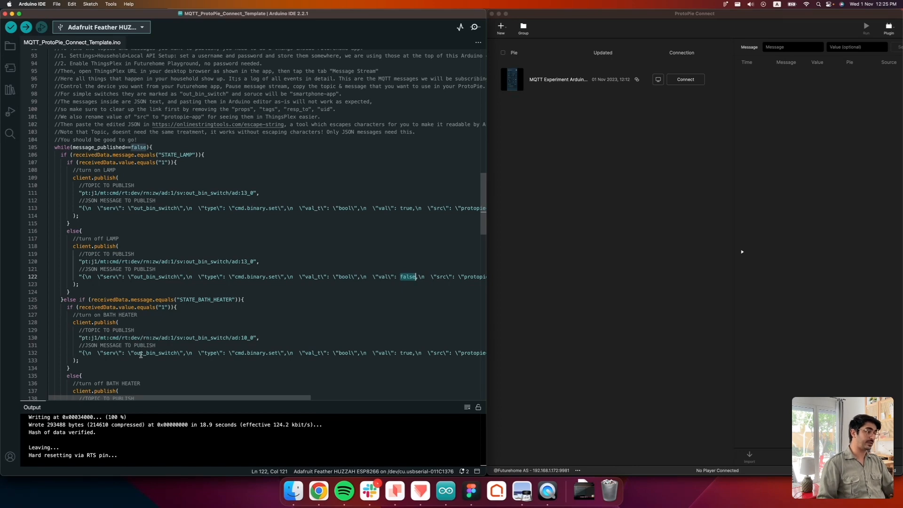
{"action": "left_click", "coordinate": [319, 491]}
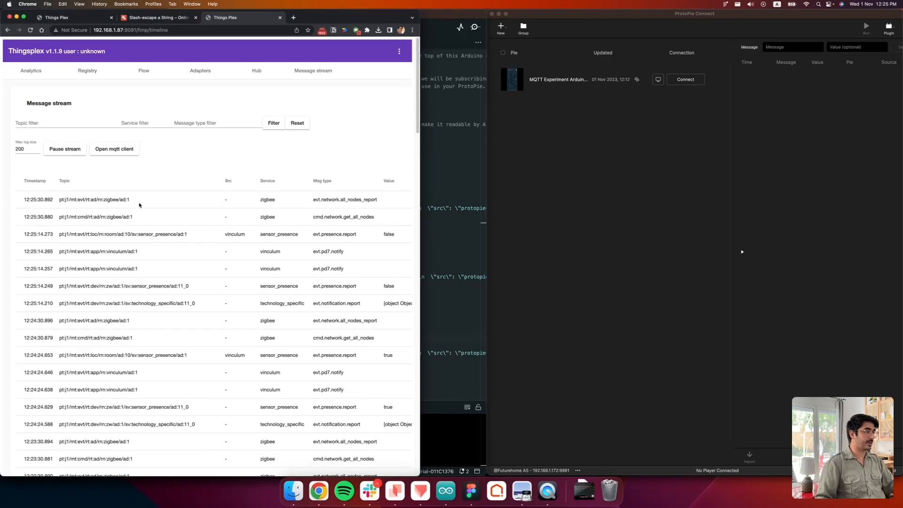
{"action": "left_click", "coordinate": [501, 490]}
{"action": "left_click_drag", "start_coordinate": [468, 157], "coordinate": [580, 12]}
{"action": "left_click_drag", "start_coordinate": [703, 220], "coordinate": [893, 455]}
{"action": "left_click", "coordinate": [571, 99]}
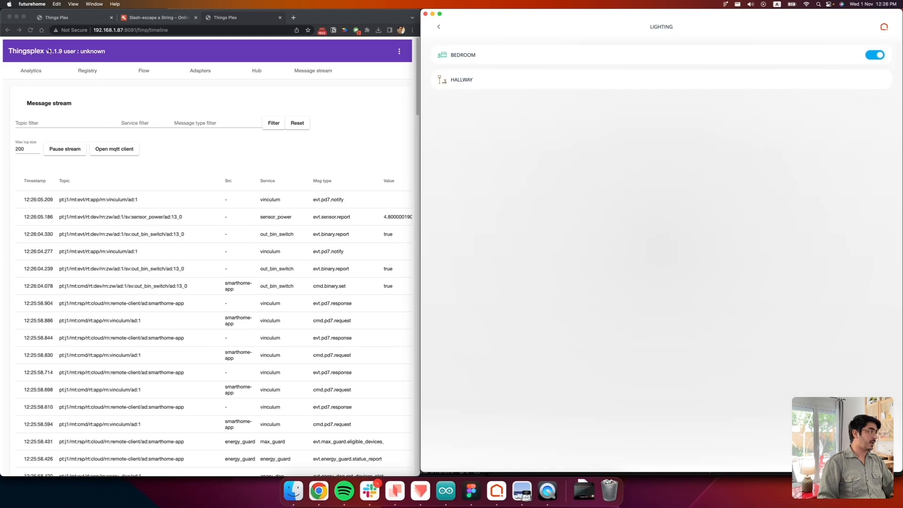
Clear the Thingsplex message stream by reloading it, and switch off the Bedroom light in Futurehome with the stream temporarily paused
{"action": "left_click", "coordinate": [29, 31]}
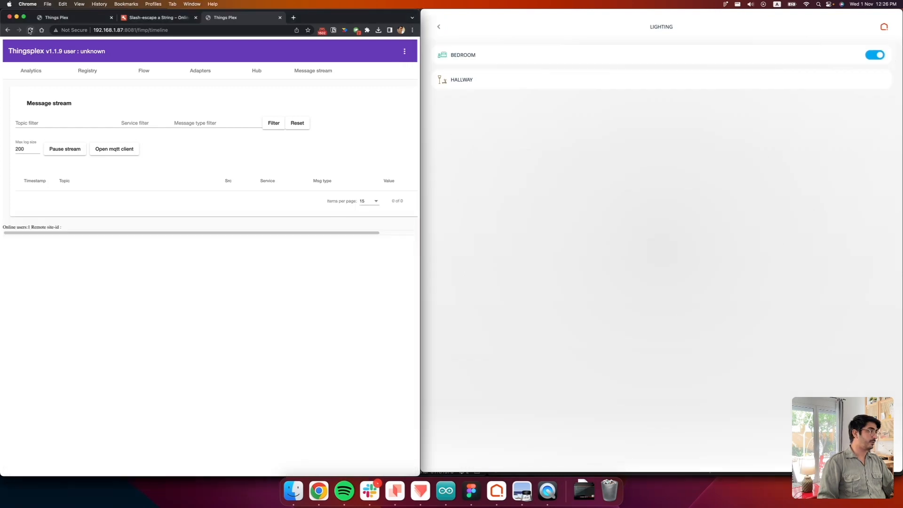
{"action": "left_click", "coordinate": [75, 154]}
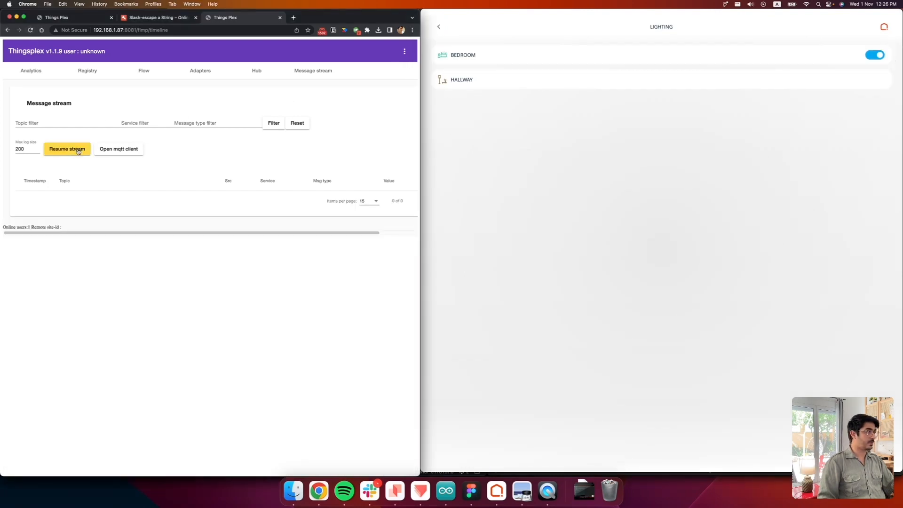
{"action": "left_click", "coordinate": [859, 59]}
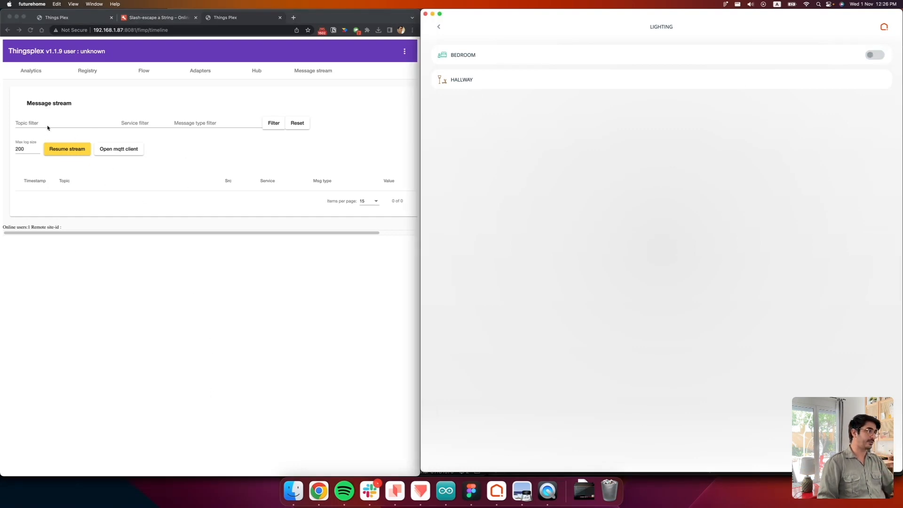
{"action": "left_click", "coordinate": [68, 150]}
{"action": "left_click", "coordinate": [68, 150]}
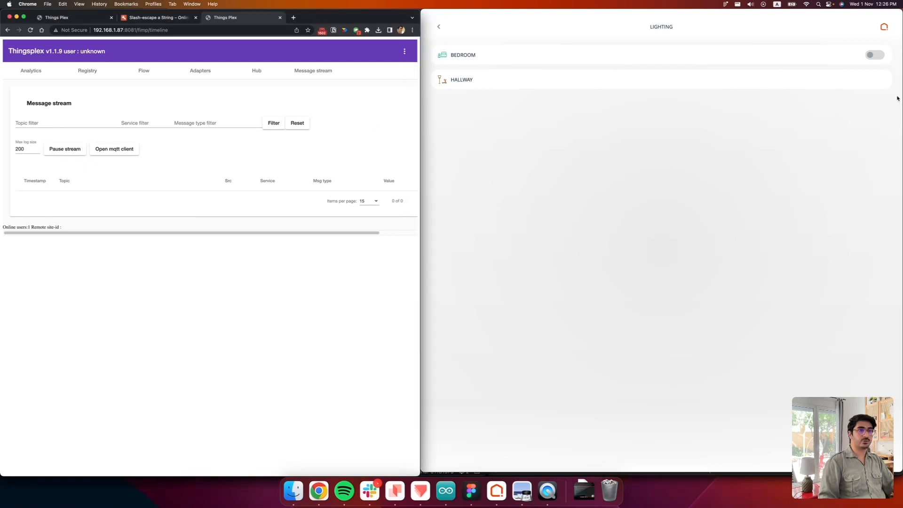
Switch on the Bedroom light in Futurehome and pause the Thingsplex stream to capture the resulting messages
{"action": "left_click", "coordinate": [869, 55]}
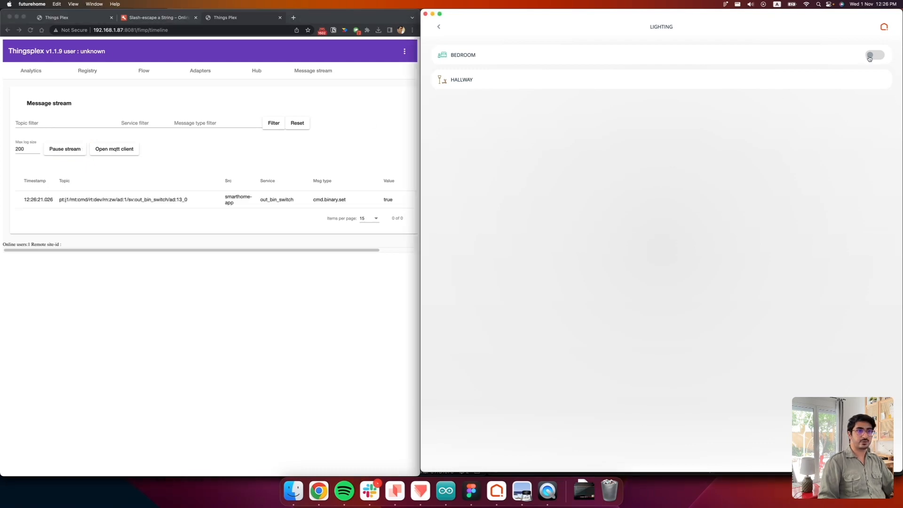
{"action": "left_click", "coordinate": [57, 152]}
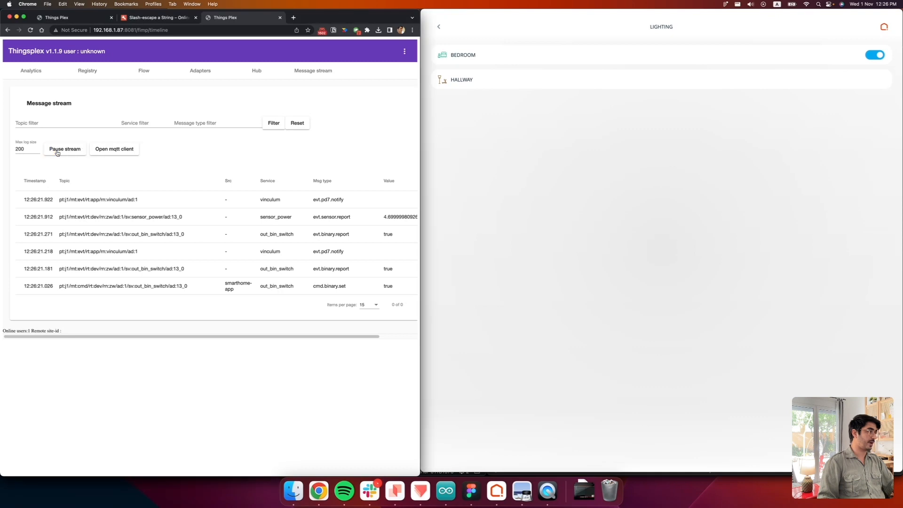
{"action": "left_click", "coordinate": [57, 153]}
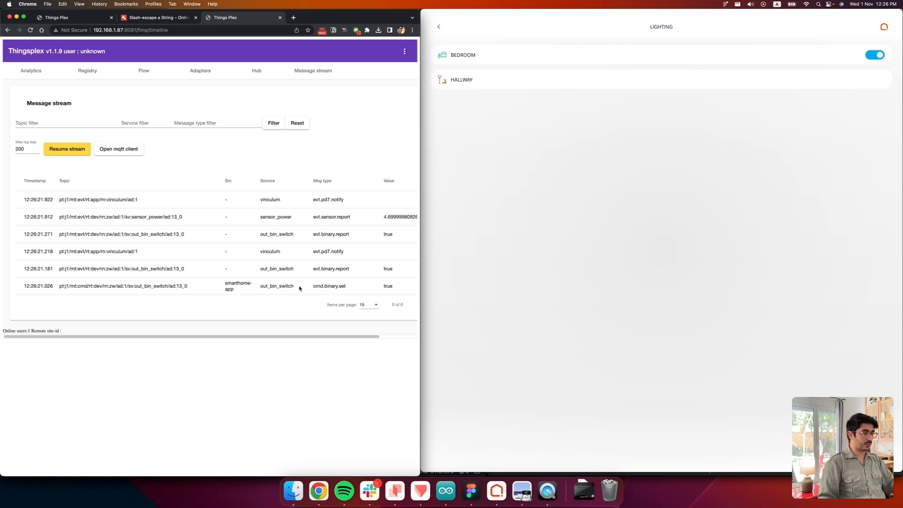
Open the smarthome-app's cmd.binary.set message for out_bin_switch in the Message viewer and copy its topic
{"action": "left_click", "coordinate": [322, 288]}
{"action": "left_click", "coordinate": [321, 287]}
{"action": "left_click", "coordinate": [342, 286]}
{"action": "left_click", "coordinate": [389, 287]}
{"action": "left_click_drag", "start_coordinate": [61, 286], "coordinate": [188, 291]}
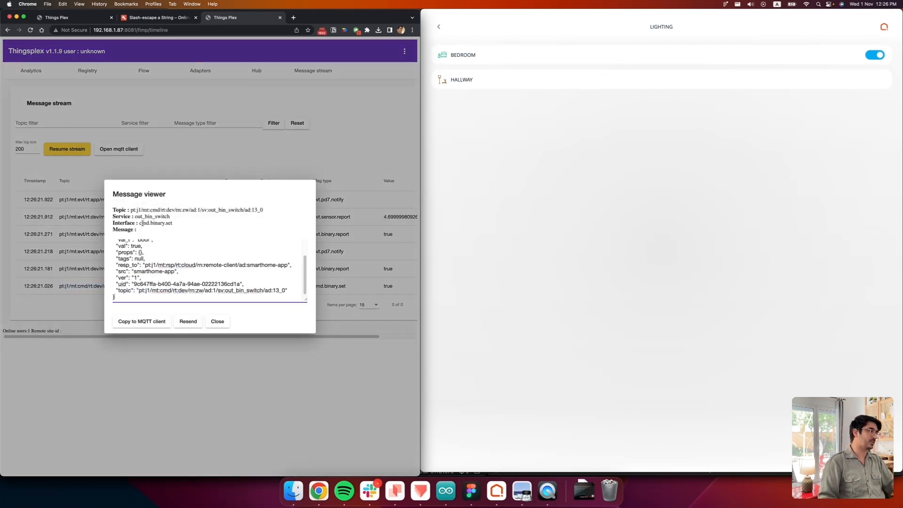
{"action": "scroll", "coordinate": [160, 248], "scroll_direction": "up", "scroll_amount": 3}
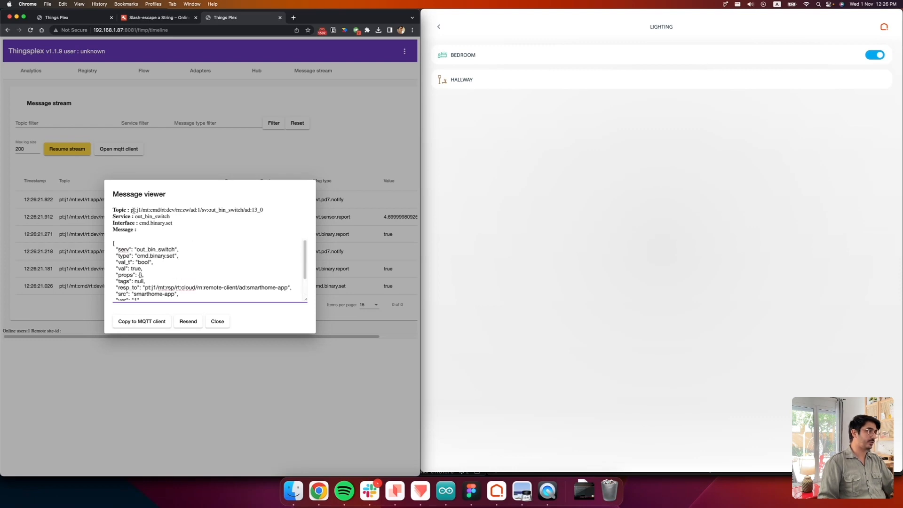
{"action": "left_click_drag", "start_coordinate": [132, 210], "coordinate": [264, 210]}
{"action": "key", "text": "super+c"}
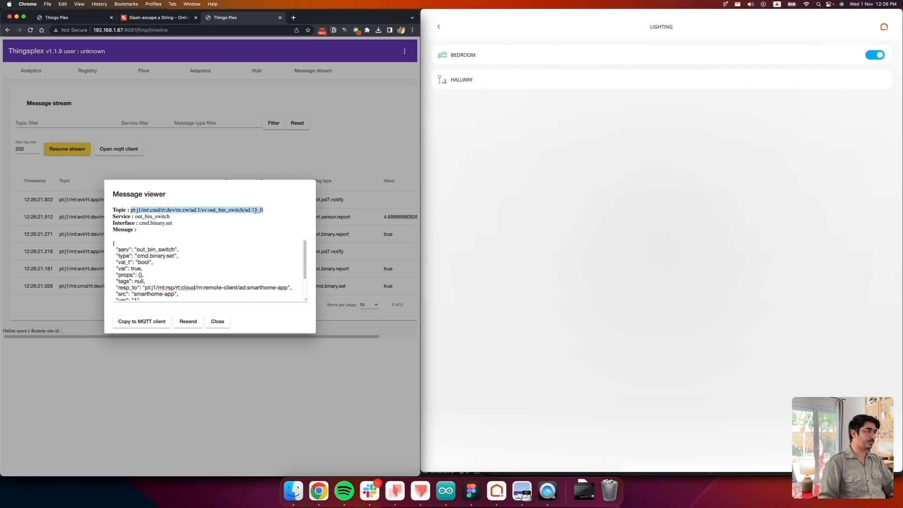
Switch to Arduino IDE and replace the topic in the turn-on LAMP publish call with the copied topic
{"action": "left_click", "coordinate": [446, 492]}
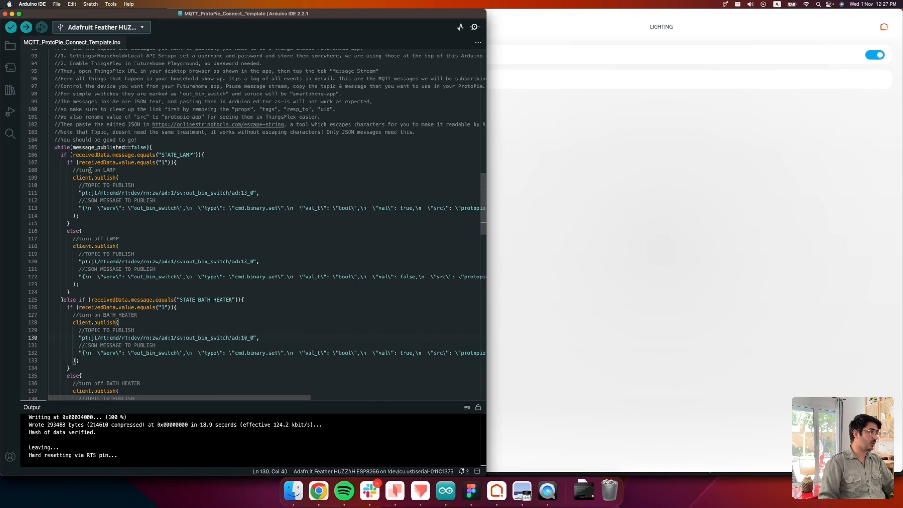
{"action": "left_click", "coordinate": [100, 187]}
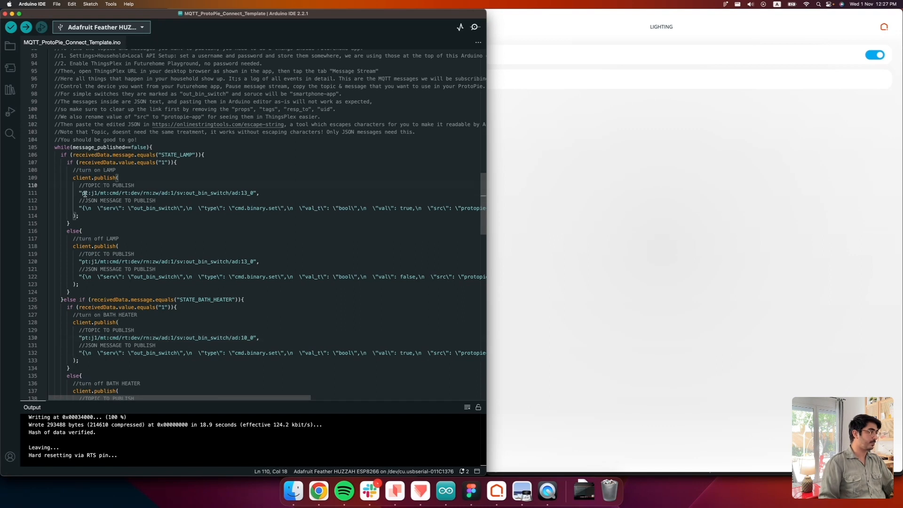
{"action": "left_click_drag", "start_coordinate": [82, 193], "coordinate": [254, 194]}
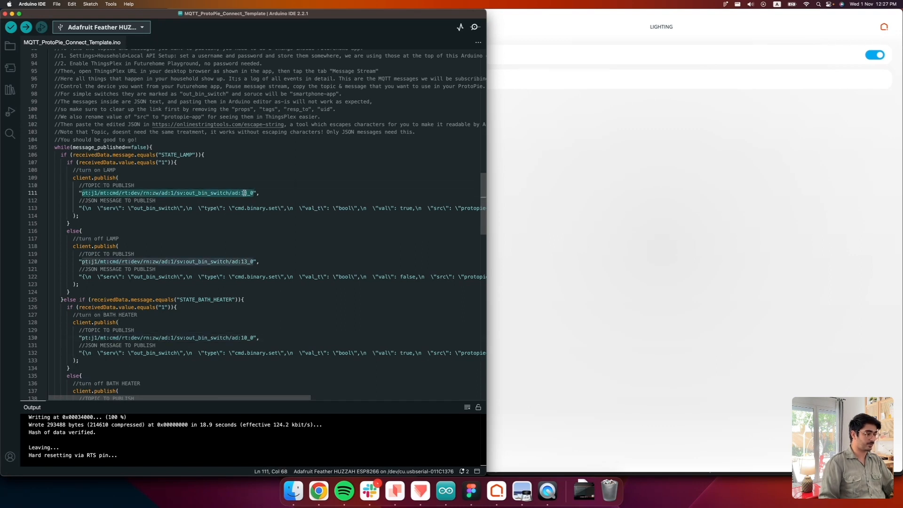
{"action": "key", "text": "super+v"}
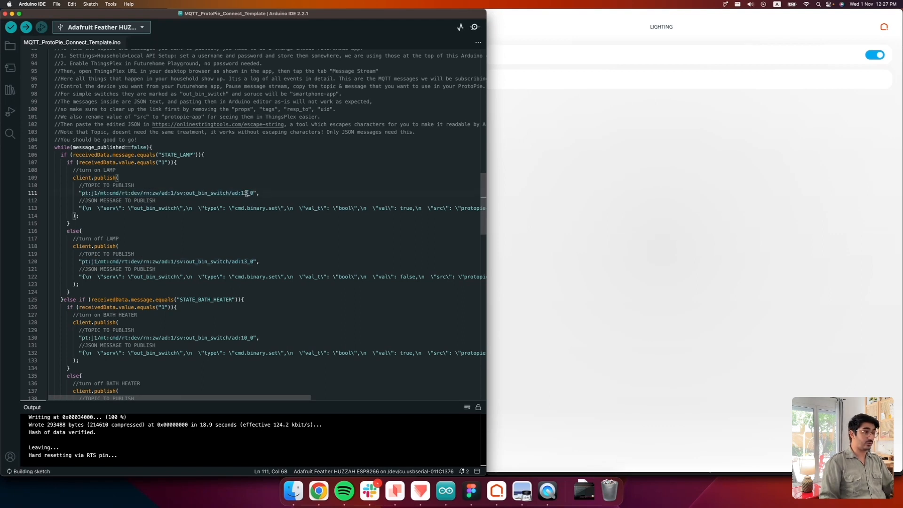
{"action": "double_click", "coordinate": [244, 194]}
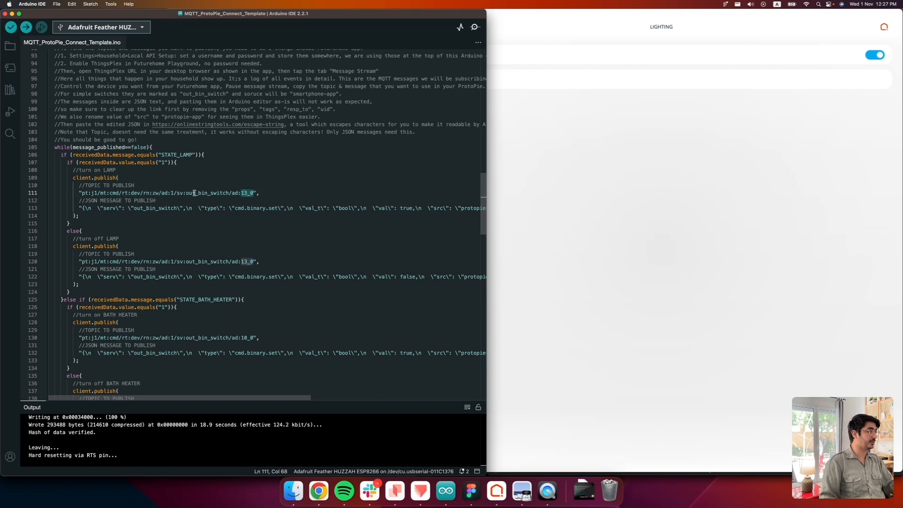
{"action": "left_click", "coordinate": [272, 192]}
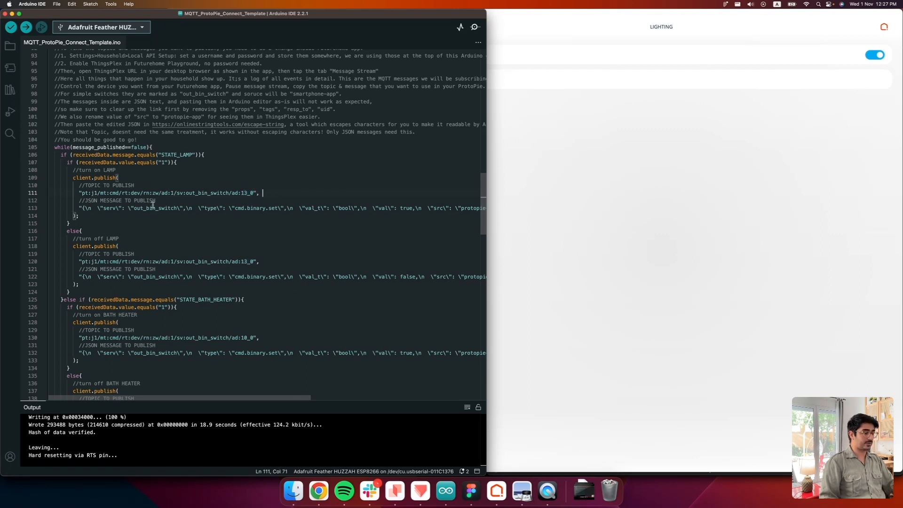
Copy the full JSON text from the Thingsplex Message viewer and return to the Arduino sketch
{"action": "key", "text": "super+Tab"}
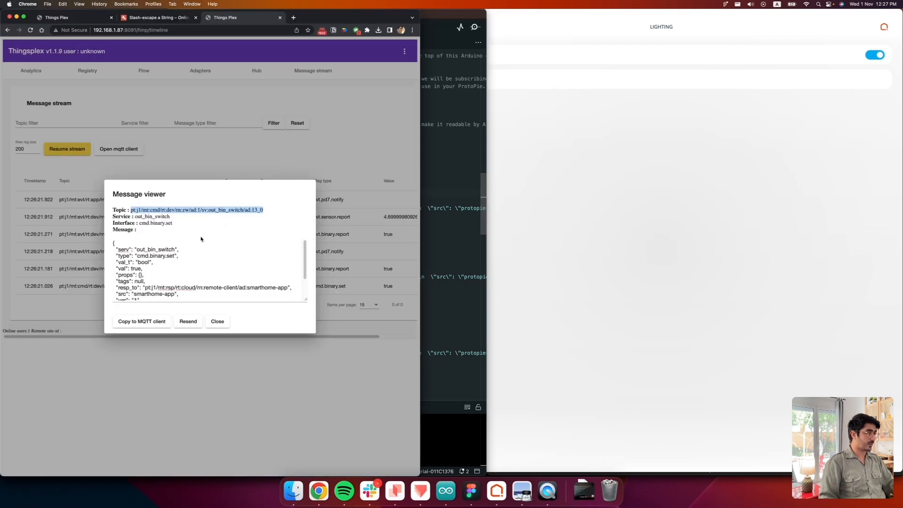
{"action": "left_click_drag", "start_coordinate": [113, 242], "coordinate": [231, 321]}
{"action": "key", "text": "super+c"}
{"action": "key", "text": "super+Tab"}
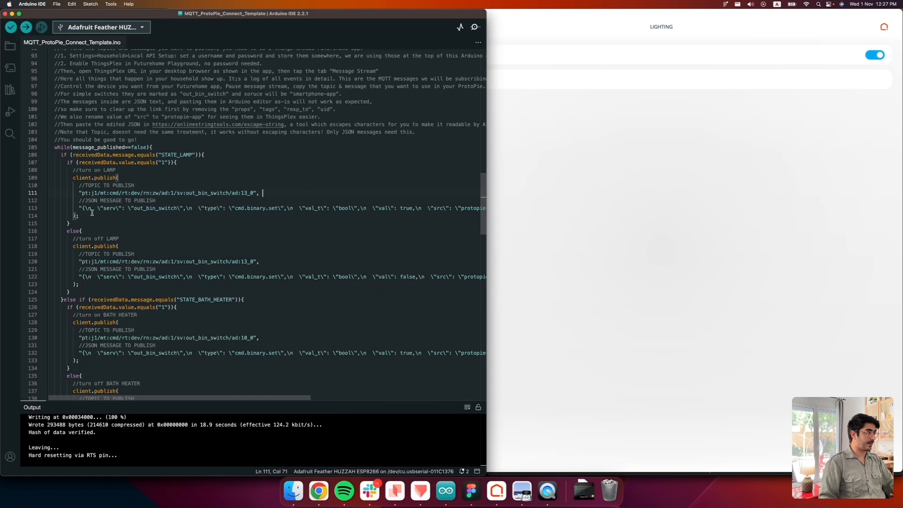
Try replacing the turn-on LAMP JSON message with the raw copied JSON, then save and verify the sketch
{"action": "left_click", "coordinate": [83, 208]}
{"action": "key", "text": "shift+super+Right"}
{"action": "key", "text": "shift+Left"}
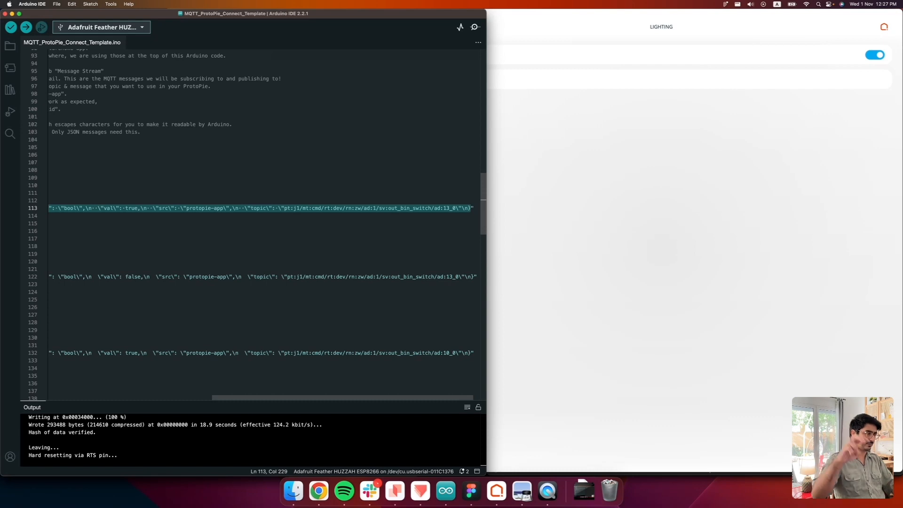
{"action": "key", "text": "super+v"}
{"action": "key", "text": "super+s"}
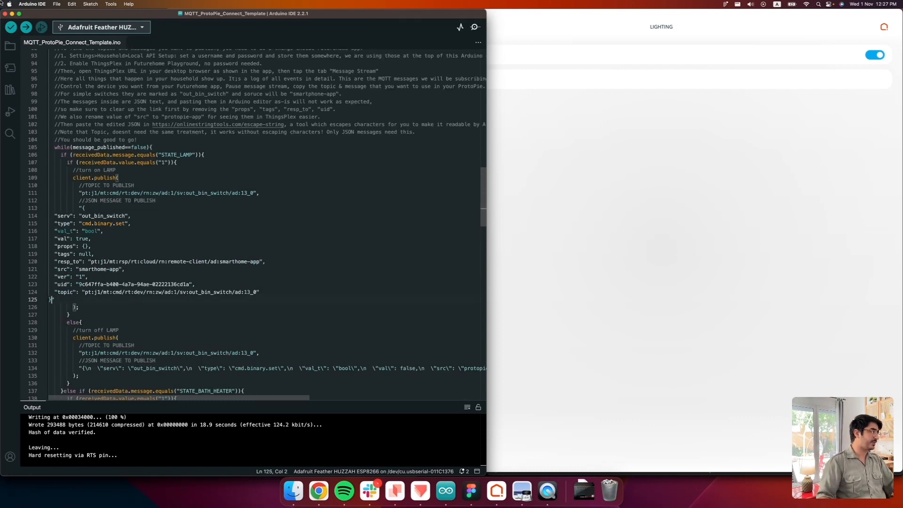
{"action": "left_click", "coordinate": [11, 27]}
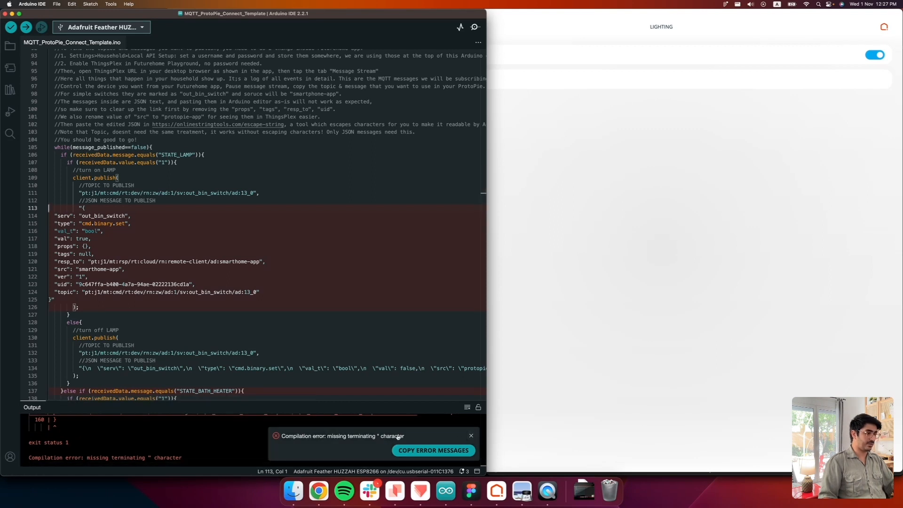
Dismiss the compilation error and undo the raw JSON paste in the turn-on LAMP publish call
{"action": "left_click", "coordinate": [471, 436]}
{"action": "left_click", "coordinate": [122, 234]}
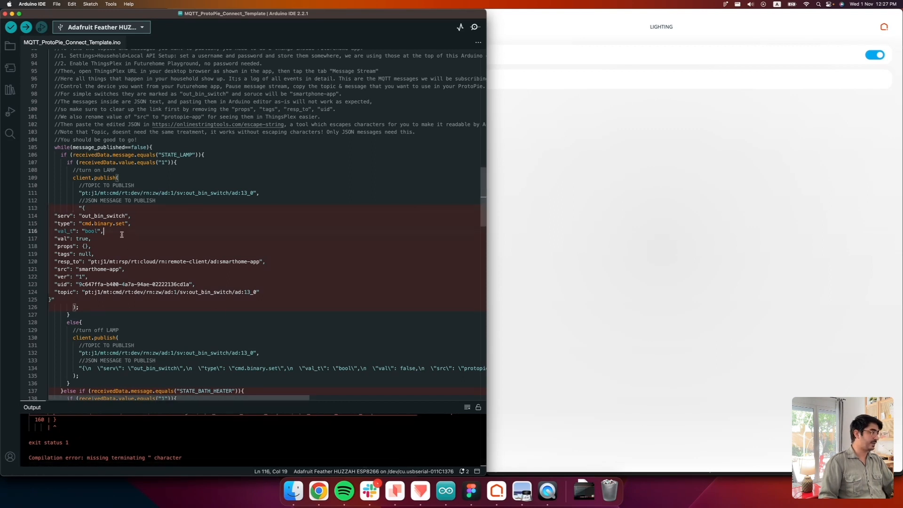
{"action": "key", "text": "super+z"}
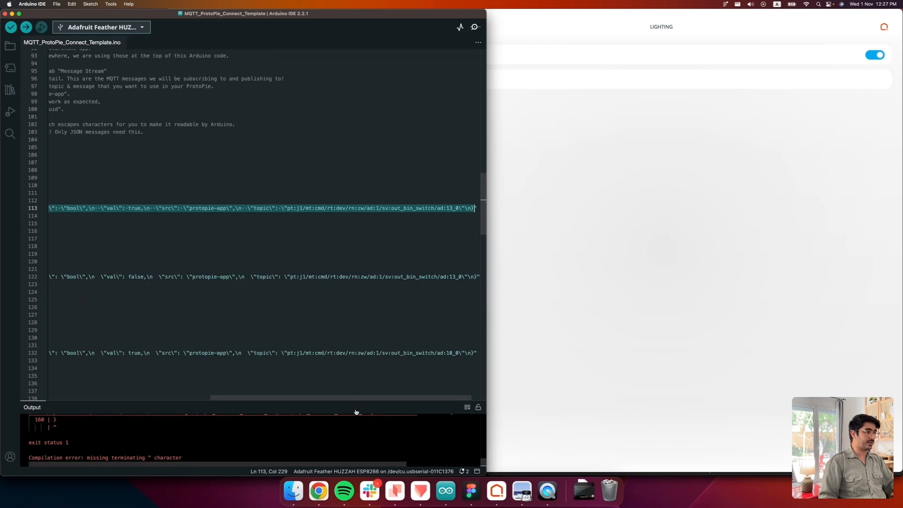
{"action": "left_click_drag", "start_coordinate": [356, 401], "coordinate": [194, 401]}
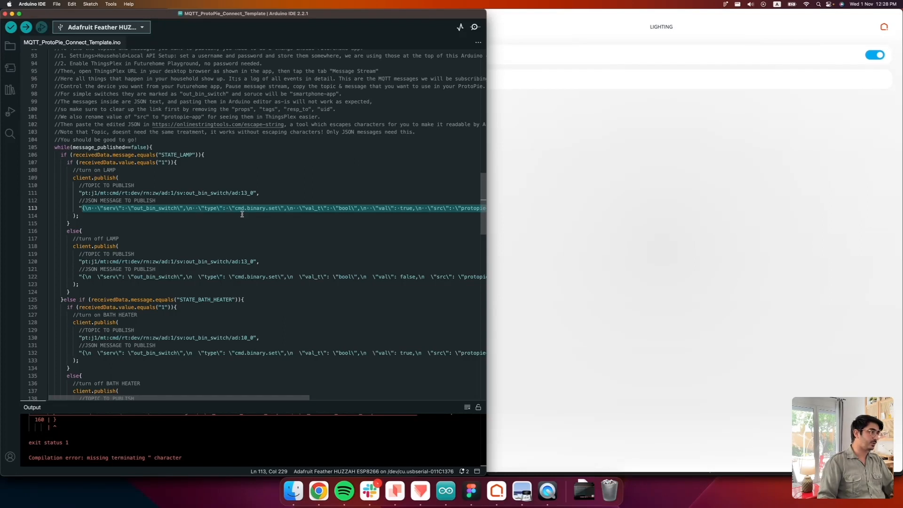
Escape the copied JSON message with the onlinestringtools string escaper in Chrome and copy the escaped string
{"action": "left_click", "coordinate": [319, 491]}
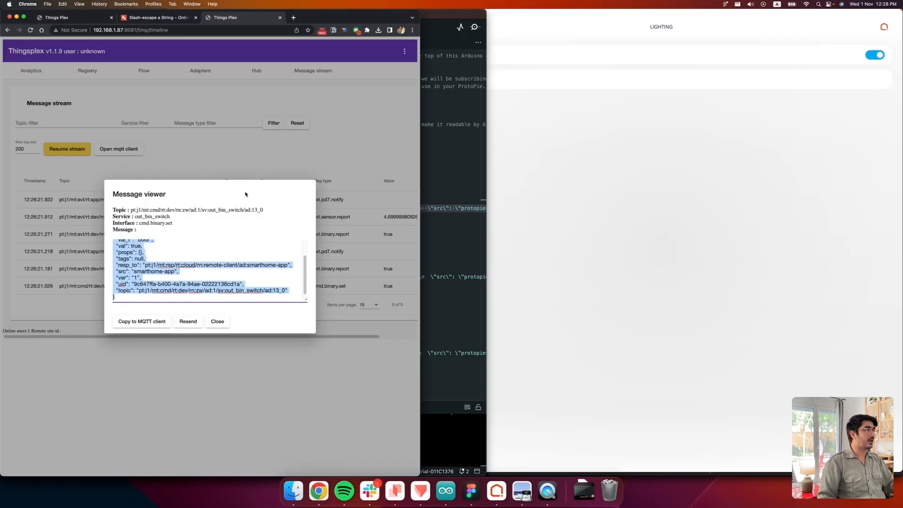
{"action": "left_click", "coordinate": [154, 19]}
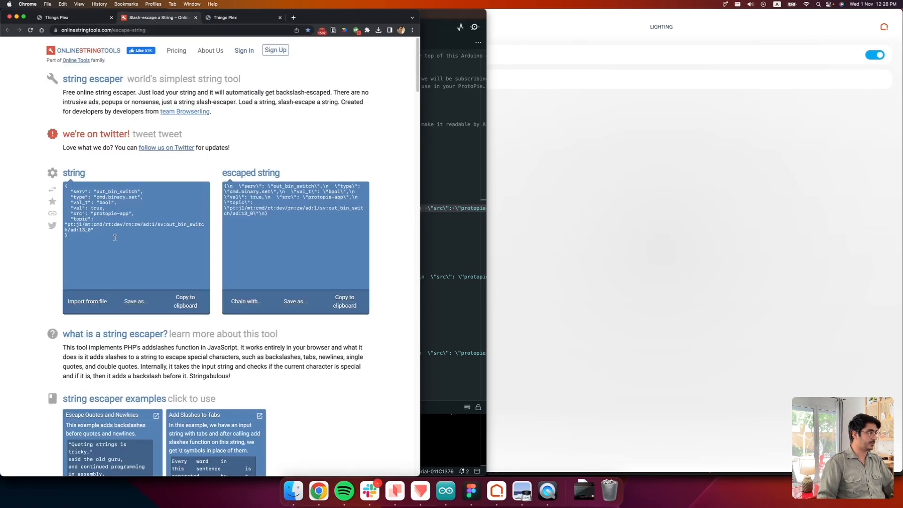
{"action": "key", "text": "super+a"}
{"action": "key", "text": "super+v"}
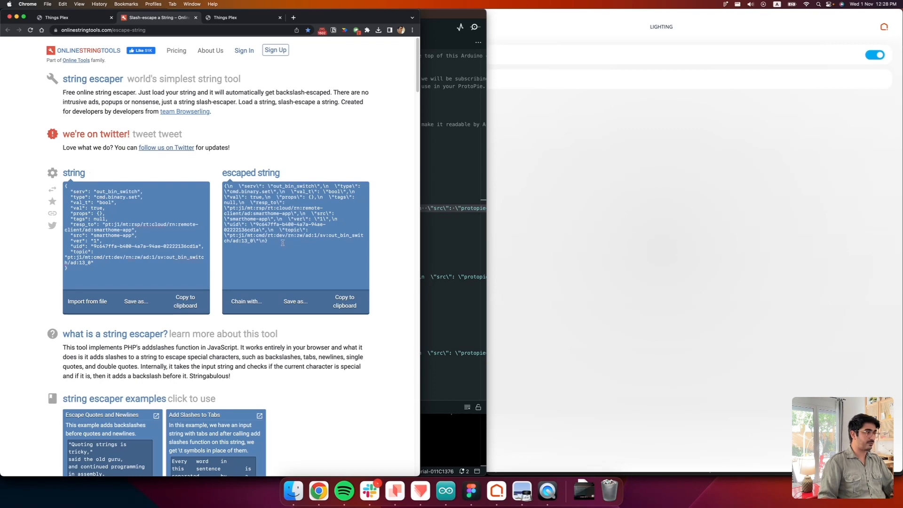
{"action": "left_click", "coordinate": [285, 245]}
{"action": "key", "text": "super+a"}
{"action": "key", "text": "super+c"}
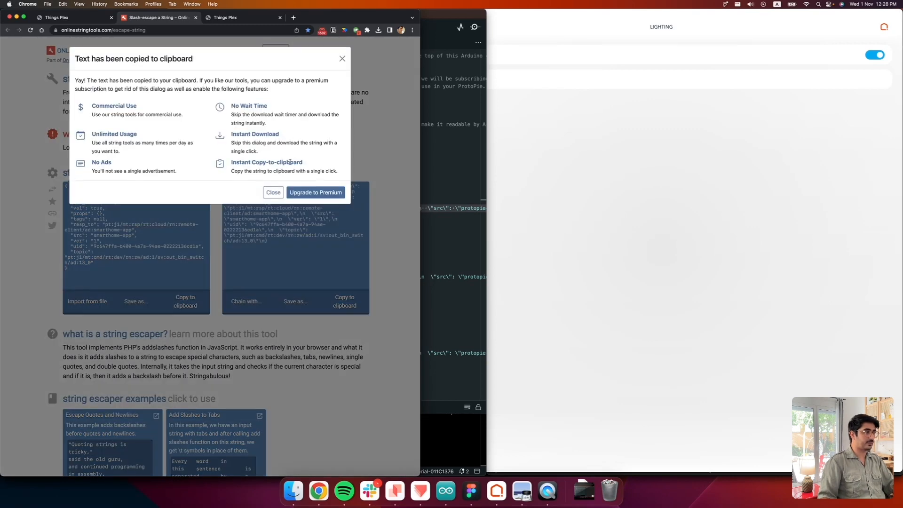
{"action": "left_click", "coordinate": [273, 193]}
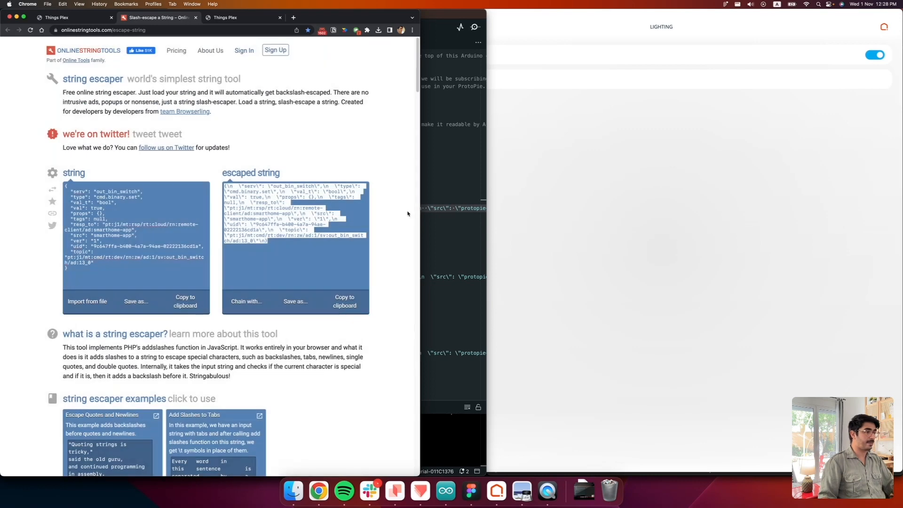
Replace the turn-on LAMP JSON message in the Arduino sketch with the escaped string and verify the sketch
{"action": "key", "text": "super+Tab"}
{"action": "key", "text": "super+v"}
{"action": "key", "text": "super+r"}
{"action": "left_click_drag", "start_coordinate": [419, 398], "coordinate": [112, 405]}
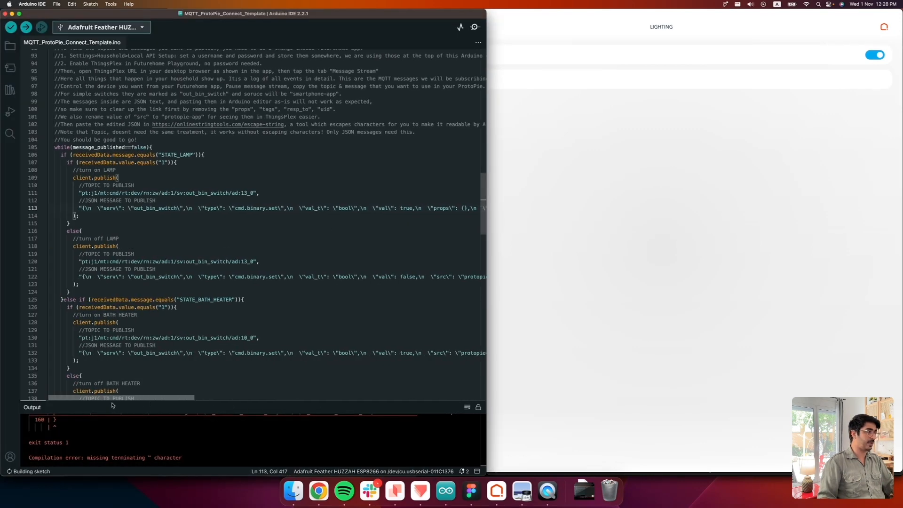
{"action": "left_click", "coordinate": [10, 27]}
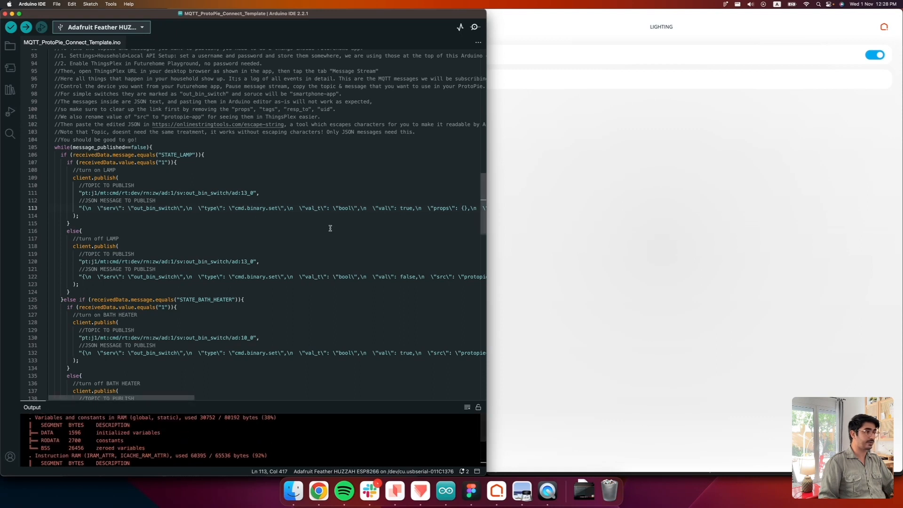
{"action": "left_click", "coordinate": [336, 277]}
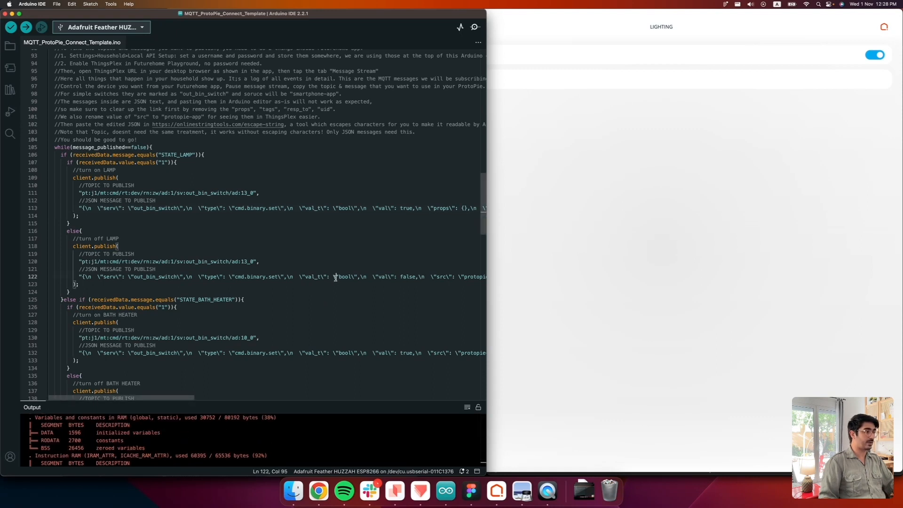
Switch to the string escaper in Chrome and delete the resp_to, tags and props lines from the JSON
{"action": "key", "text": "super+Tab"}
{"action": "key", "text": "super+Tab"}
{"action": "left_click", "coordinate": [124, 239]}
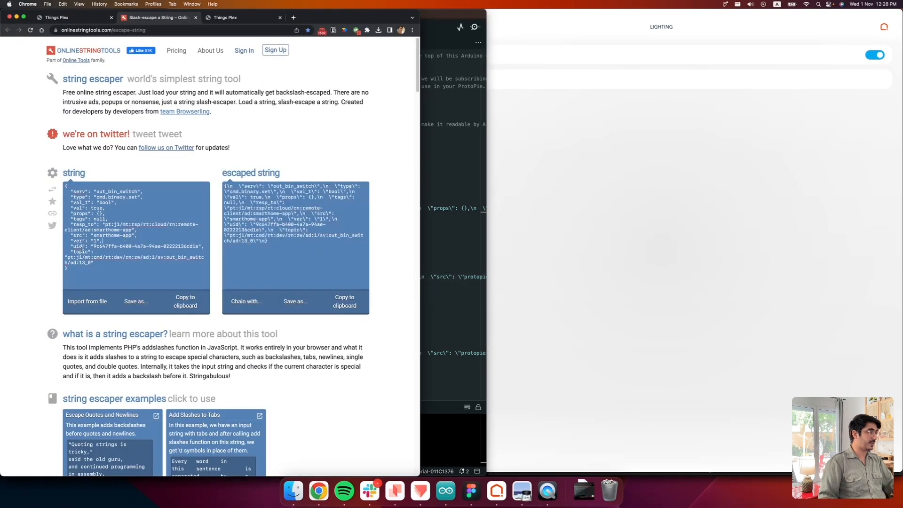
{"action": "left_click_drag", "start_coordinate": [71, 224], "coordinate": [137, 230]}
{"action": "key", "text": "BackSpace"}
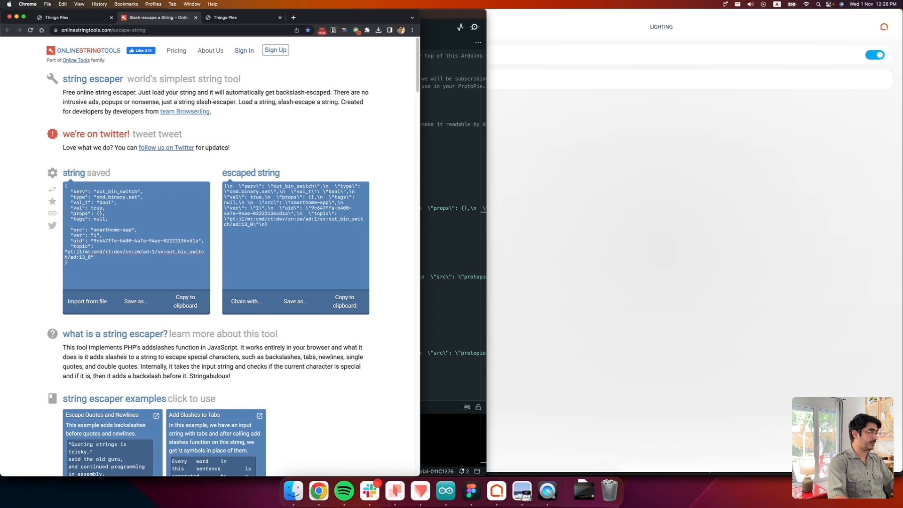
{"action": "key", "text": "super+shift+Left"}
{"action": "key", "text": "BackSpace"}
{"action": "key", "text": "BackSpace"}
{"action": "key", "text": "super+shift+Left"}
{"action": "key", "text": "BackSpace"}
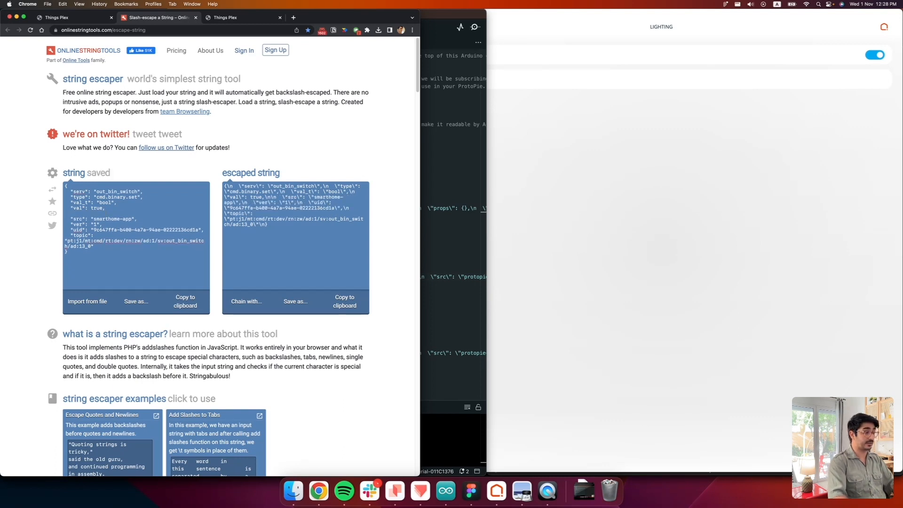
{"action": "key", "text": "BackSpace"}
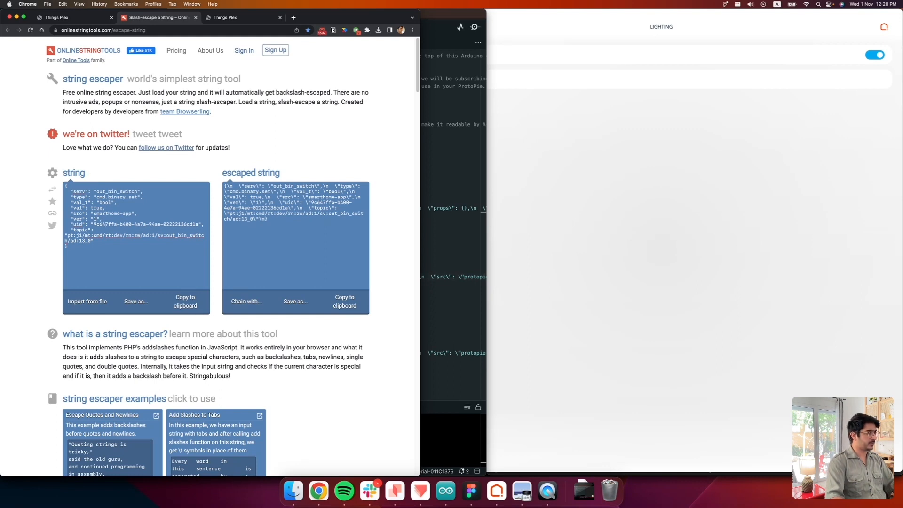
Delete the uid line from the JSON in the string escaper and copy the trimmed message
{"action": "key", "text": "super+shift+Right"}
{"action": "key", "text": "BackSpace"}
{"action": "key", "text": "BackSpace"}
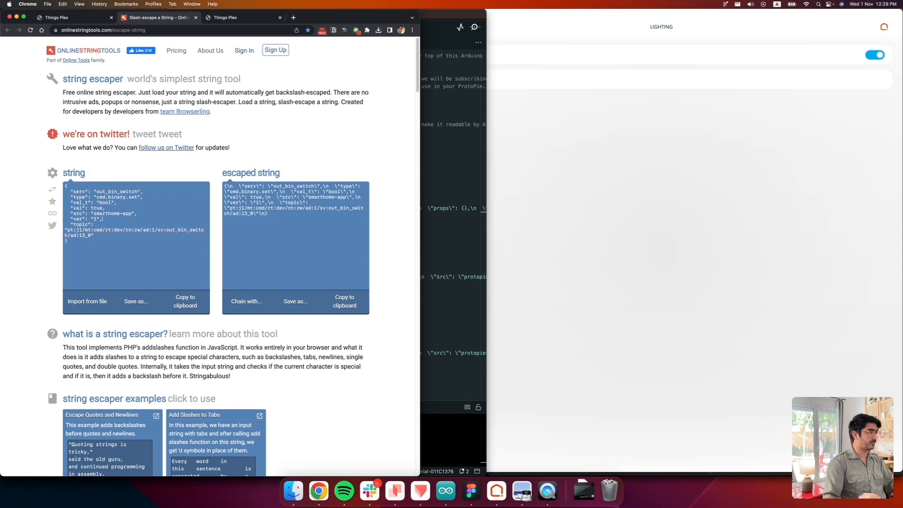
{"action": "key", "text": "super+a"}
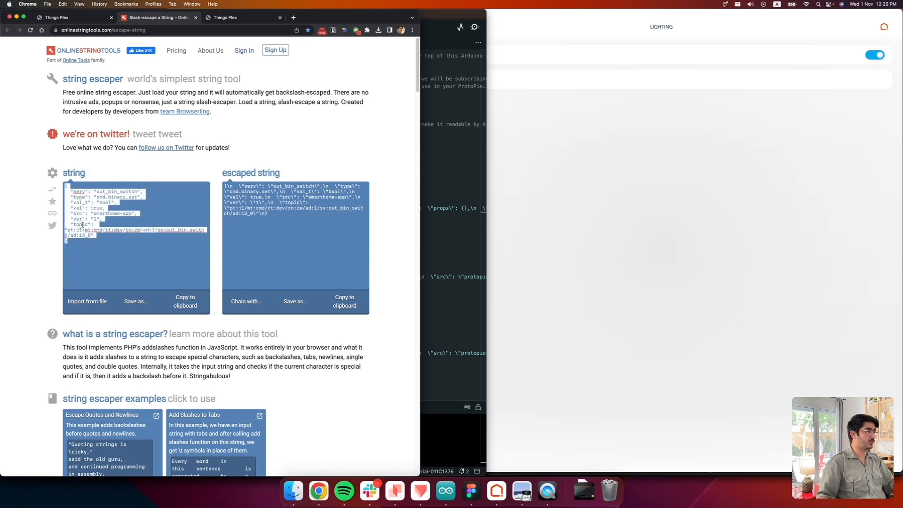
Close the Thingsplex message viewer, open the MQTT client, and switch off the bedroom light in the Futurehome app
{"action": "left_click", "coordinate": [230, 18]}
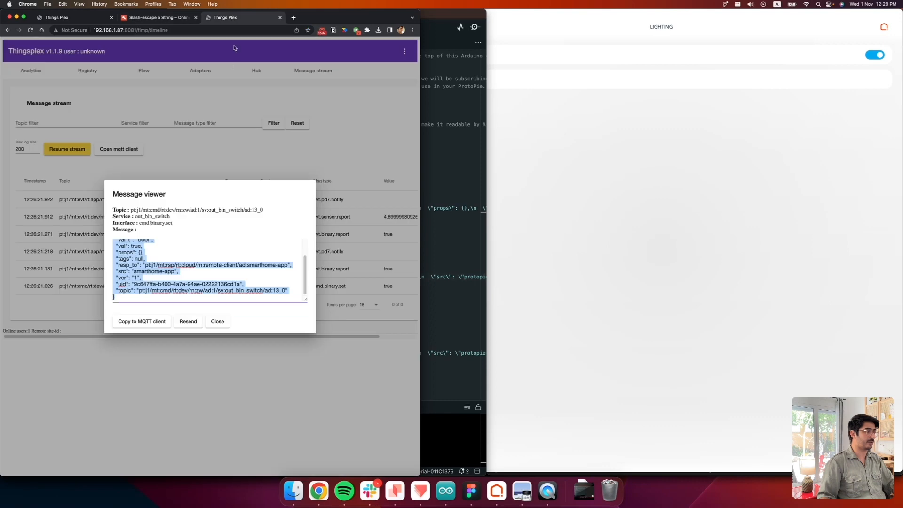
{"action": "left_click", "coordinate": [217, 322]}
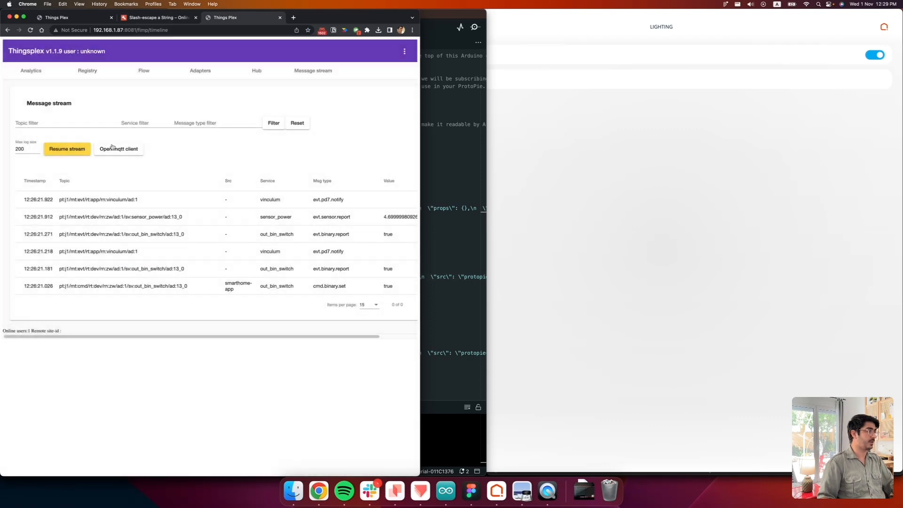
{"action": "left_click", "coordinate": [113, 148]}
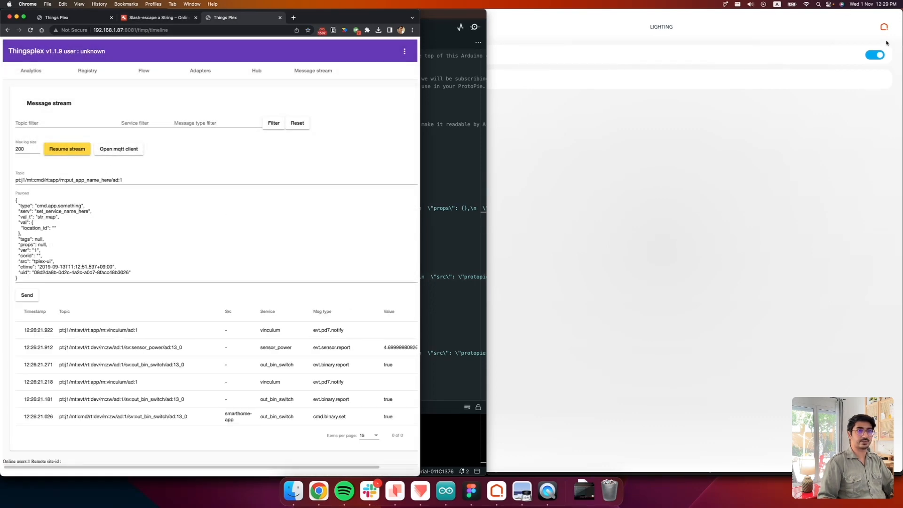
{"action": "left_click", "coordinate": [533, 96]}
Try sending the trimmed JSON as the MQTT client payload, with the message stream resumed
{"action": "left_click", "coordinate": [158, 215]}
{"action": "key", "text": "super+a"}
{"action": "key", "text": "super+v"}
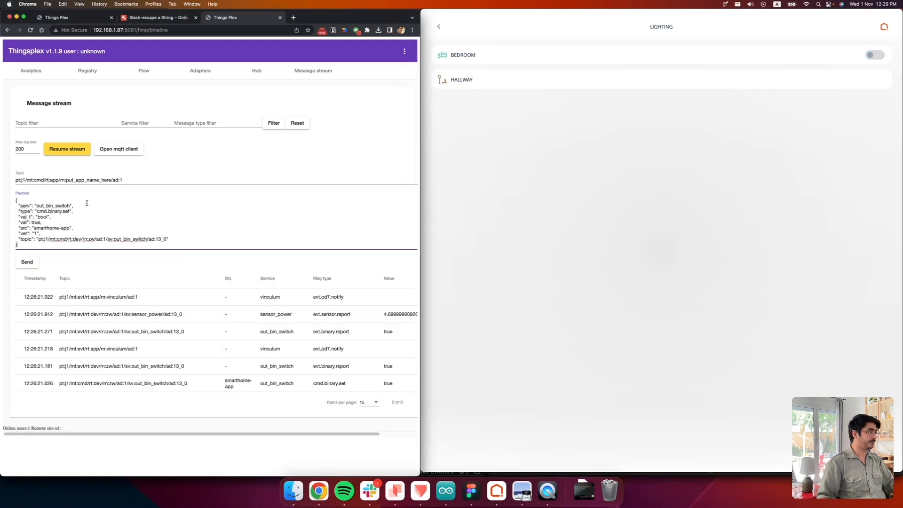
{"action": "left_click", "coordinate": [73, 151]}
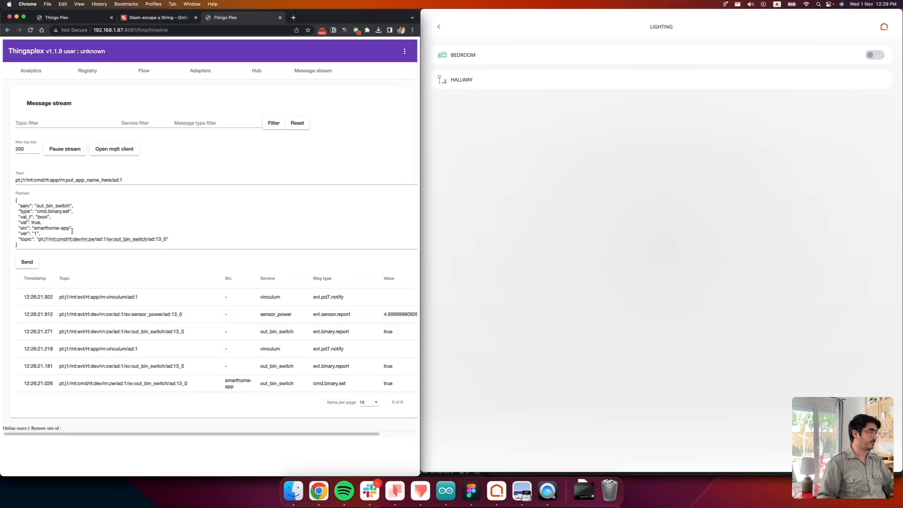
{"action": "left_click", "coordinate": [33, 265]}
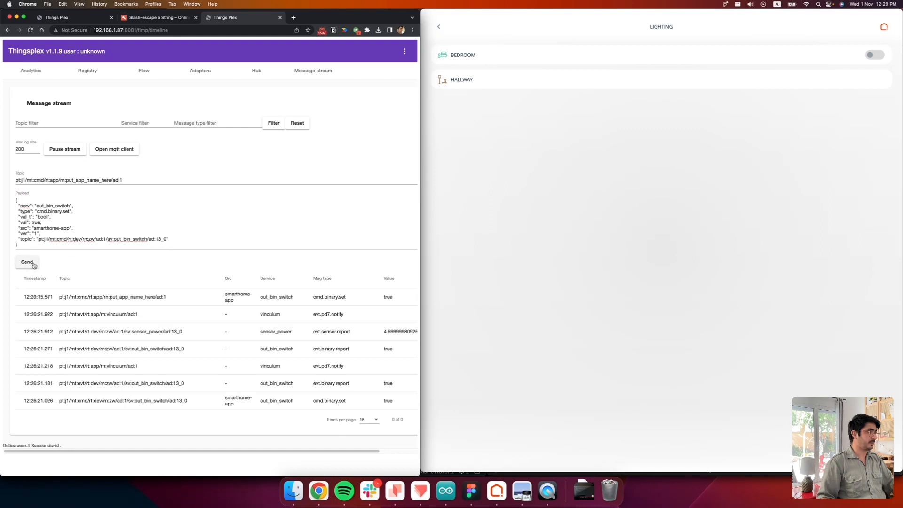
{"action": "left_click", "coordinate": [34, 265]}
Undo the payload replacement in the MQTT client and the line deletions in the string escaper
{"action": "left_click", "coordinate": [83, 223]}
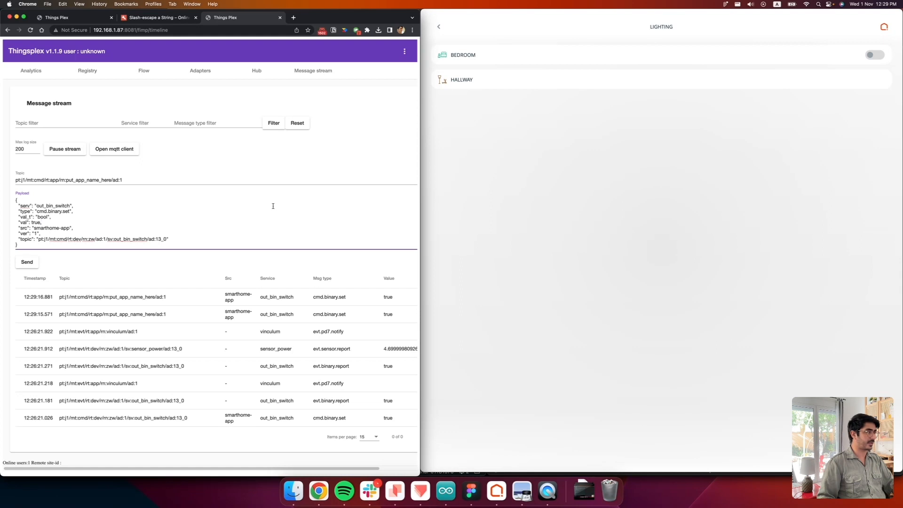
{"action": "key", "text": "super+z"}
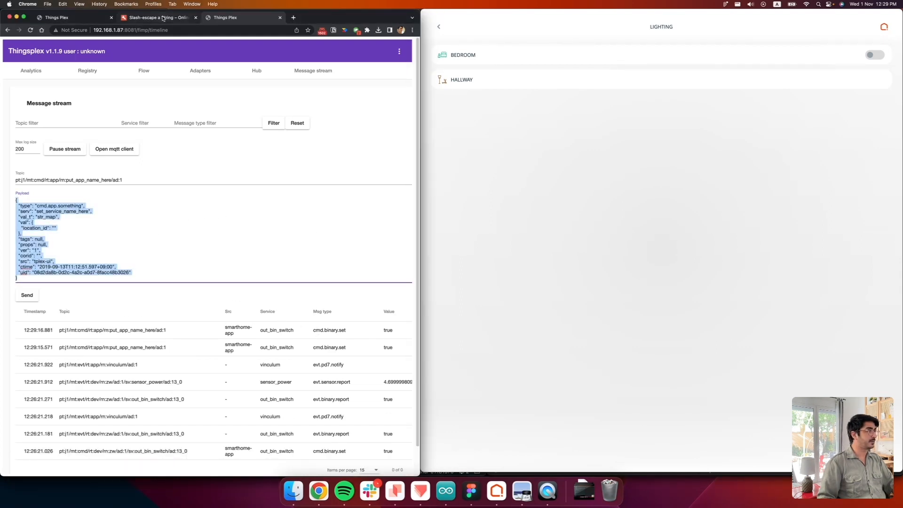
{"action": "left_click", "coordinate": [157, 17]}
{"action": "key", "text": "super+v"}
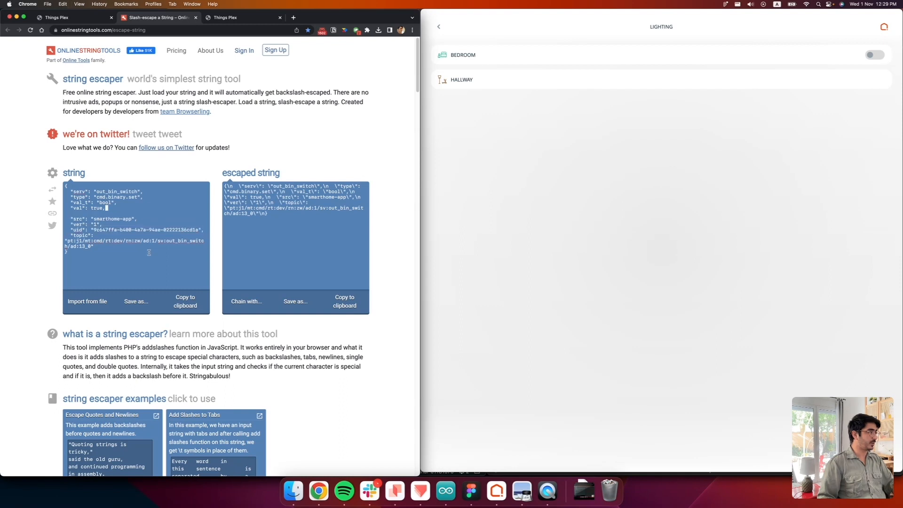
{"action": "key", "text": "super+z"}
{"action": "key", "text": "super+z"}
{"action": "key", "text": "super+z"}
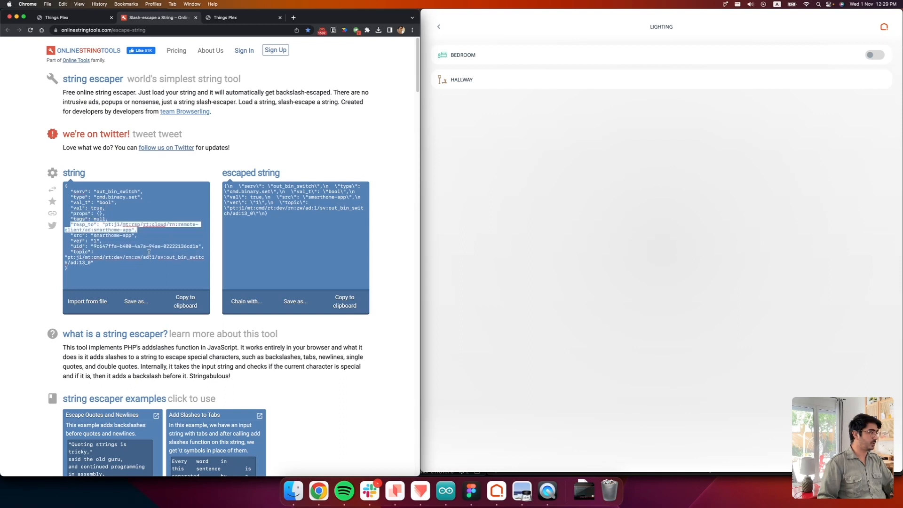
{"action": "key", "text": "super+z"}
{"action": "key", "text": "super+shift+z"}
Copy the full JSON from the string escaper and replace the Thingsplex MQTT client payload with it
{"action": "left_click_drag", "start_coordinate": [107, 275], "coordinate": [49, 184]}
{"action": "key", "text": "super+c"}
{"action": "left_click", "coordinate": [234, 18]}
{"action": "left_click", "coordinate": [119, 255]}
{"action": "key", "text": "super+a"}
{"action": "key", "text": "super+v"}
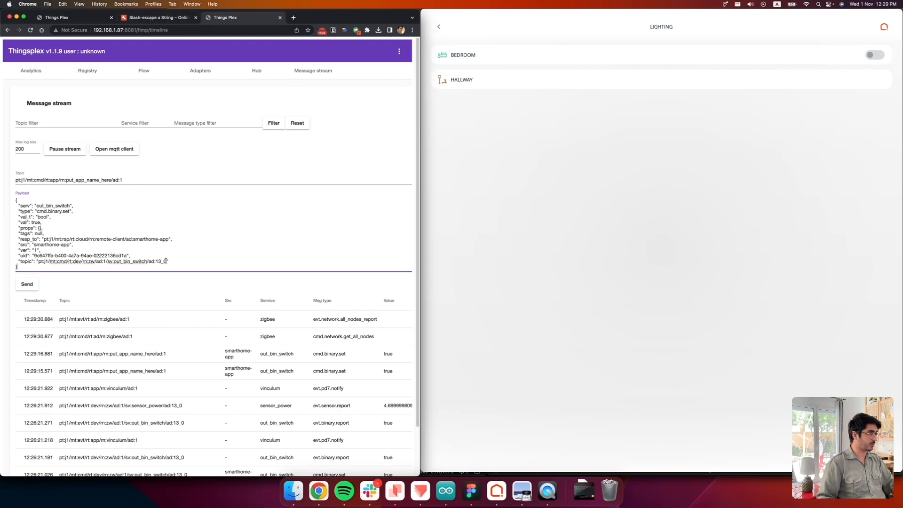
Set the MQTT client topic to pt:j1/mt:cmd/rt:dev/rn:zw/ad:1/sv:out_bin_switch/ad:13_0, copied from the payload, and send the message
{"action": "left_click_drag", "start_coordinate": [166, 262], "coordinate": [40, 259]}
{"action": "key", "text": "super+c"}
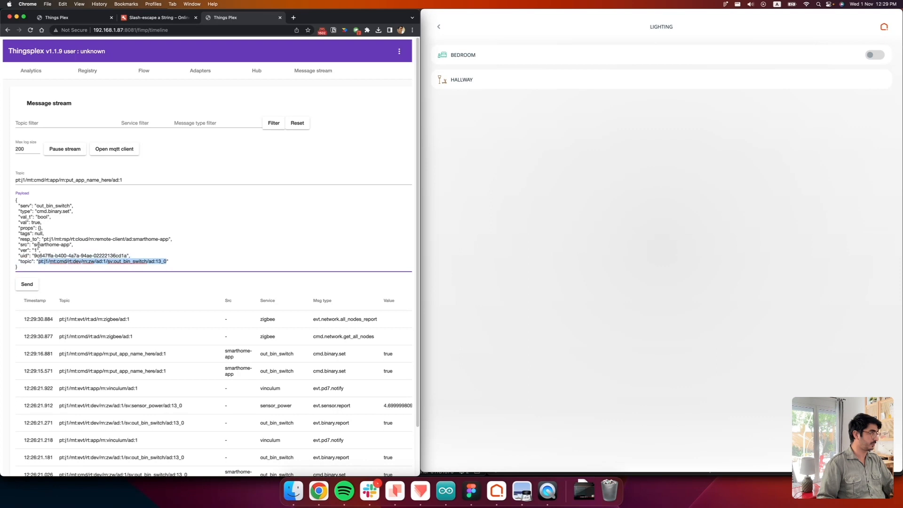
{"action": "triple_click", "coordinate": [33, 180]}
{"action": "key", "text": "super+v"}
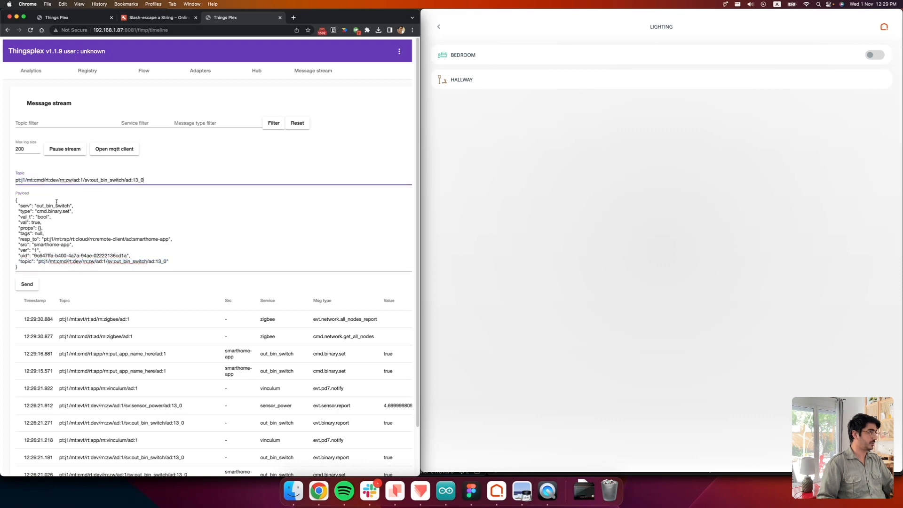
{"action": "left_click", "coordinate": [29, 287]}
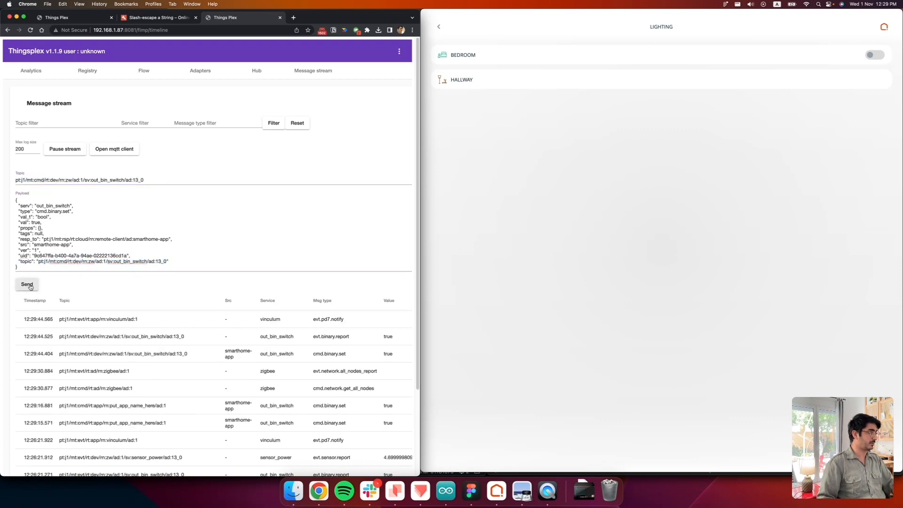
Delete the props, tags and resp_to lines from the MQTT client payload
{"action": "triple_click", "coordinate": [47, 228]}
{"action": "key", "text": "BackSpace"}
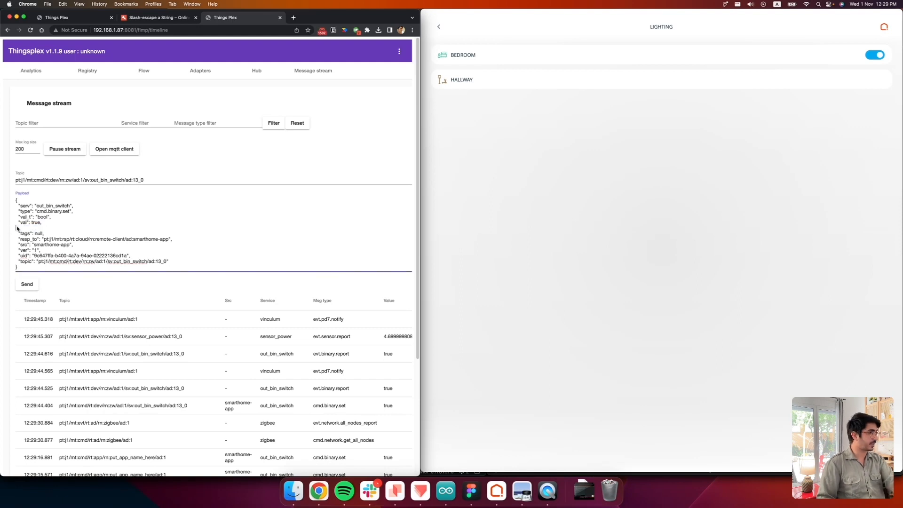
{"action": "key", "text": "BackSpace"}
{"action": "triple_click", "coordinate": [44, 228]}
{"action": "key", "text": "BackSpace"}
{"action": "key", "text": "BackSpace"}
{"action": "left_click_drag", "start_coordinate": [179, 227], "coordinate": [5, 231]}
{"action": "key", "text": "BackSpace"}
{"action": "key", "text": "BackSpace"}
Change the payload's src value to "protopie-app", delete the ver line, and copy the payload
{"action": "double_click", "coordinate": [51, 228]}
{"action": "type", "text": "protopie"}
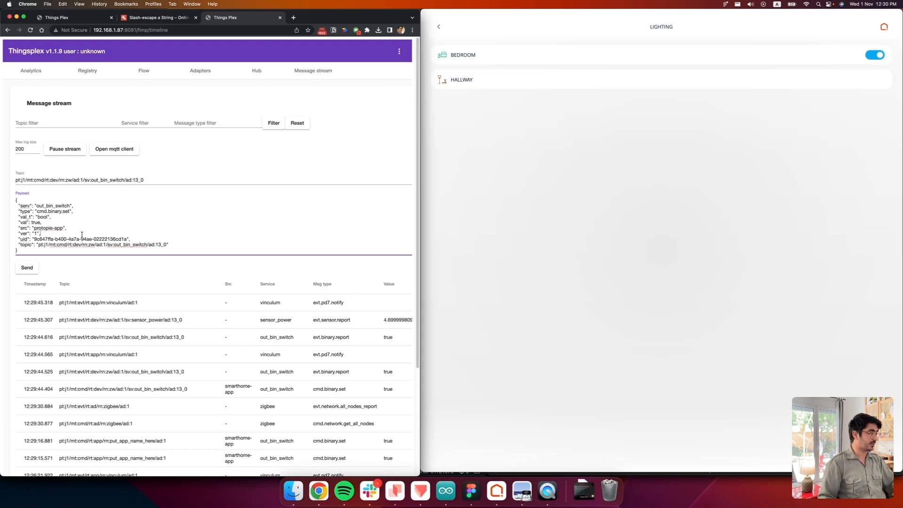
{"action": "key", "text": "super+a"}
{"action": "left_click", "coordinate": [45, 231]}
{"action": "key", "text": "super+shift+Left"}
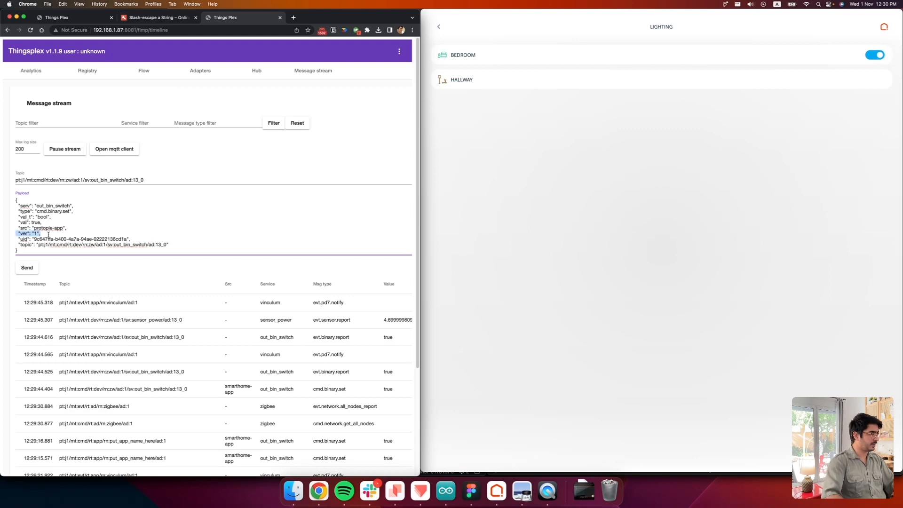
{"action": "key", "text": "BackSpace"}
{"action": "key", "text": "BackSpace"}
{"action": "key", "text": "super+a"}
{"action": "key", "text": "super+c"}
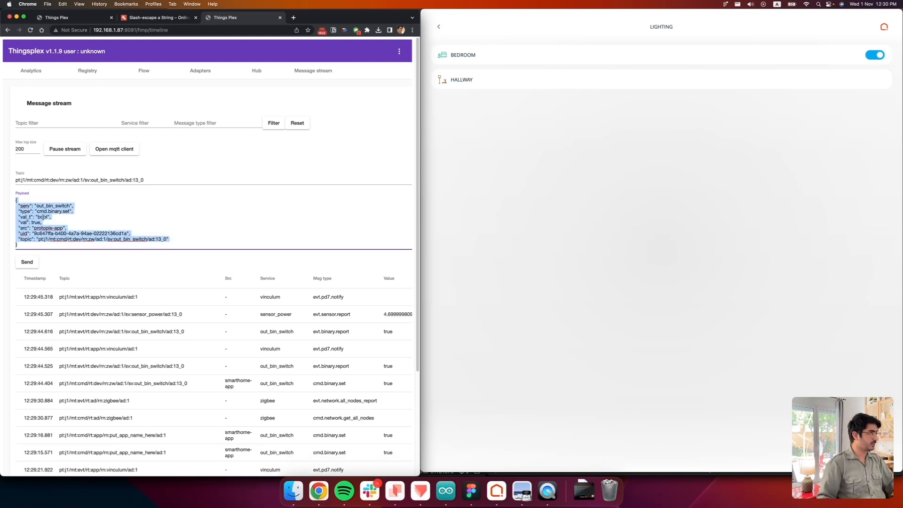
Send the payload with val set to false, and set val back to true
{"action": "double_click", "coordinate": [36, 222]}
{"action": "type", "text": "false"}
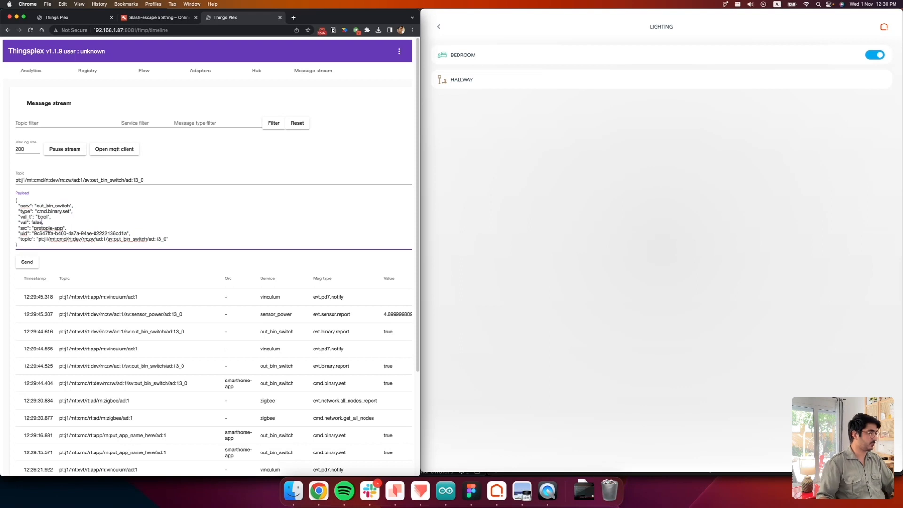
{"action": "left_click", "coordinate": [27, 264]}
{"action": "double_click", "coordinate": [36, 222]}
{"action": "type", "text": "true"}
{"action": "key", "text": "super+a"}
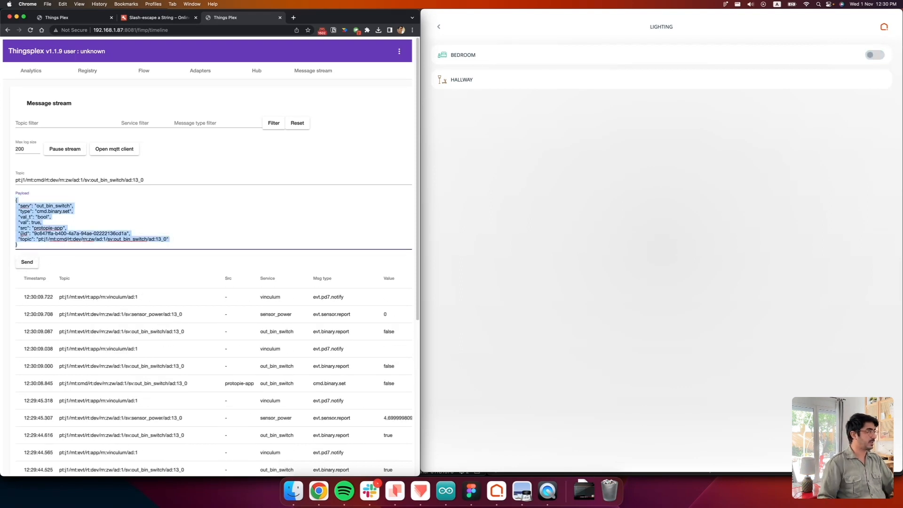
Delete the uid line from the payload and send the turn-on message
{"action": "left_click", "coordinate": [42, 238]}
{"action": "triple_click", "coordinate": [65, 233]}
{"action": "key", "text": "BackSpace"}
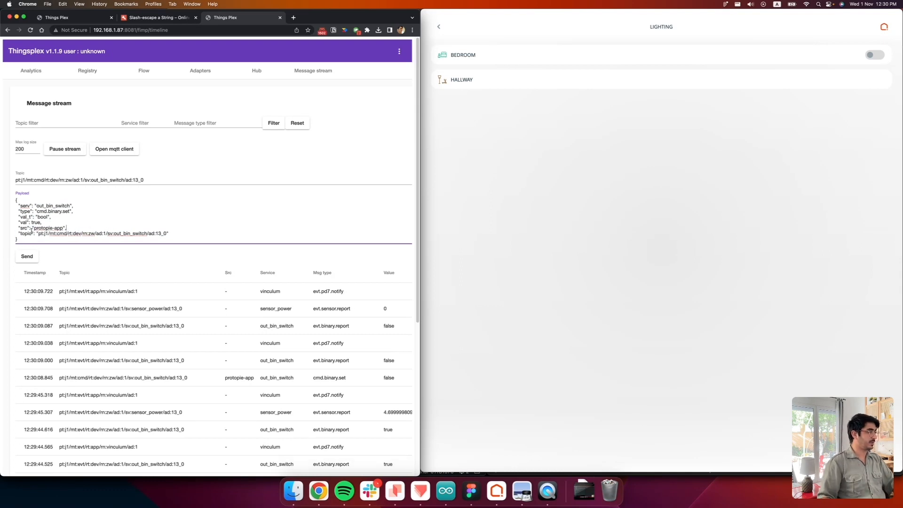
{"action": "left_click", "coordinate": [26, 256]}
Copy the cleaned payload and replace the input text of the onlinestringtools string escaper with it
{"action": "key", "text": "super+a"}
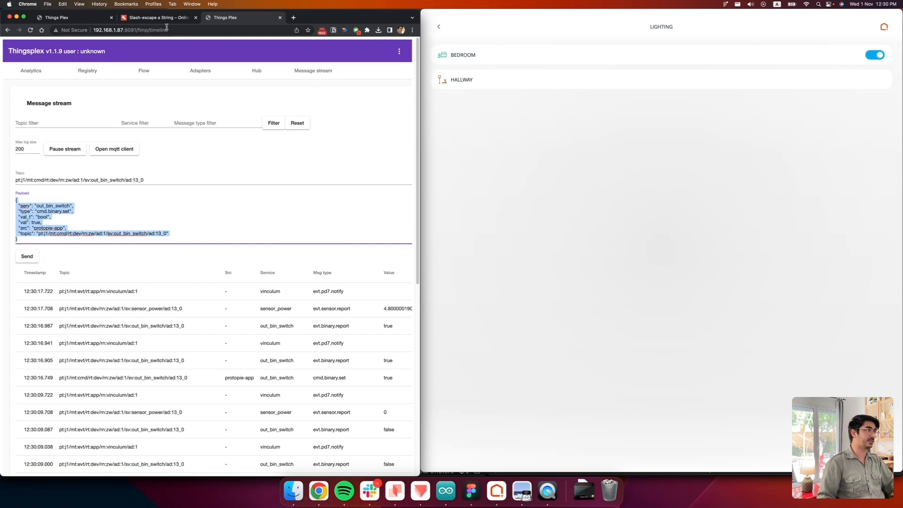
{"action": "key", "text": "super+Tab"}
{"action": "key", "text": "super+Tab"}
{"action": "left_click", "coordinate": [444, 493]}
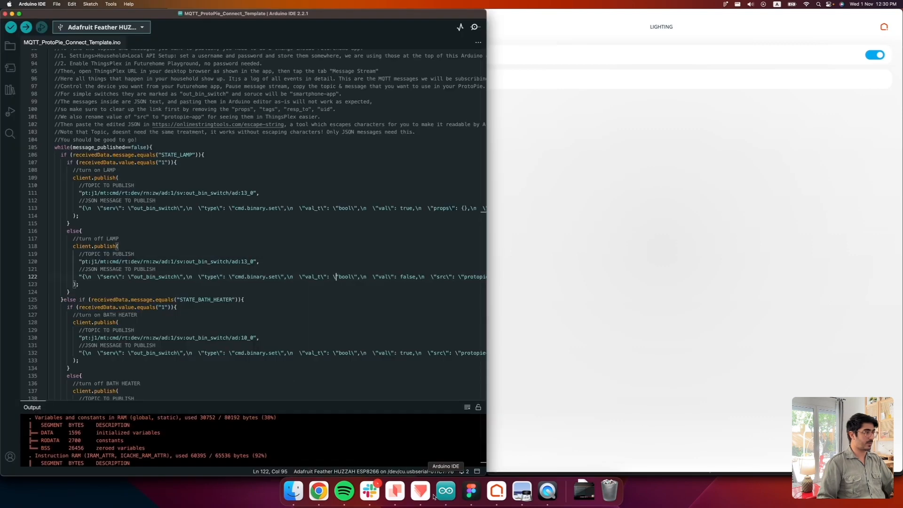
{"action": "key", "text": "super+Tab"}
{"action": "left_click", "coordinate": [145, 18]}
{"action": "key", "text": "super+v"}
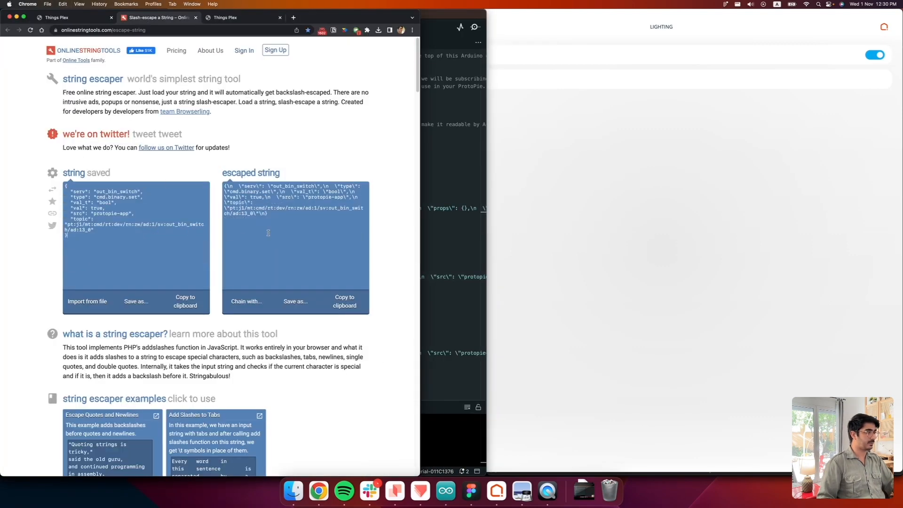
Copy the escaped string and switch to the sketch in Arduino IDE
{"action": "left_click_drag", "start_coordinate": [282, 216], "coordinate": [217, 180]}
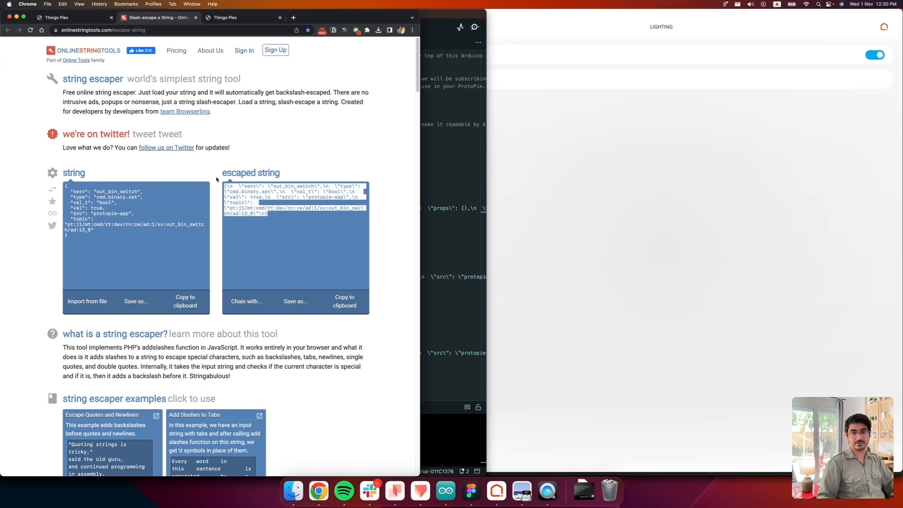
{"action": "key", "text": "super+c"}
{"action": "left_click", "coordinate": [435, 222]}
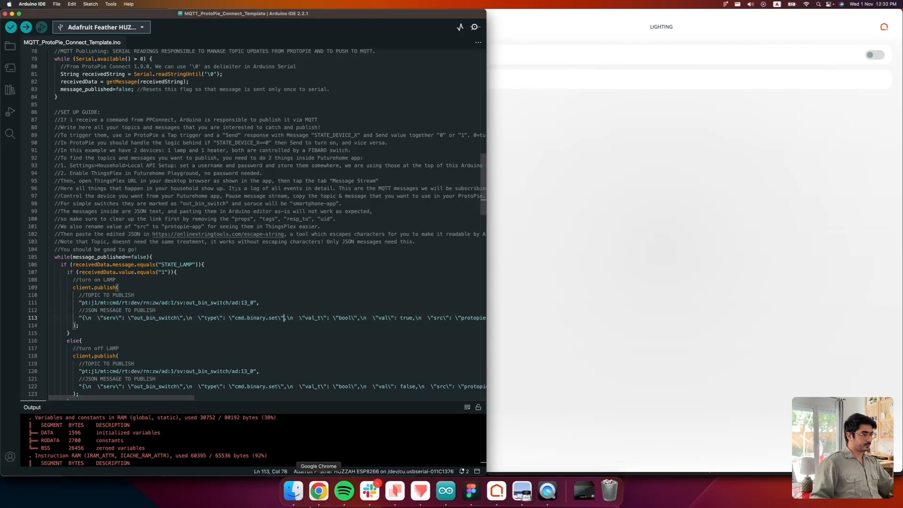
Switch to the Thingsplex message stream in Chrome and close the spare Things Plex tab
{"action": "left_click", "coordinate": [311, 506]}
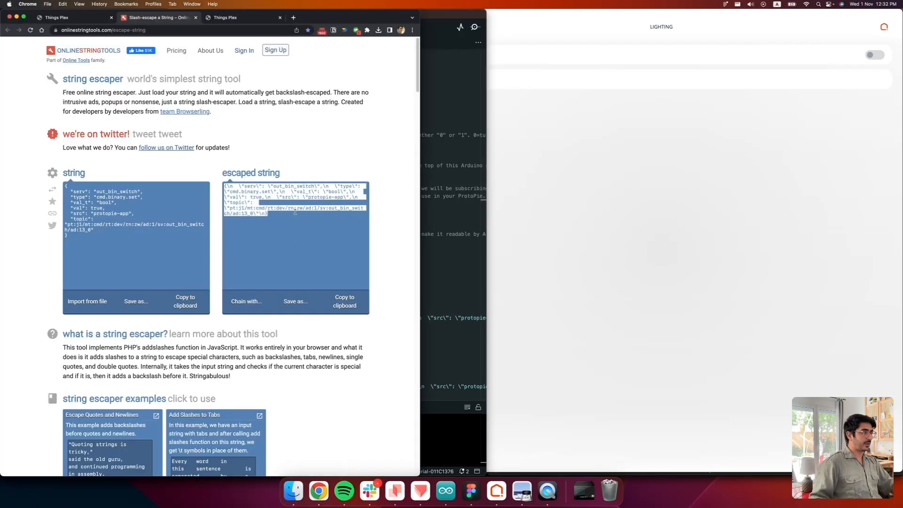
{"action": "left_click", "coordinate": [226, 18]}
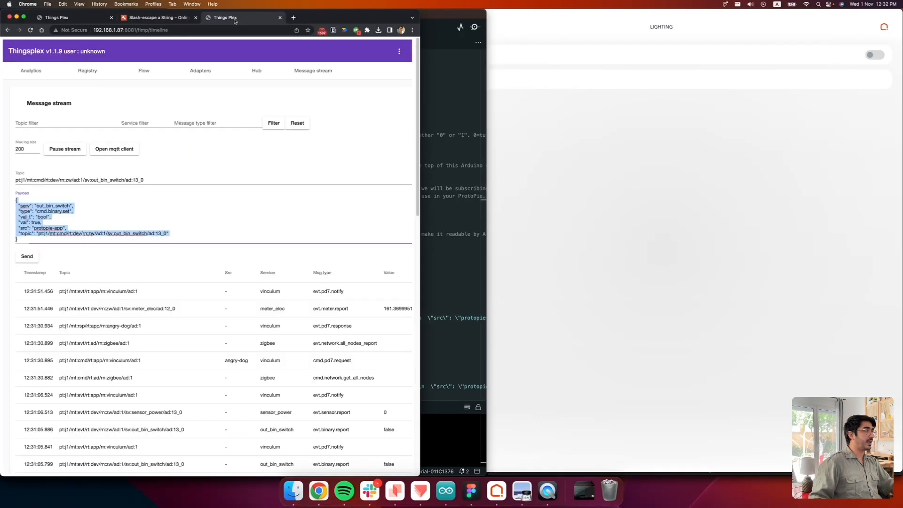
{"action": "left_click", "coordinate": [111, 18]}
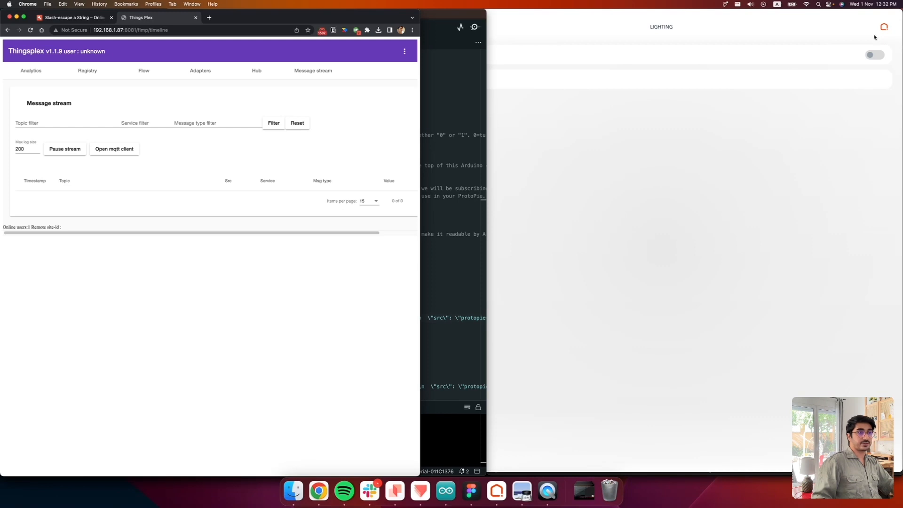
Turn on the Bedroom lighting in the Futurehome app and pause the Thingsplex message stream
{"action": "left_click", "coordinate": [875, 56]}
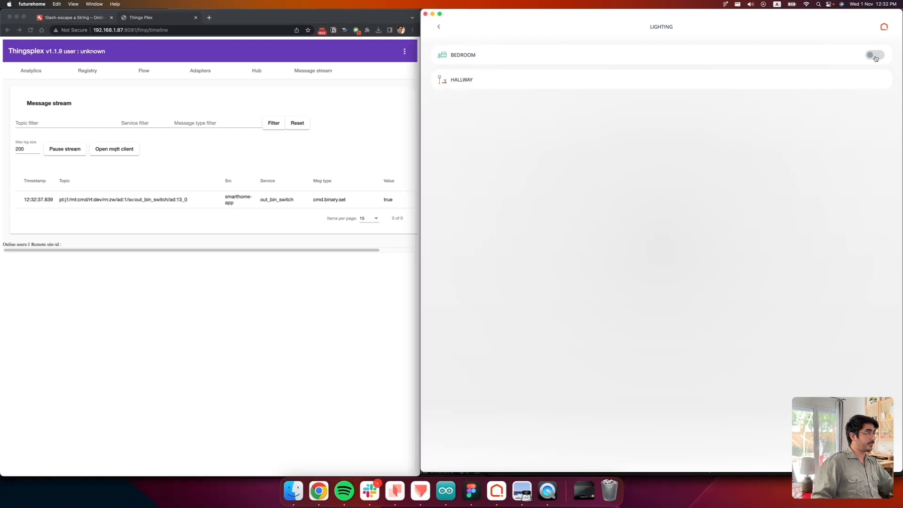
{"action": "left_click", "coordinate": [61, 150]}
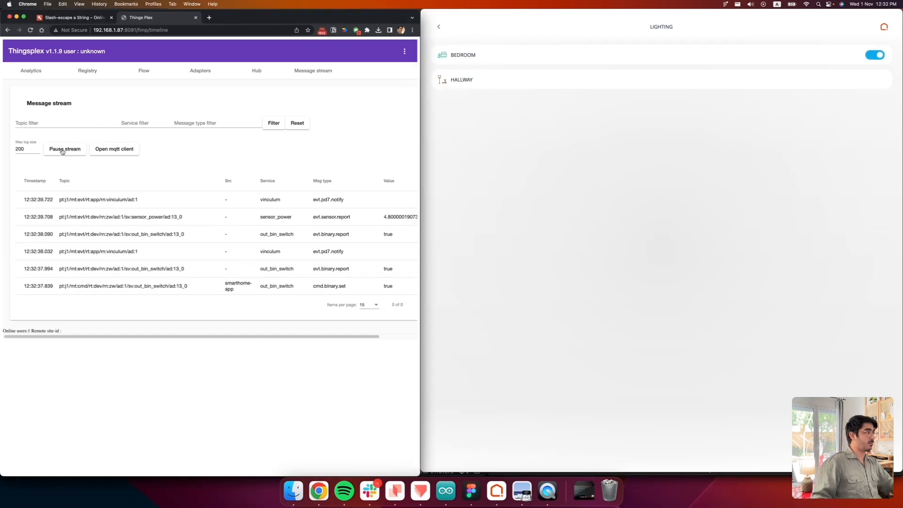
{"action": "left_click", "coordinate": [62, 150]}
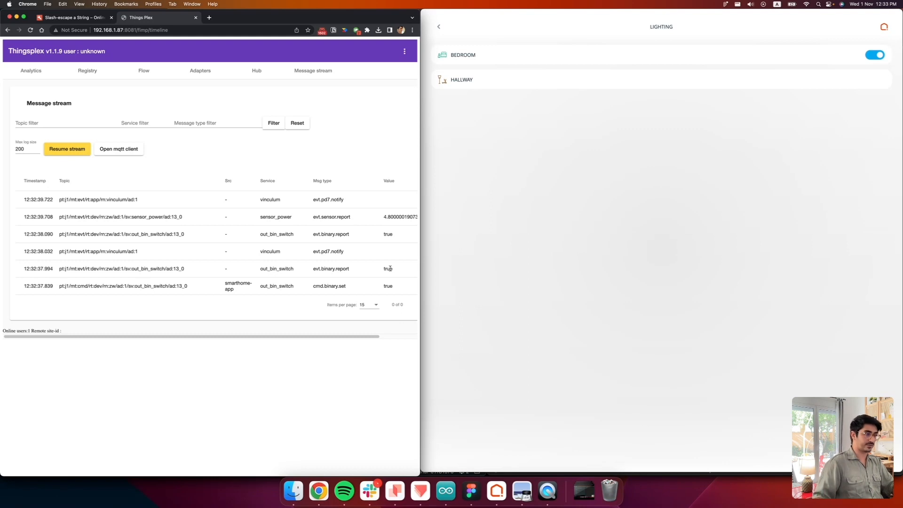
Open the earliest out_bin_switch evt.binary.report message in the stream and copy its topic
{"action": "left_click", "coordinate": [114, 269]}
{"action": "key", "text": "Escape"}
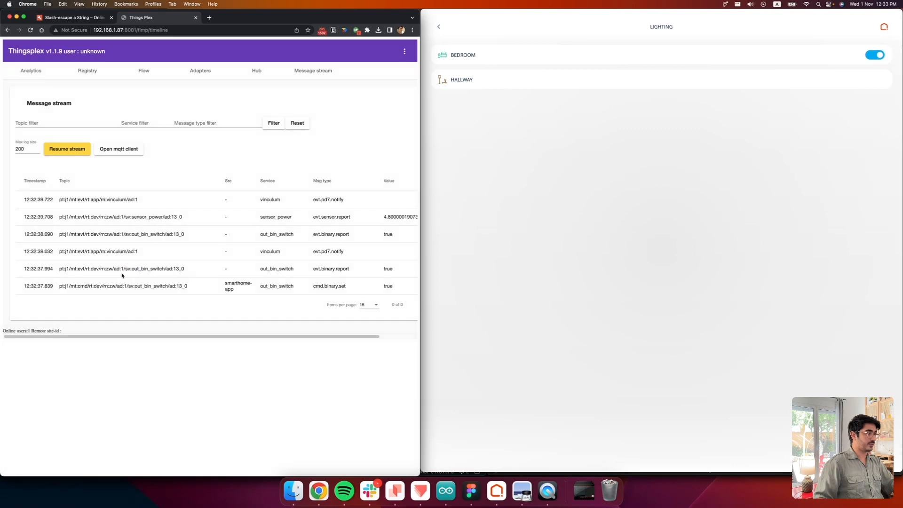
{"action": "left_click", "coordinate": [100, 269]}
{"action": "left_click_drag", "start_coordinate": [131, 210], "coordinate": [255, 210]}
{"action": "key", "text": "super+c"}
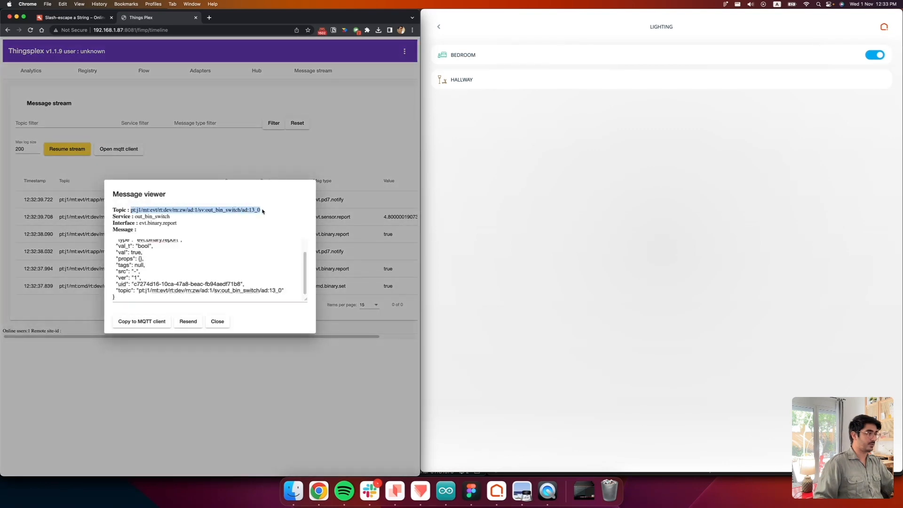
Switch to the sketch in Arduino IDE and review the lamp state topic, its STATE_LAMP nickname and the lamp power topic
{"action": "left_click", "coordinate": [446, 490]}
{"action": "scroll", "coordinate": [187, 231], "scroll_direction": "up", "scroll_amount": 20}
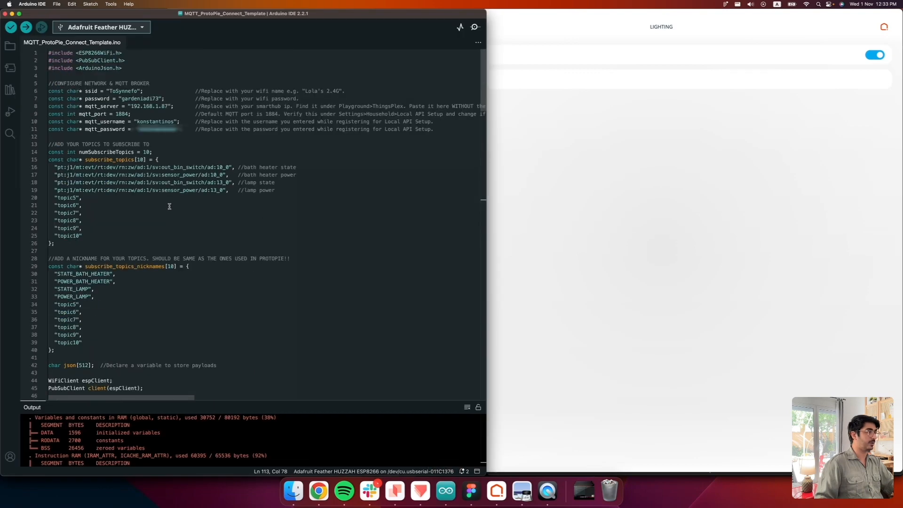
{"action": "left_click", "coordinate": [257, 183]}
{"action": "left_click", "coordinate": [223, 183]}
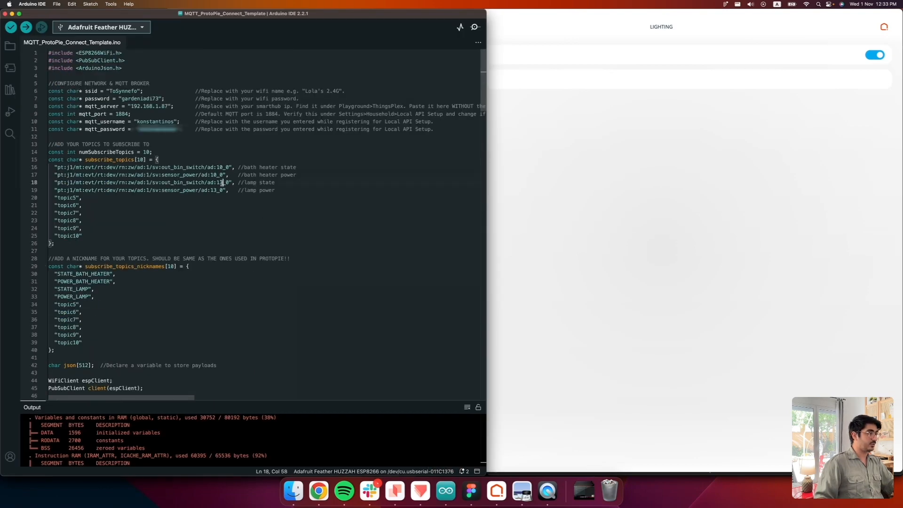
{"action": "left_click_drag", "start_coordinate": [230, 183], "coordinate": [58, 183]}
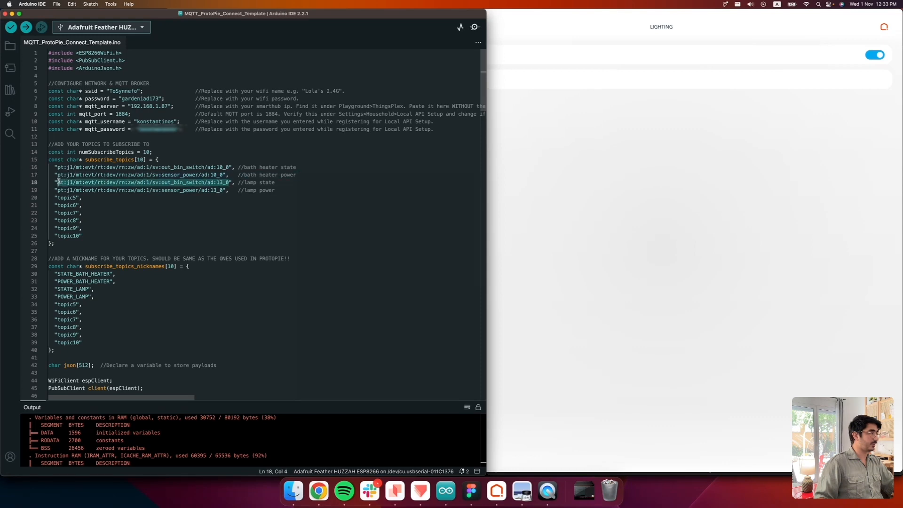
{"action": "left_click", "coordinate": [223, 183]}
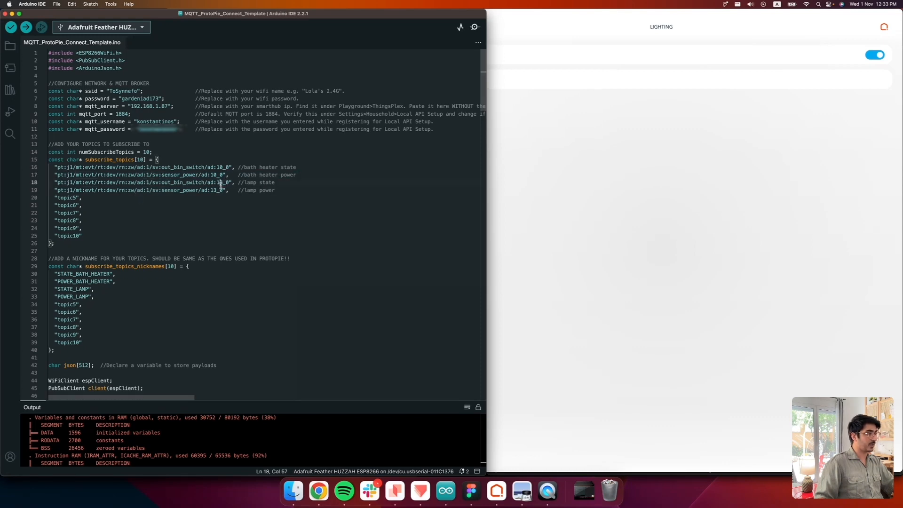
{"action": "left_click", "coordinate": [224, 183]}
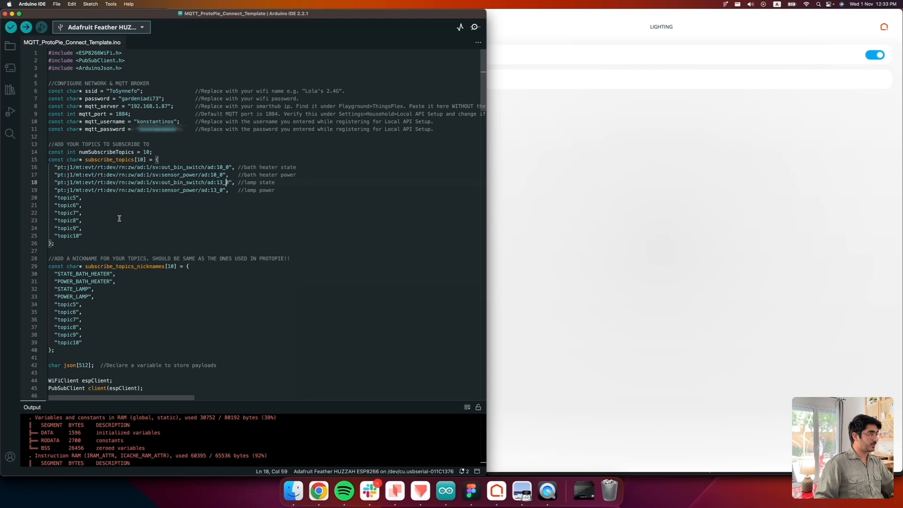
{"action": "double_click", "coordinate": [65, 289]}
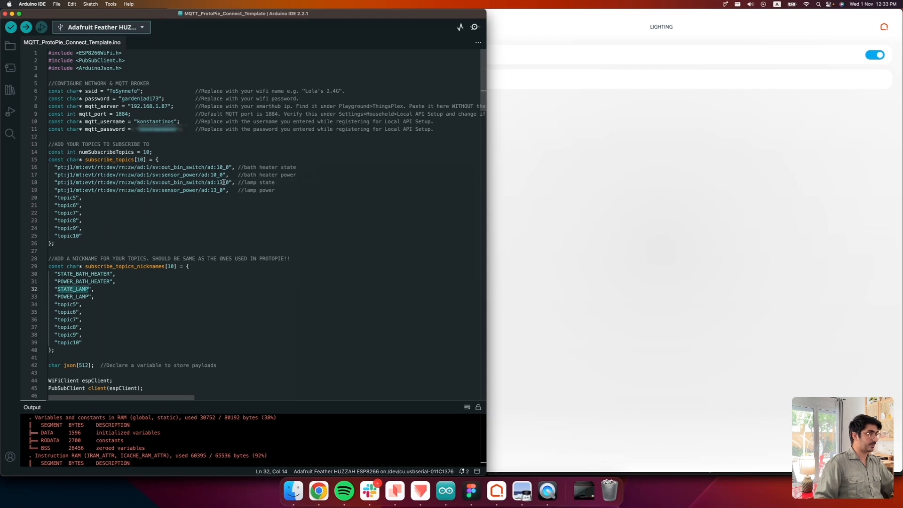
{"action": "left_click", "coordinate": [252, 190]}
{"action": "left_click", "coordinate": [187, 190]}
{"action": "left_click", "coordinate": [208, 190]}
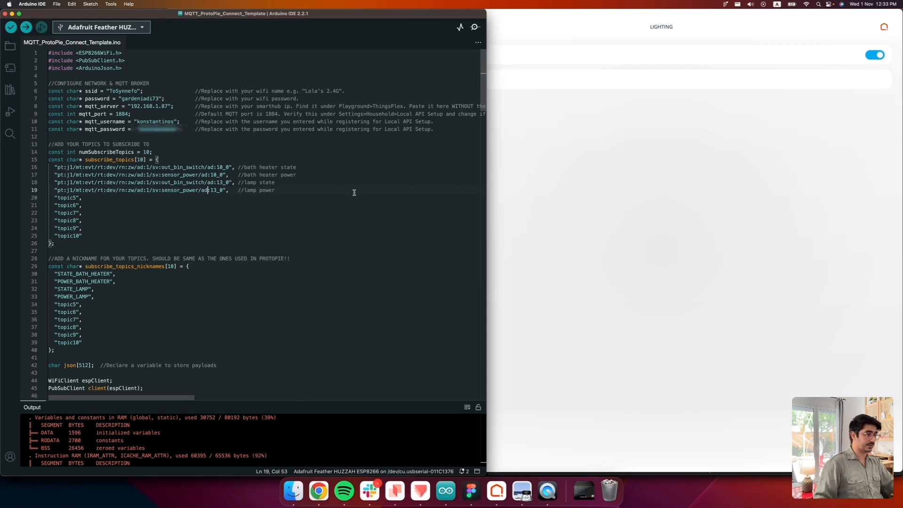
Switch to Thingsplex in Chrome and examine the value, unit and topic of the sensor_power evt.sensor.report message
{"action": "left_click", "coordinate": [318, 490]}
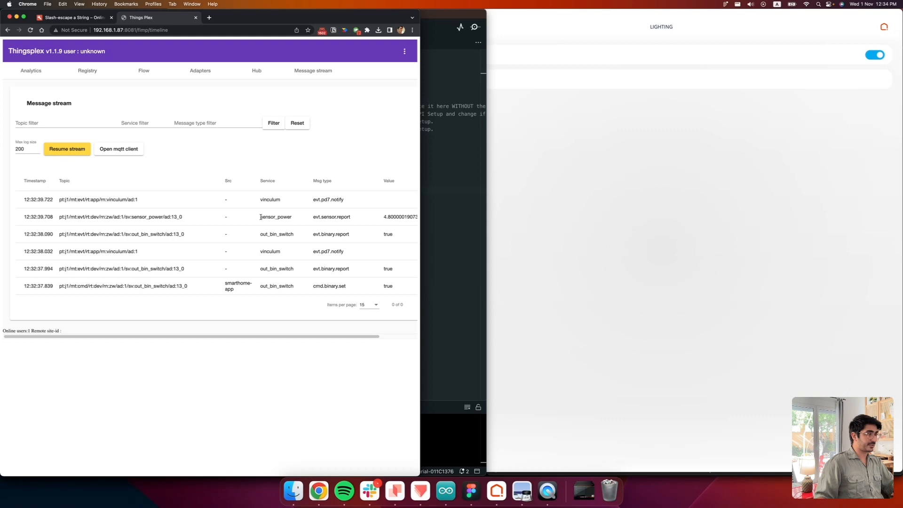
{"action": "left_click", "coordinate": [394, 215]}
{"action": "scroll", "coordinate": [181, 261], "scroll_direction": "down", "scroll_amount": 3}
{"action": "scroll", "coordinate": [152, 263], "scroll_direction": "up", "scroll_amount": 2}
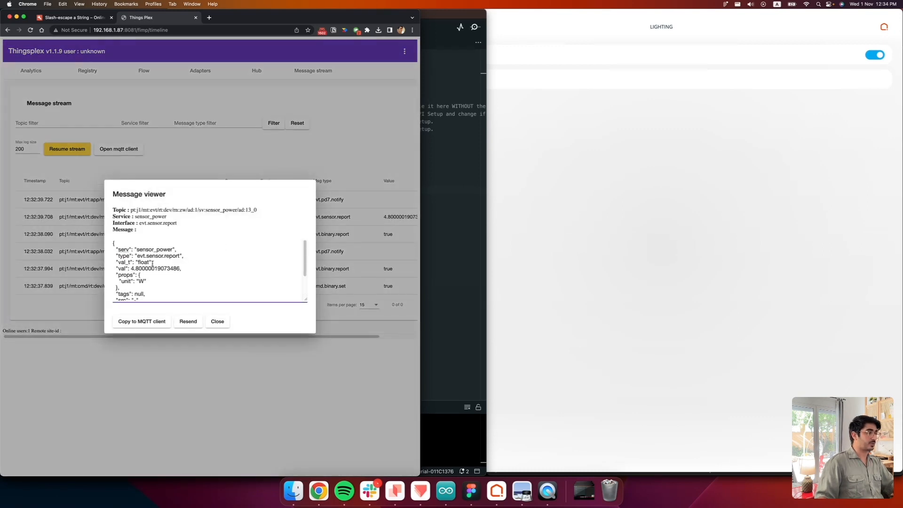
{"action": "left_click_drag", "start_coordinate": [132, 269], "coordinate": [152, 270]}
{"action": "double_click", "coordinate": [140, 281]}
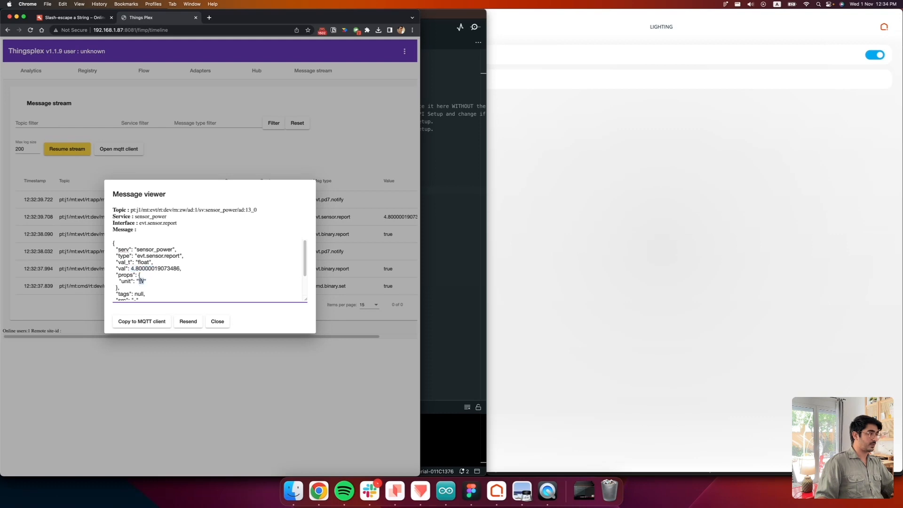
{"action": "scroll", "coordinate": [169, 263], "scroll_direction": "down", "scroll_amount": 3}
{"action": "scroll", "coordinate": [169, 263], "scroll_direction": "up", "scroll_amount": 3}
{"action": "left_click_drag", "start_coordinate": [131, 211], "coordinate": [257, 210]}
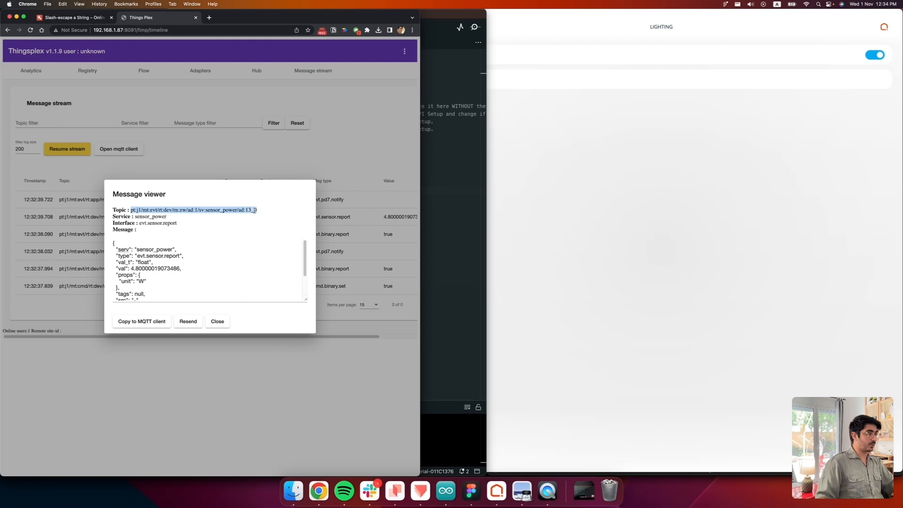
Switch to Arduino IDE and match the lamp power topic to its POWER_LAMP nickname and topic5 to its nickname slot
{"action": "left_click", "coordinate": [446, 490]}
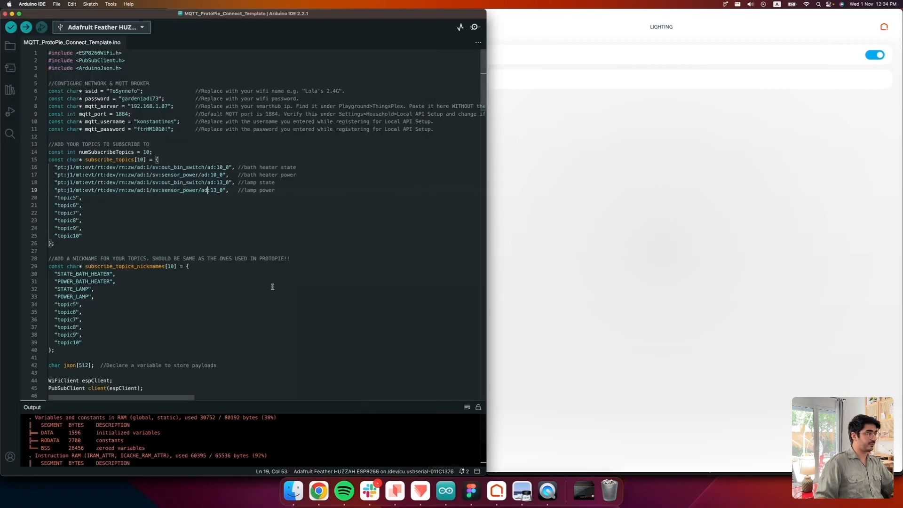
{"action": "left_click_drag", "start_coordinate": [223, 191], "coordinate": [57, 191]}
{"action": "double_click", "coordinate": [88, 296]}
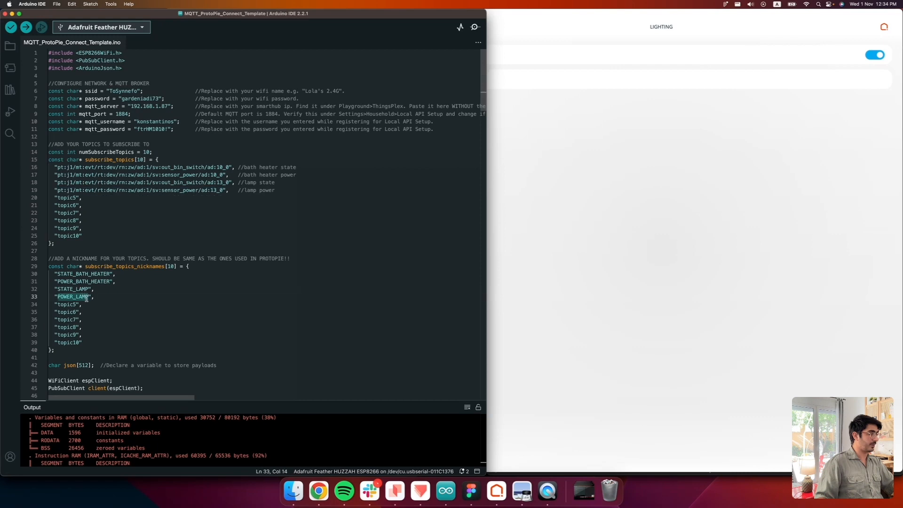
{"action": "left_click", "coordinate": [111, 318]}
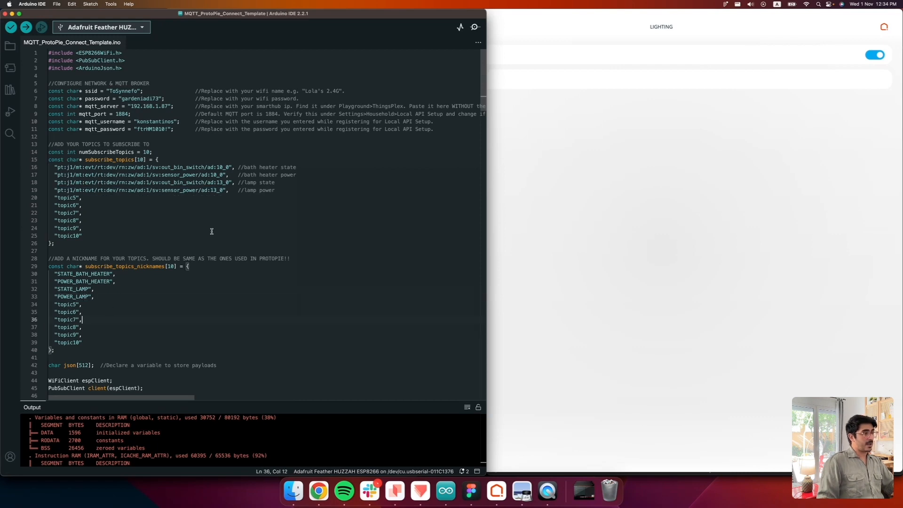
{"action": "scroll", "coordinate": [212, 233], "scroll_direction": "down", "scroll_amount": 3}
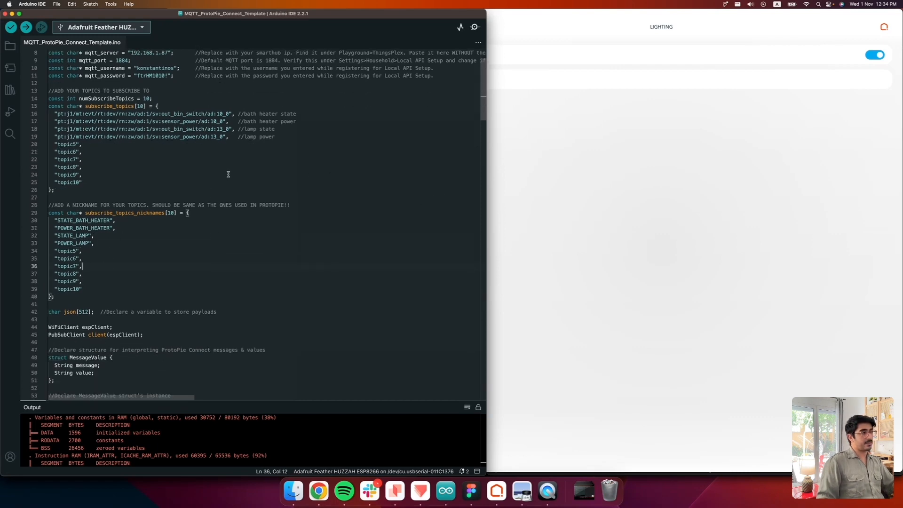
{"action": "double_click", "coordinate": [67, 144]}
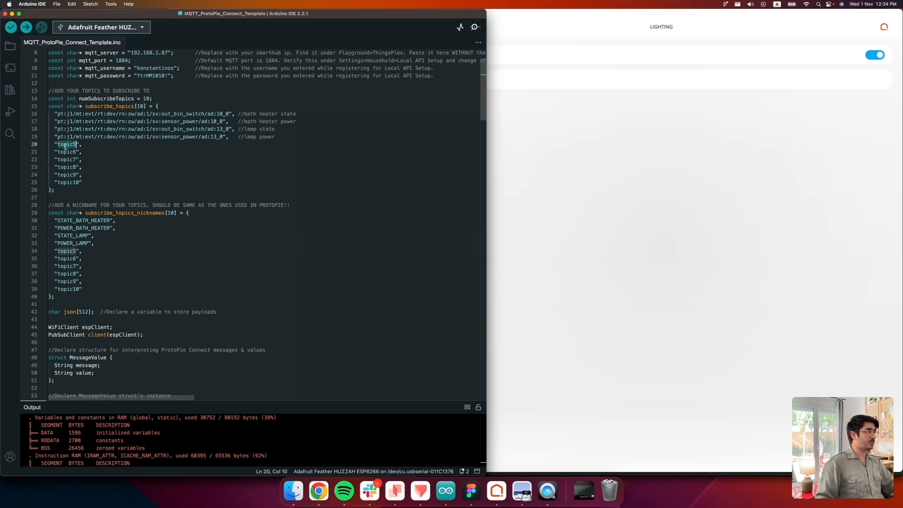
{"action": "double_click", "coordinate": [65, 250]}
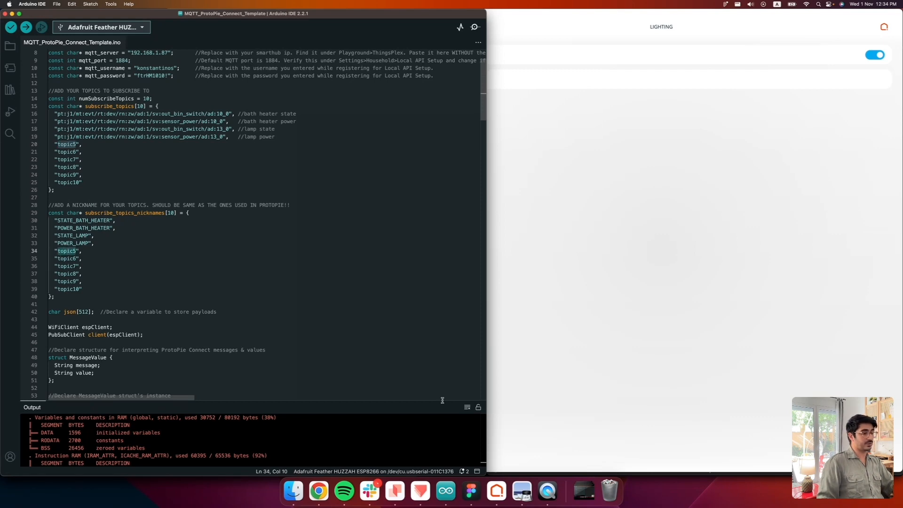
Switch to ProtoPie and open the first recent pie, MQTT Experiment Arduino_v2, with its scene enlarged on the canvas
{"action": "left_click", "coordinate": [420, 491]}
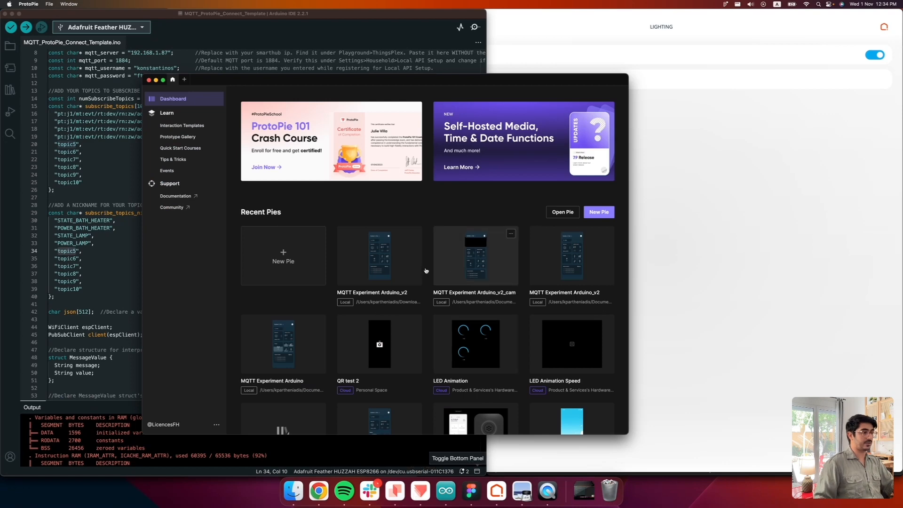
{"action": "double_click", "coordinate": [365, 260]}
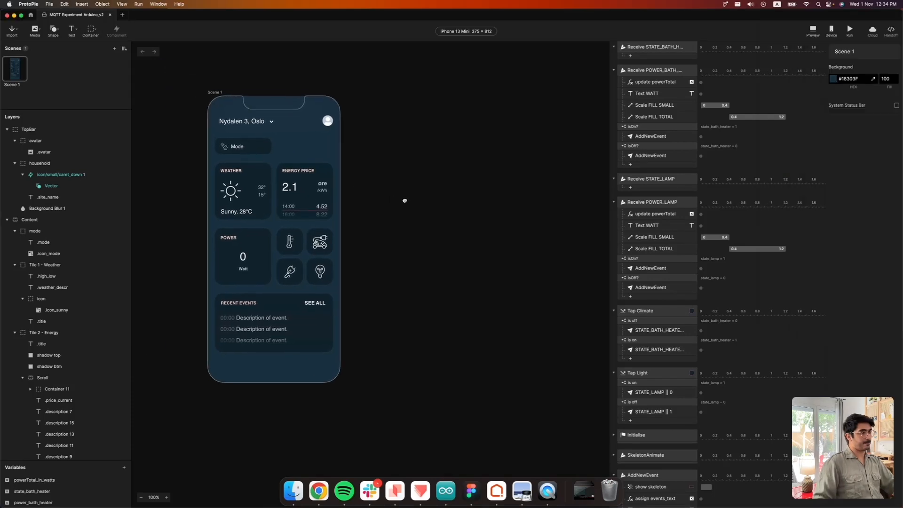
{"action": "left_click_drag", "start_coordinate": [405, 201], "coordinate": [466, 216]}
{"action": "scroll", "coordinate": [412, 203], "scroll_direction": "up", "scroll_amount": 5}
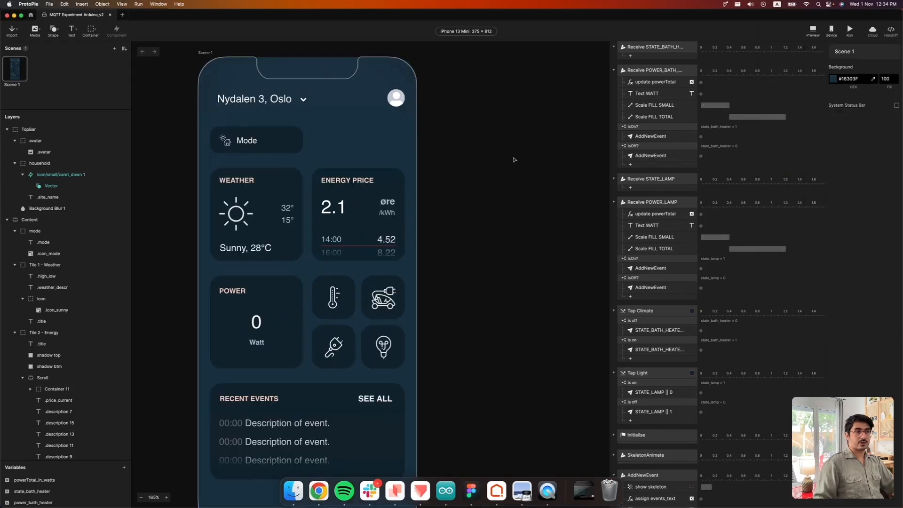
Select the Receive STATE_BATH_HEATER trigger, widen the trigger column and check the trigger's channel and message
{"action": "left_click", "coordinate": [665, 48]}
{"action": "left_click_drag", "start_coordinate": [698, 56], "coordinate": [771, 51]}
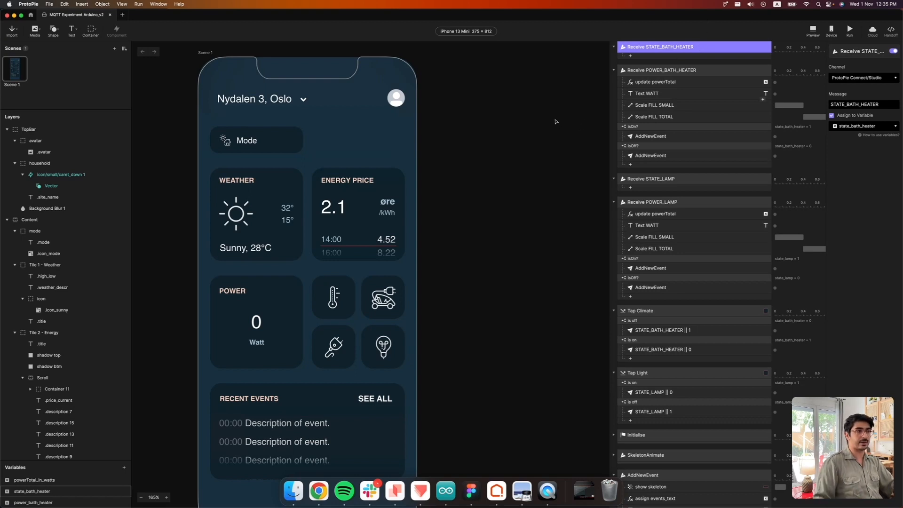
{"action": "left_click_drag", "start_coordinate": [532, 124], "coordinate": [563, 132]}
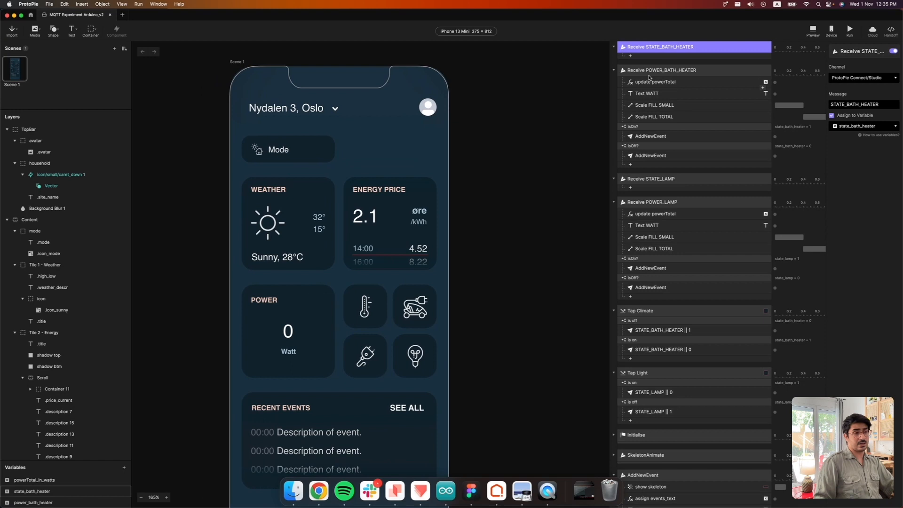
{"action": "left_click", "coordinate": [865, 78]}
{"action": "left_click", "coordinate": [859, 78]}
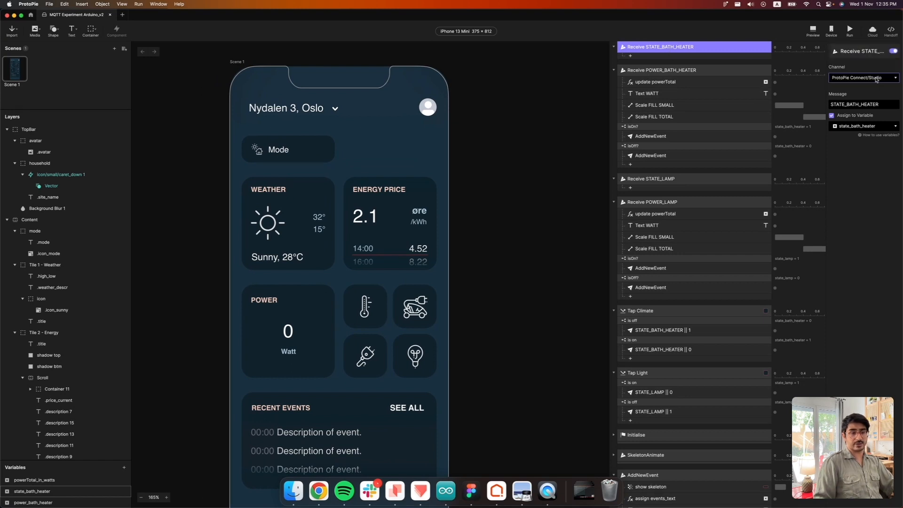
{"action": "left_click", "coordinate": [843, 105]}
{"action": "double_click", "coordinate": [851, 105]}
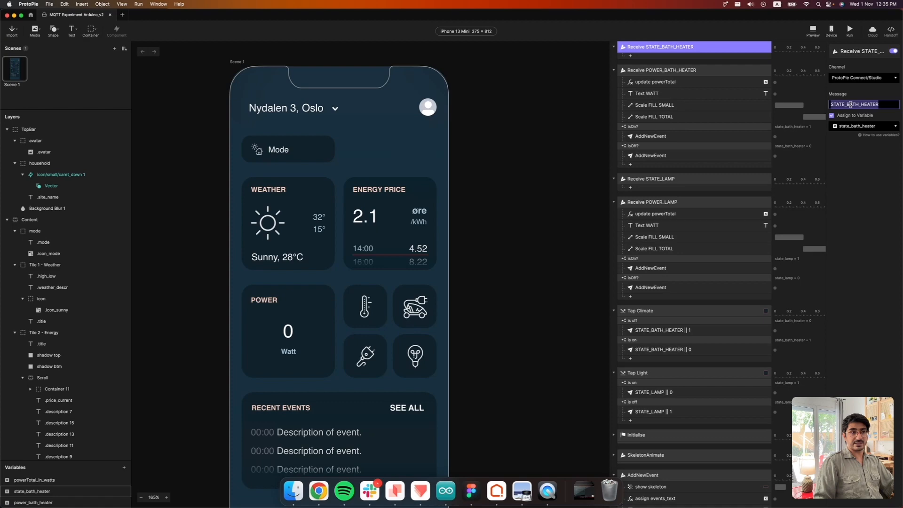
Switch to Arduino IDE to compare the trigger's message with the STATE_BATH_HEATER nickname, and return to ProtoPie
{"action": "key", "text": "super+Tab"}
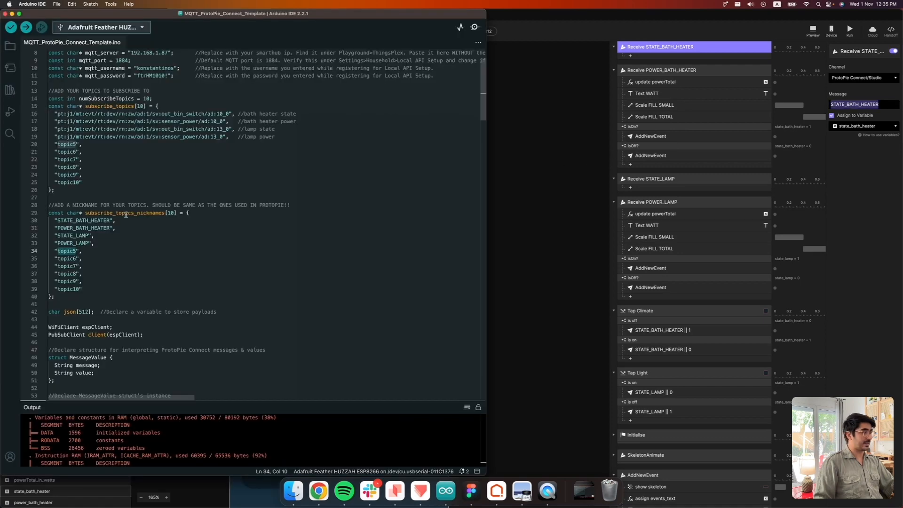
{"action": "left_click", "coordinate": [73, 222]}
{"action": "double_click", "coordinate": [73, 221]}
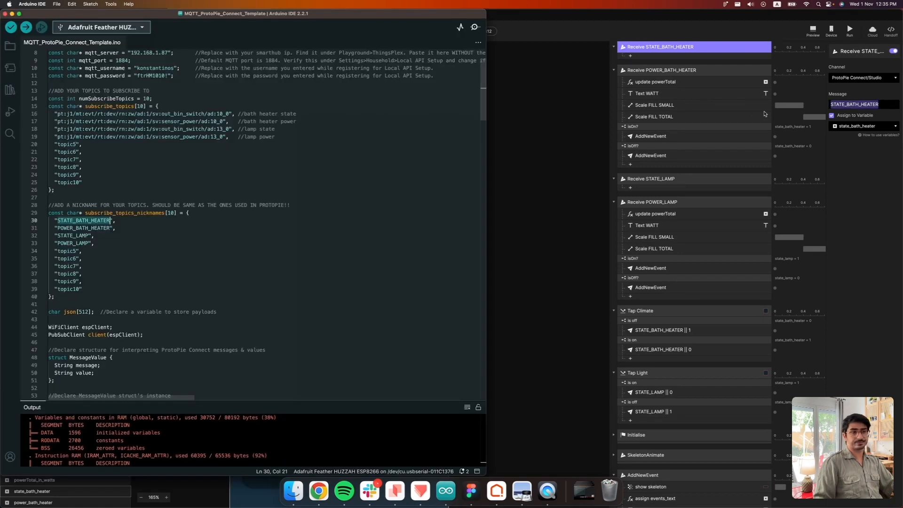
{"action": "left_click", "coordinate": [860, 151]}
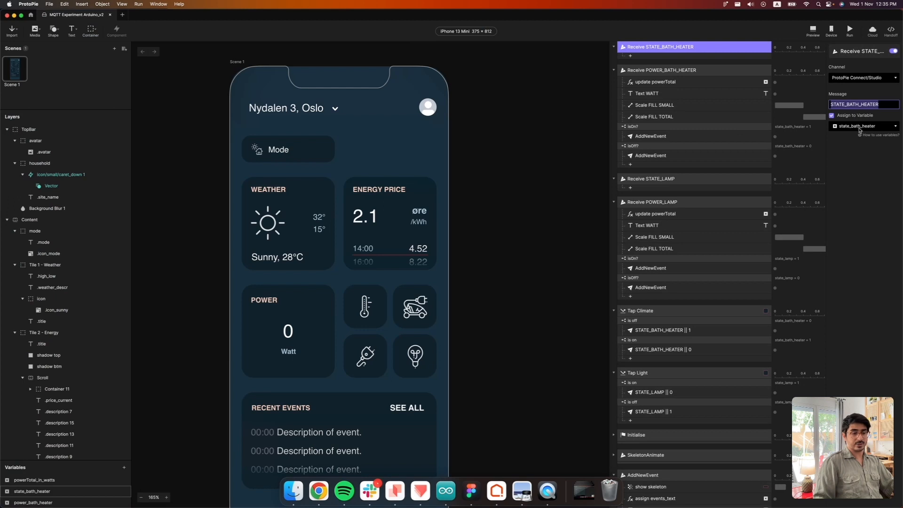
Examine the Receive POWER_BATH_HEATER trigger and its update powerTotal, Text WATT and Scale FILL responses
{"action": "left_click", "coordinate": [674, 70]}
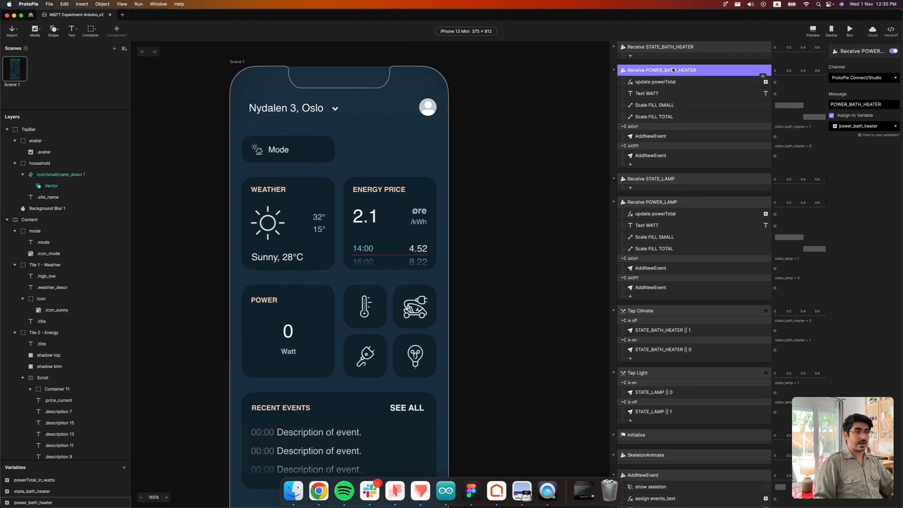
{"action": "left_click", "coordinate": [678, 49]}
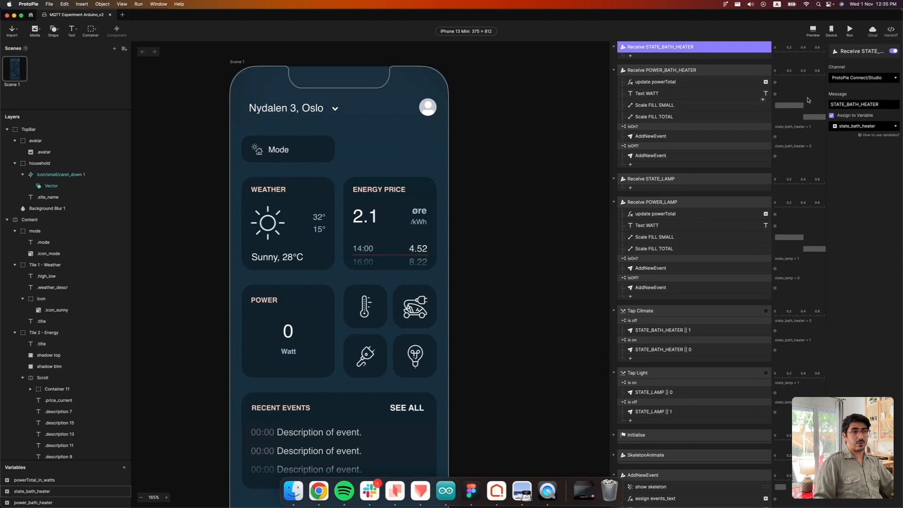
{"action": "left_click", "coordinate": [663, 72]}
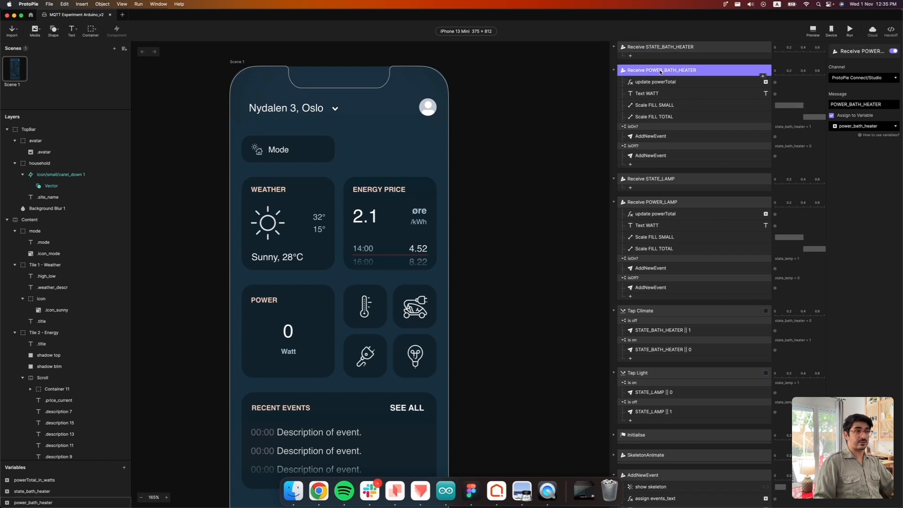
{"action": "left_click", "coordinate": [646, 92]}
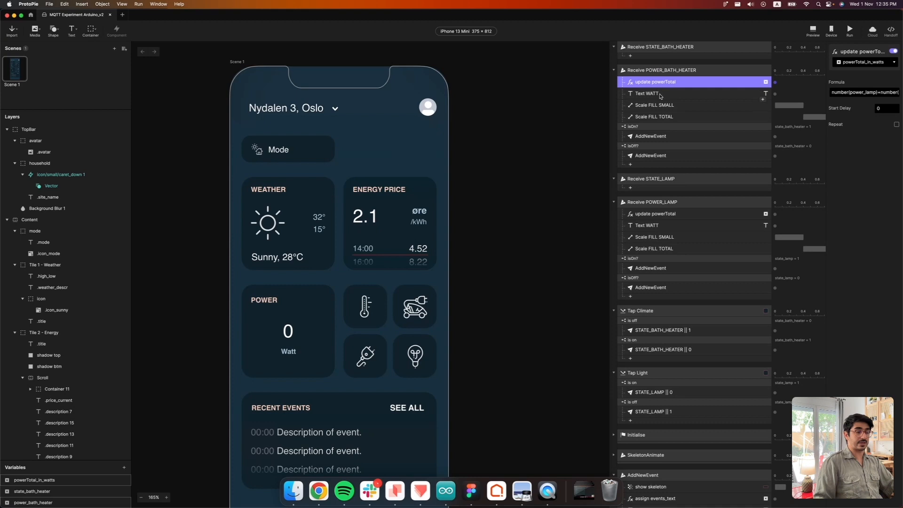
{"action": "left_click", "coordinate": [663, 105]}
{"action": "left_click", "coordinate": [663, 116]}
{"action": "left_click", "coordinate": [658, 85]}
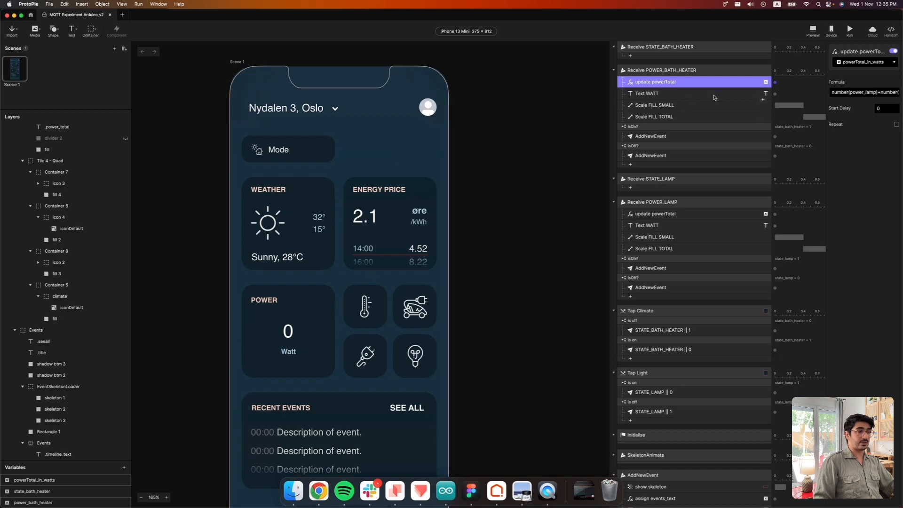
Check the Text WATT, Scale FILL SMALL and Scale FILL TOTAL responses and the isOn? condition of the Receive POWER_BATH_HEATER trigger
{"action": "left_click", "coordinate": [660, 95]}
{"action": "left_click", "coordinate": [667, 106]}
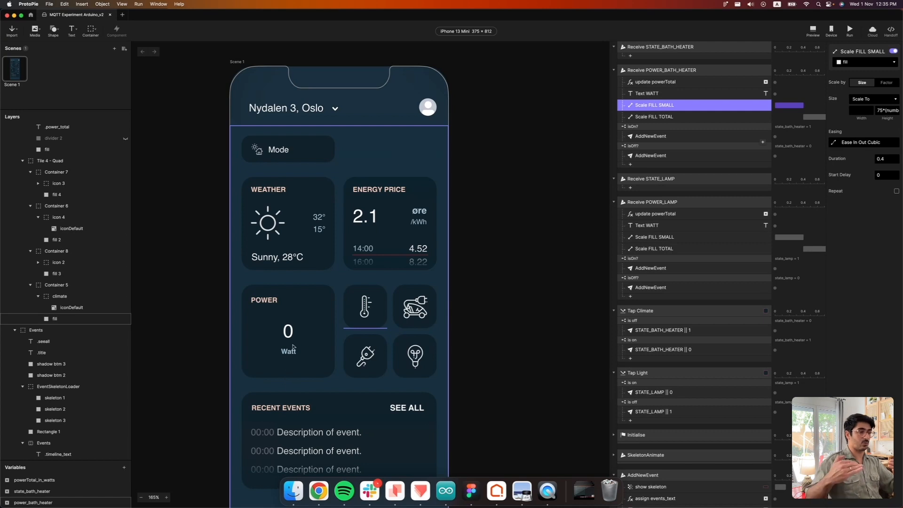
{"action": "left_click", "coordinate": [672, 117]}
{"action": "left_click", "coordinate": [670, 137]}
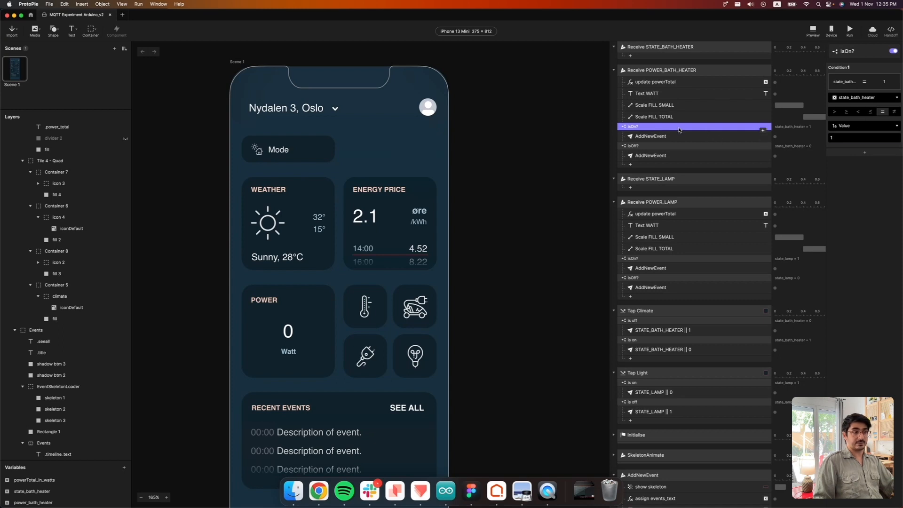
Inspect the values sent by the AddNewEvent responses under the bath heater's isOn? and isOff? conditions
{"action": "left_click", "coordinate": [682, 136]}
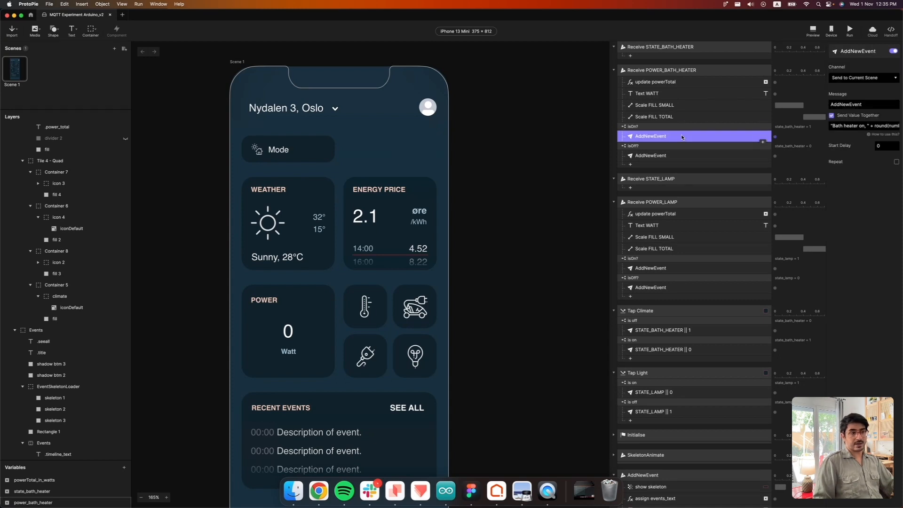
{"action": "left_click_drag", "start_coordinate": [831, 126], "coordinate": [893, 128]}
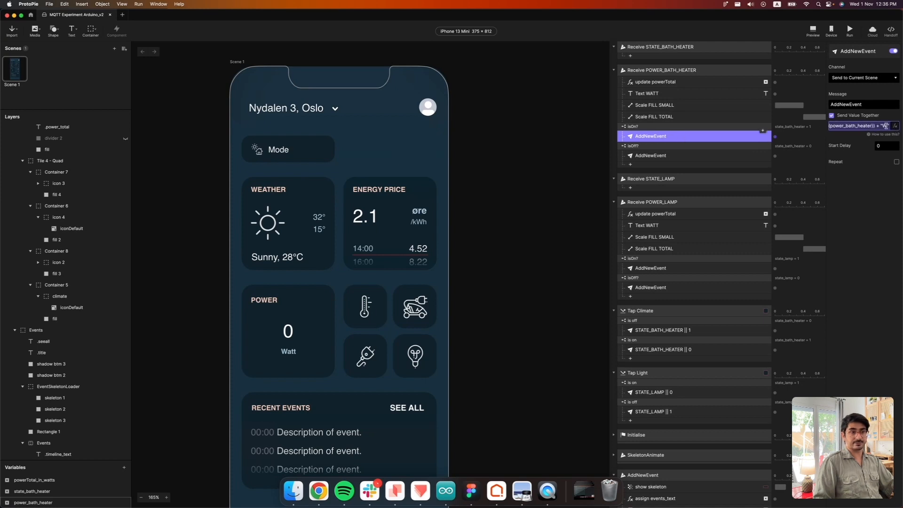
{"action": "left_click", "coordinate": [647, 156]}
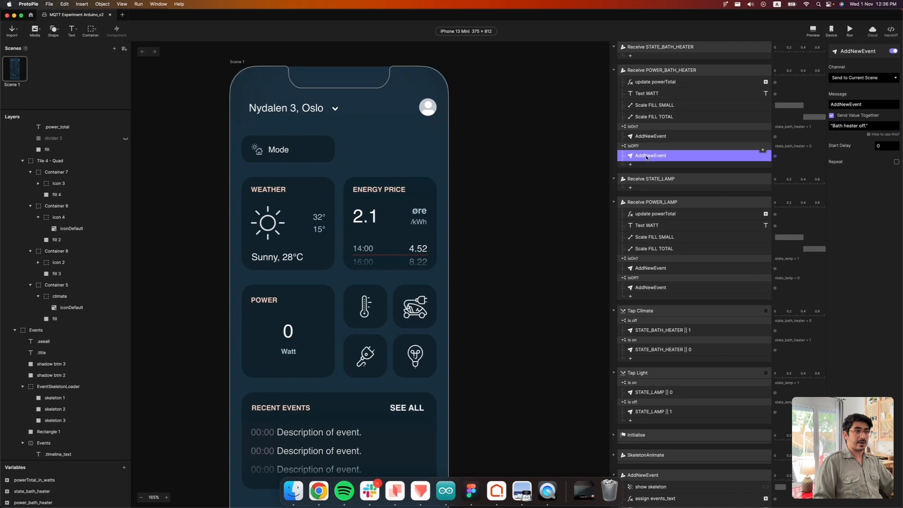
{"action": "left_click", "coordinate": [851, 125]}
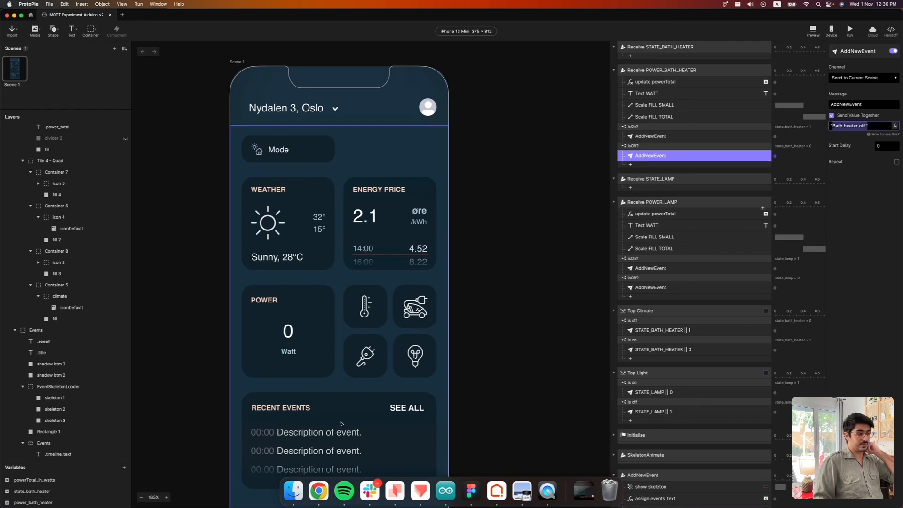
{"action": "left_click", "coordinate": [853, 126]}
Check the AddNewEvent receive trigger and its show skeleton response
{"action": "scroll", "coordinate": [665, 343], "scroll_direction": "down", "scroll_amount": 1}
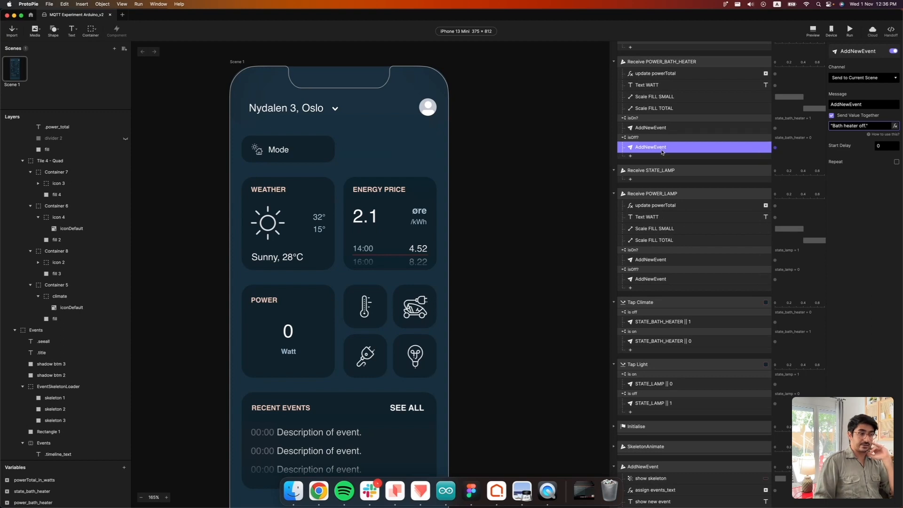
{"action": "scroll", "coordinate": [662, 369], "scroll_direction": "down", "scroll_amount": 4}
{"action": "left_click", "coordinate": [662, 381]}
{"action": "scroll", "coordinate": [645, 371], "scroll_direction": "down", "scroll_amount": 2}
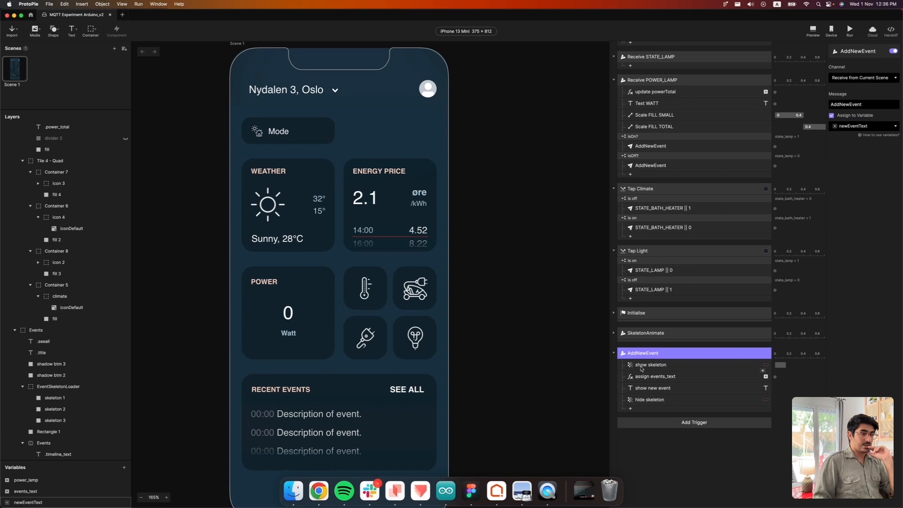
{"action": "left_click", "coordinate": [641, 366]}
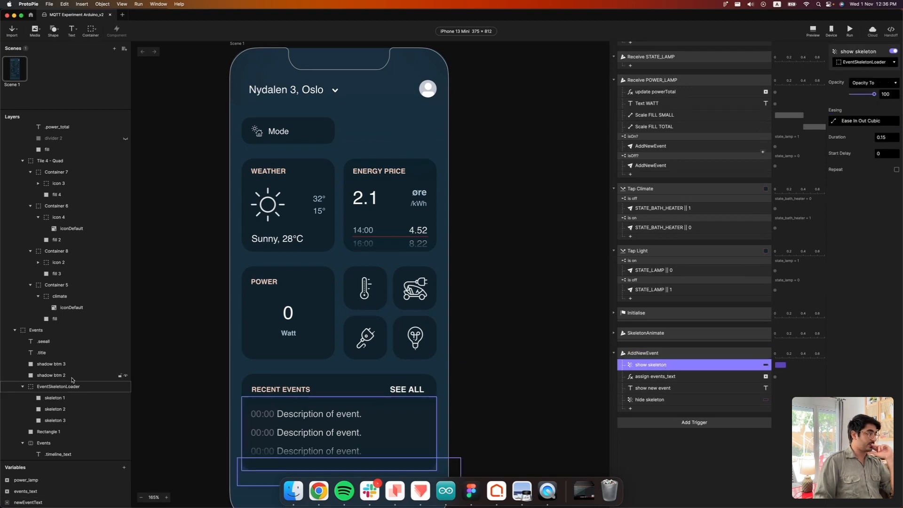
Preview the EventSkeletonLoader layer at 100 opacity and restore its opacity to 0
{"action": "left_click", "coordinate": [58, 387]}
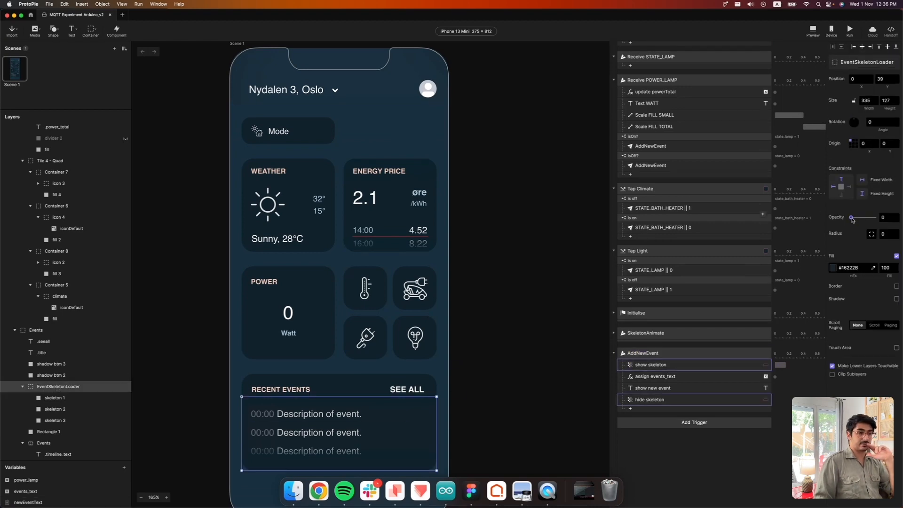
{"action": "left_click_drag", "start_coordinate": [852, 220], "coordinate": [897, 220]}
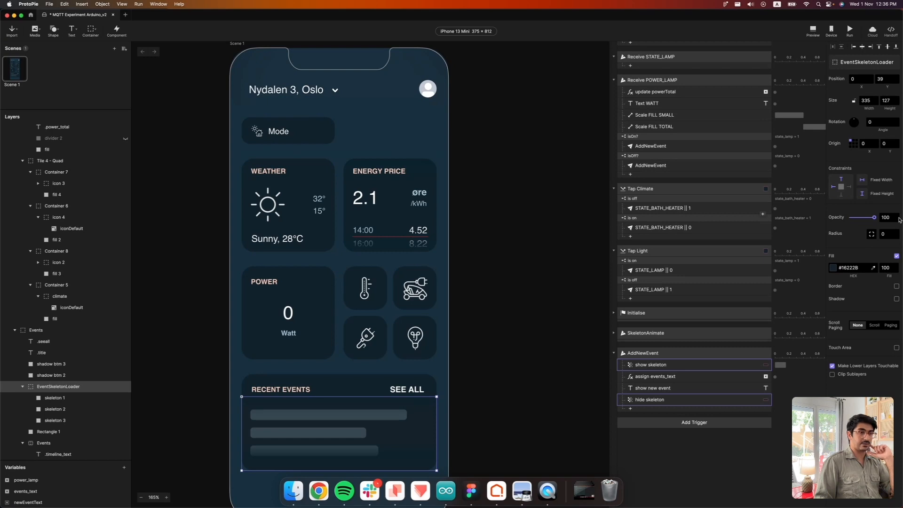
{"action": "left_click_drag", "start_coordinate": [892, 219], "coordinate": [849, 221]}
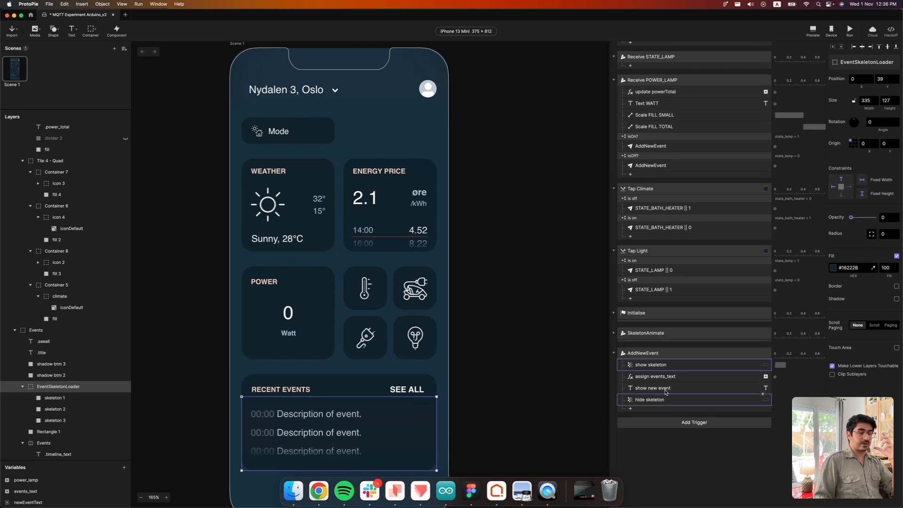
Check the show new event and hide skeleton responses of the AddNewEvent trigger, and clear the selection
{"action": "left_click", "coordinate": [666, 390]}
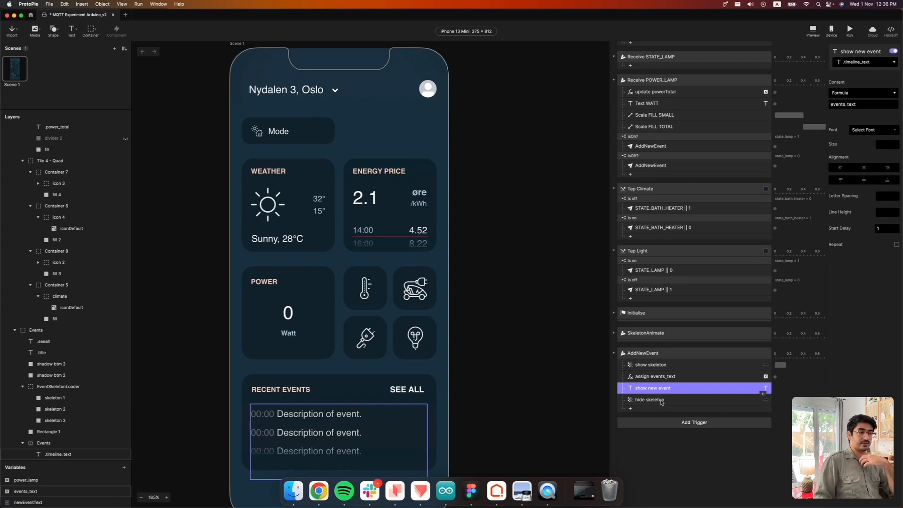
{"action": "left_click", "coordinate": [662, 402]}
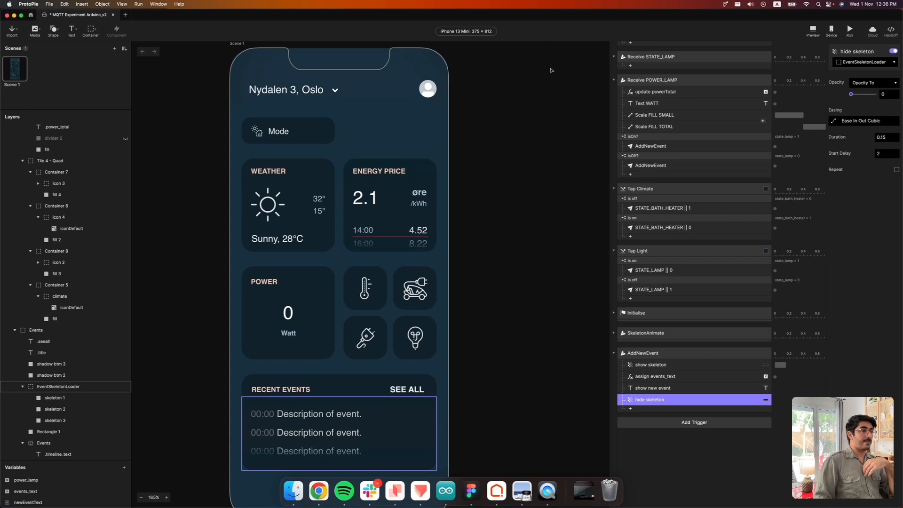
{"action": "left_click", "coordinate": [551, 70]}
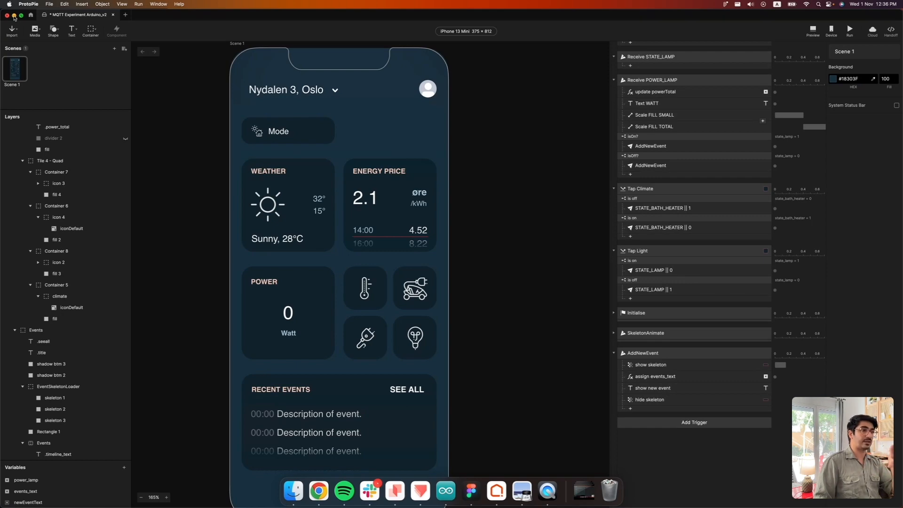
Minimize ProtoPie, return to Arduino IDE and highlight the occurrences of subscribe_topics_nicknames in the sketch
{"action": "left_click", "coordinate": [14, 16]}
{"action": "left_click", "coordinate": [108, 229]}
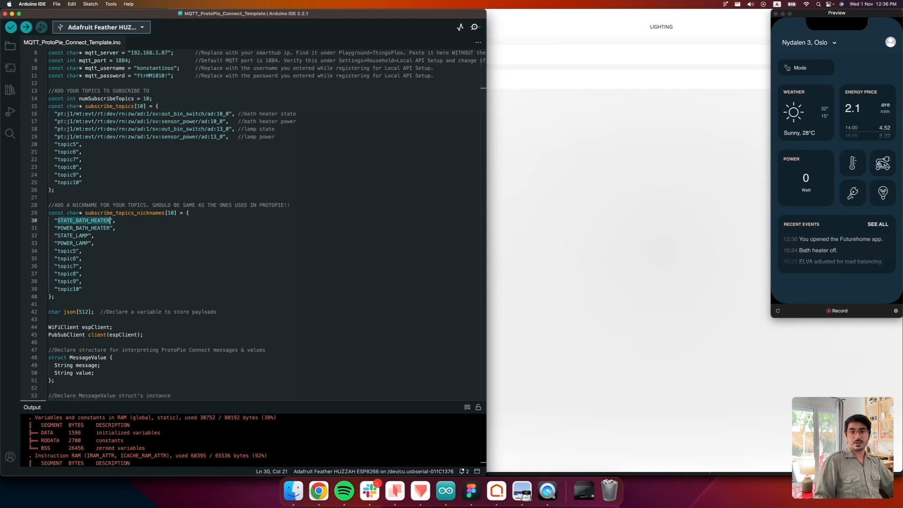
{"action": "key", "text": "Down"}
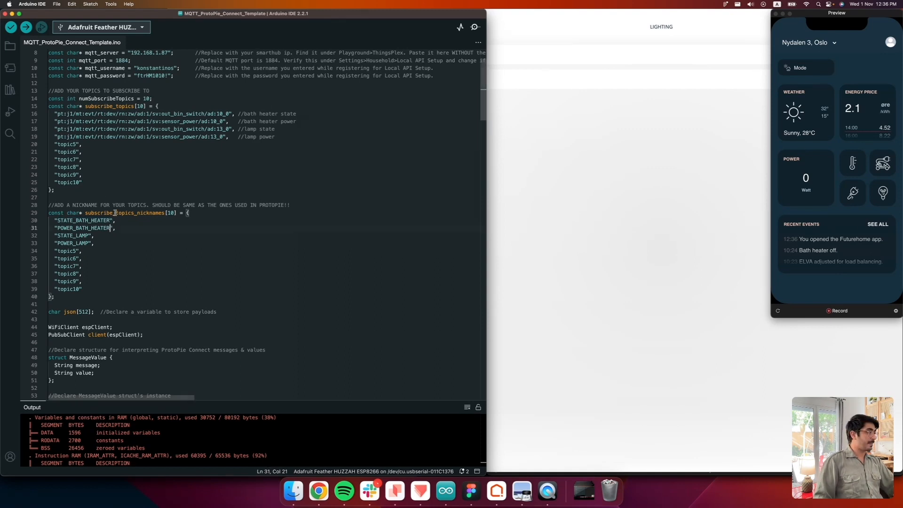
{"action": "scroll", "coordinate": [135, 192], "scroll_direction": "down", "scroll_amount": 10}
{"action": "scroll", "coordinate": [146, 178], "scroll_direction": "down", "scroll_amount": 2}
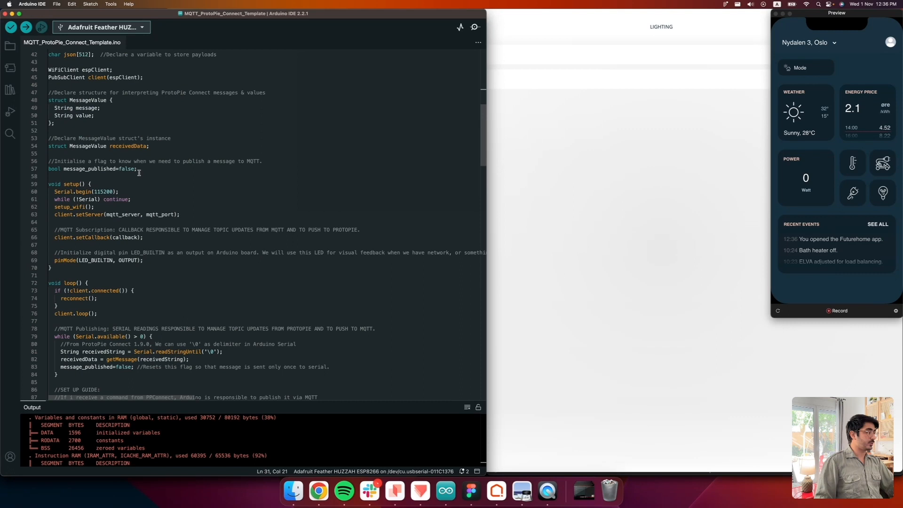
{"action": "scroll", "coordinate": [160, 144], "scroll_direction": "up", "scroll_amount": 7}
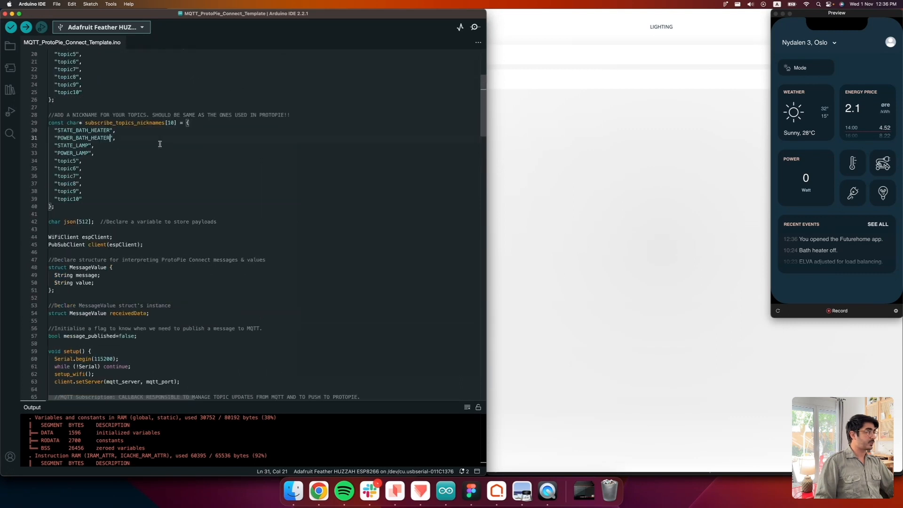
{"action": "double_click", "coordinate": [131, 123]}
Examine how the callback function uses the topic nicknames and its payload parameter
{"action": "scroll", "coordinate": [132, 148], "scroll_direction": "down", "scroll_amount": 1}
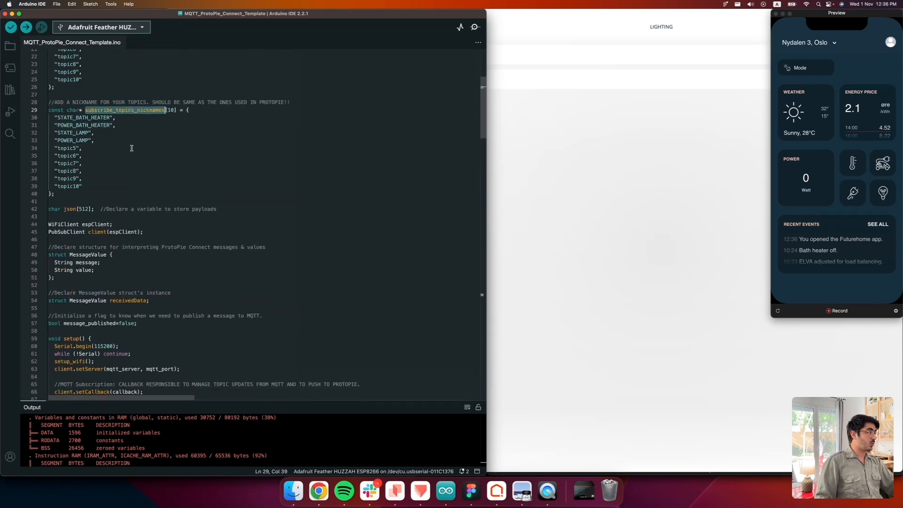
{"action": "scroll", "coordinate": [132, 148], "scroll_direction": "down", "scroll_amount": 2}
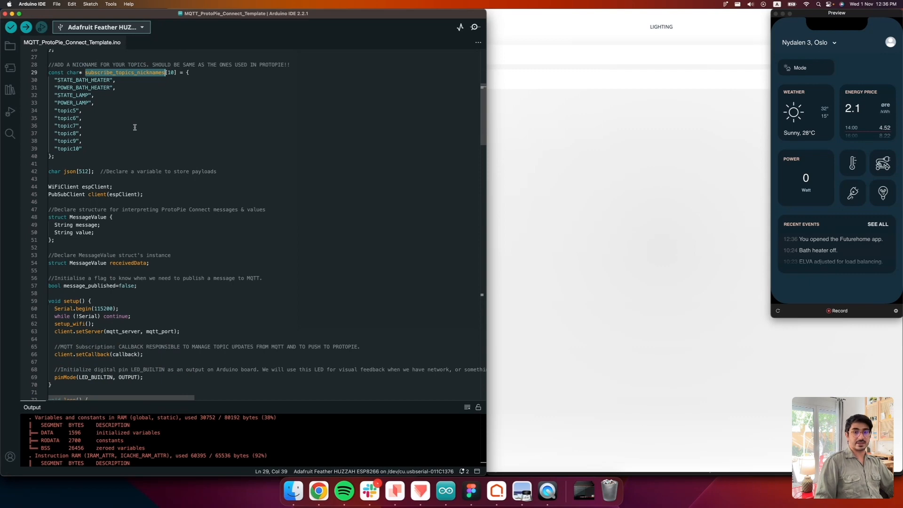
{"action": "scroll", "coordinate": [127, 200], "scroll_direction": "down", "scroll_amount": 3}
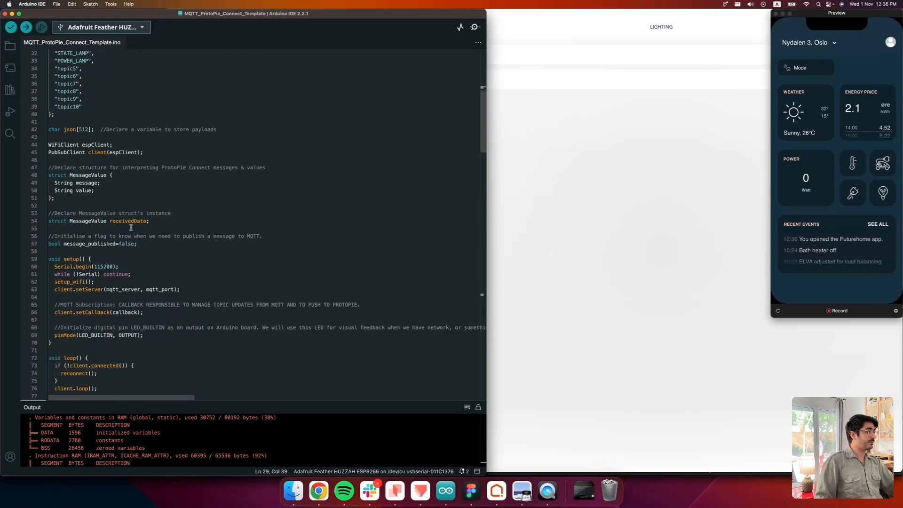
{"action": "mouse_move", "coordinate": [133, 221]}
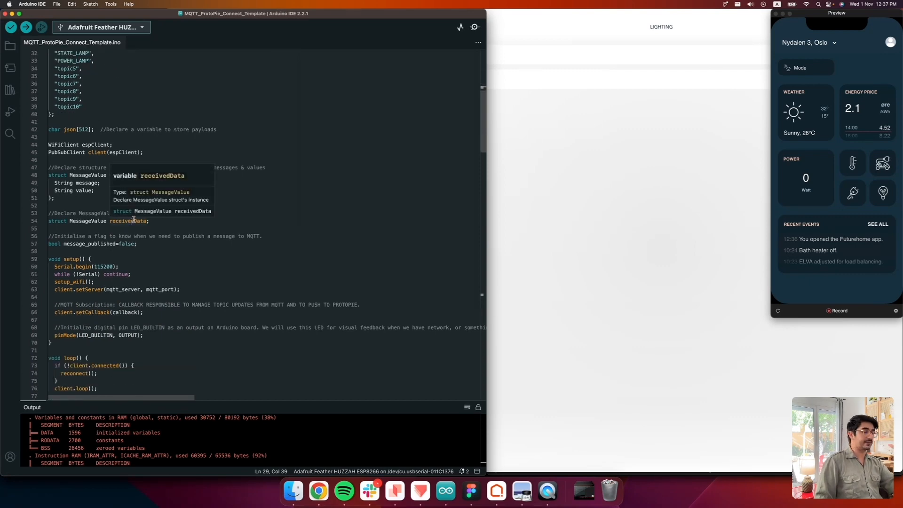
{"action": "scroll", "coordinate": [134, 221], "scroll_direction": "down", "scroll_amount": 15}
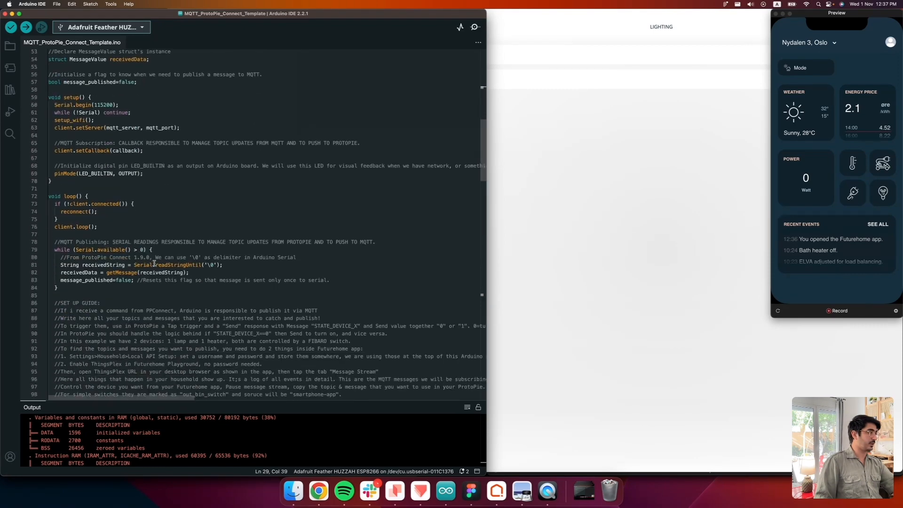
{"action": "scroll", "coordinate": [192, 232], "scroll_direction": "down", "scroll_amount": 9}
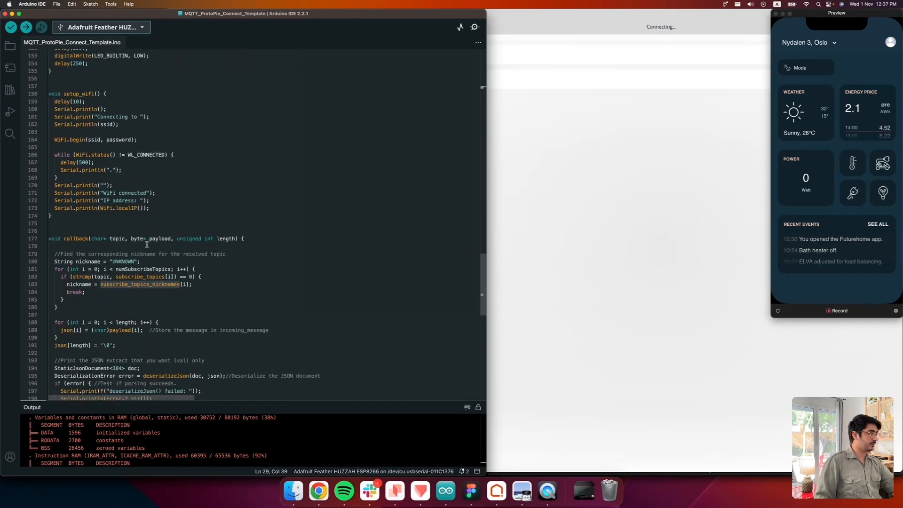
{"action": "double_click", "coordinate": [75, 240]}
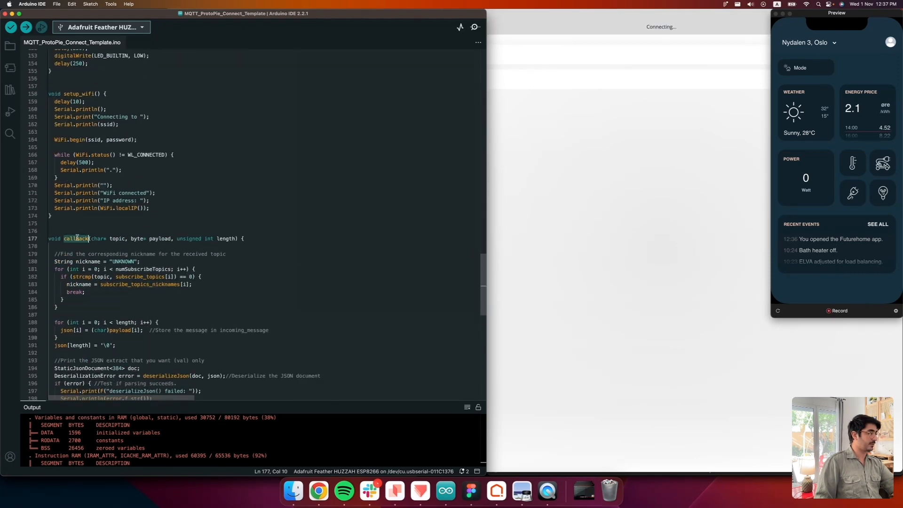
{"action": "double_click", "coordinate": [162, 239]}
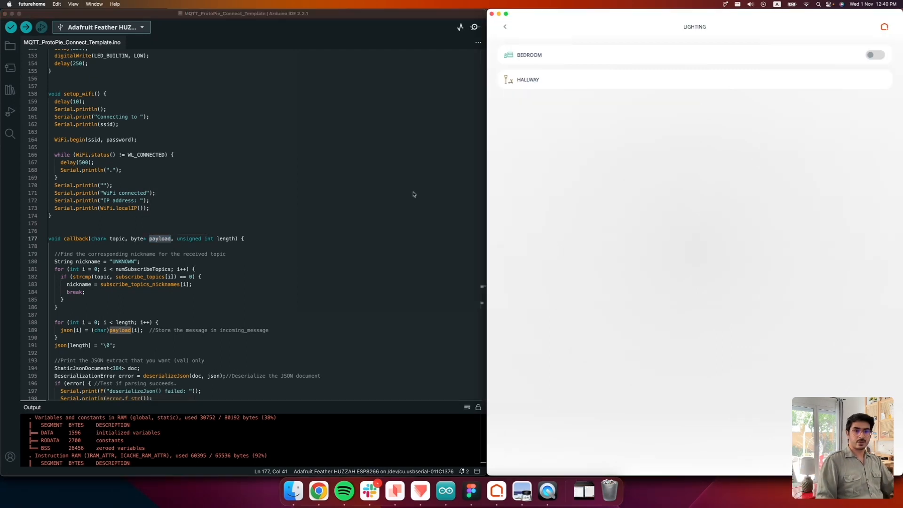
Upload the MQTT_ProtoPie_Connect_Template sketch to the Adafruit Feather HUZZAH board and enlarge the output area to follow its progress
{"action": "left_click", "coordinate": [194, 141]}
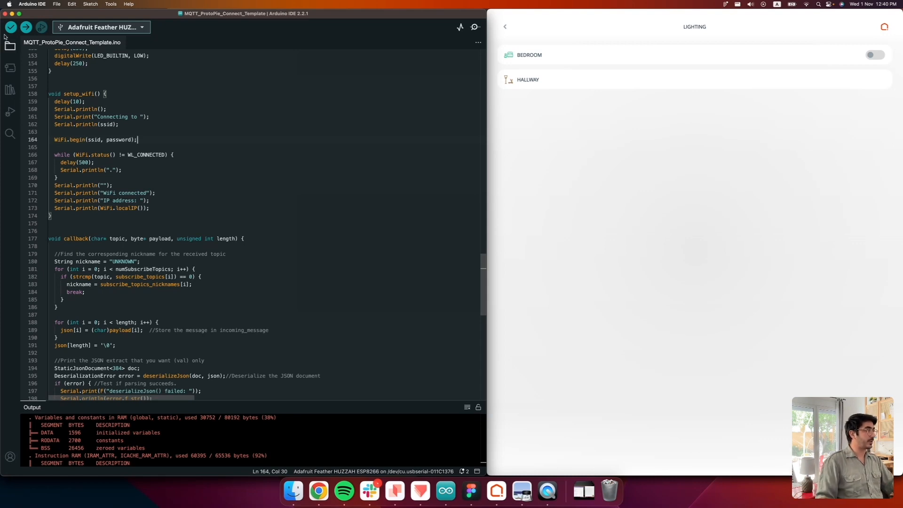
{"action": "left_click", "coordinate": [26, 27]}
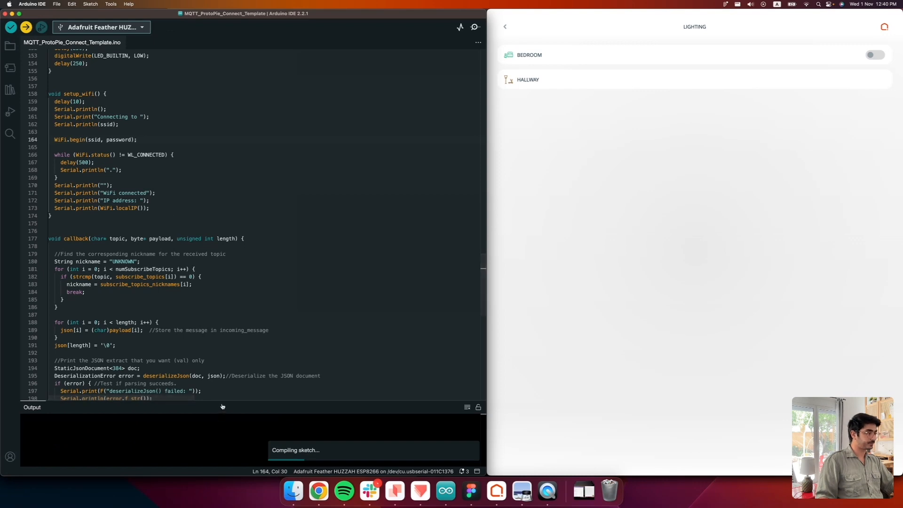
{"action": "left_click_drag", "start_coordinate": [223, 402], "coordinate": [226, 368]}
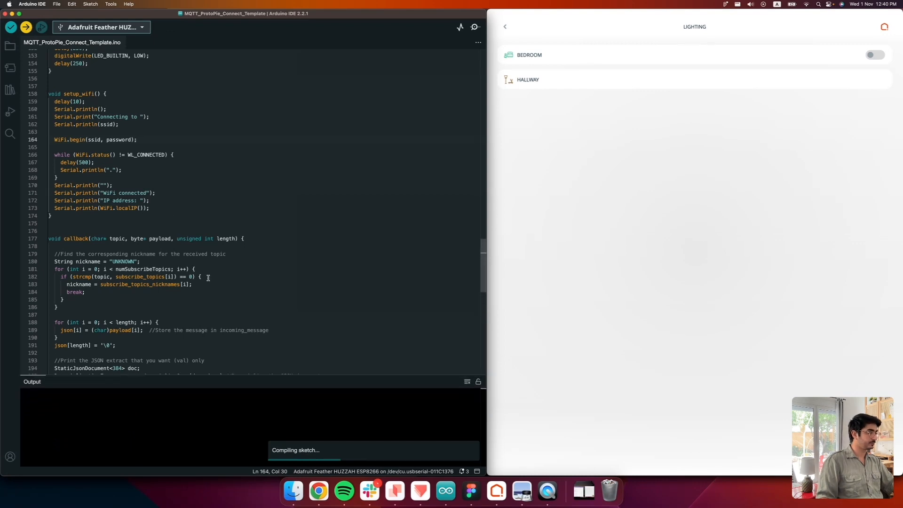
{"action": "scroll", "coordinate": [212, 272], "scroll_direction": "down", "scroll_amount": 6}
{"action": "scroll", "coordinate": [211, 272], "scroll_direction": "down", "scroll_amount": 10}
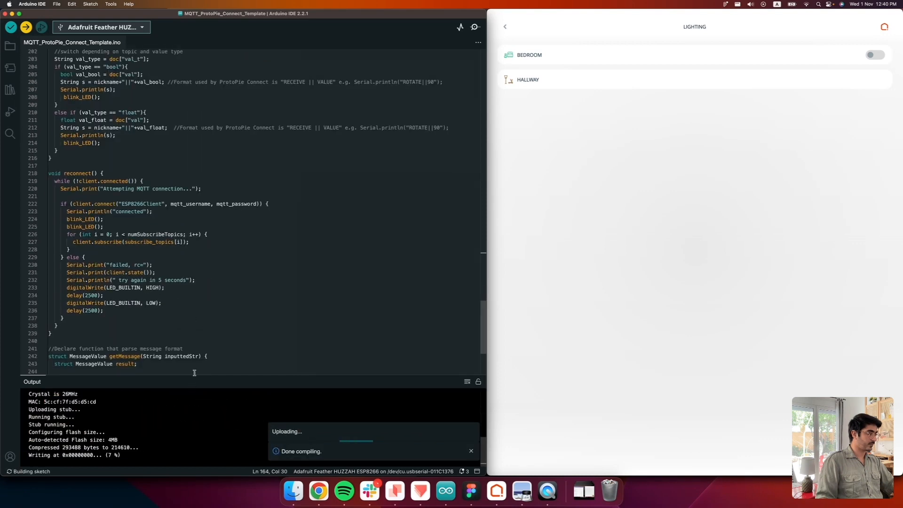
{"action": "left_click_drag", "start_coordinate": [193, 375], "coordinate": [205, 288]}
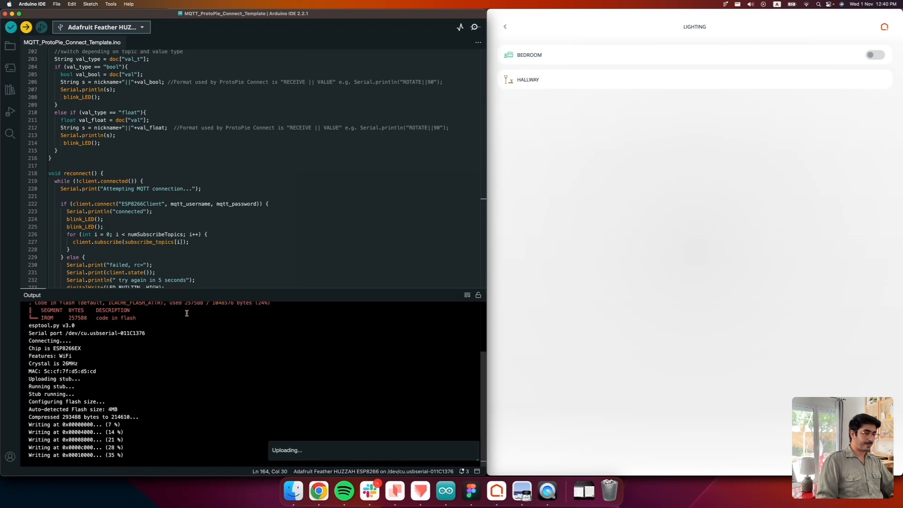
Switch to ProtoPie Connect and look at the connection options for the MQTT Experiment Arduino pie
{"action": "left_click", "coordinate": [394, 490]}
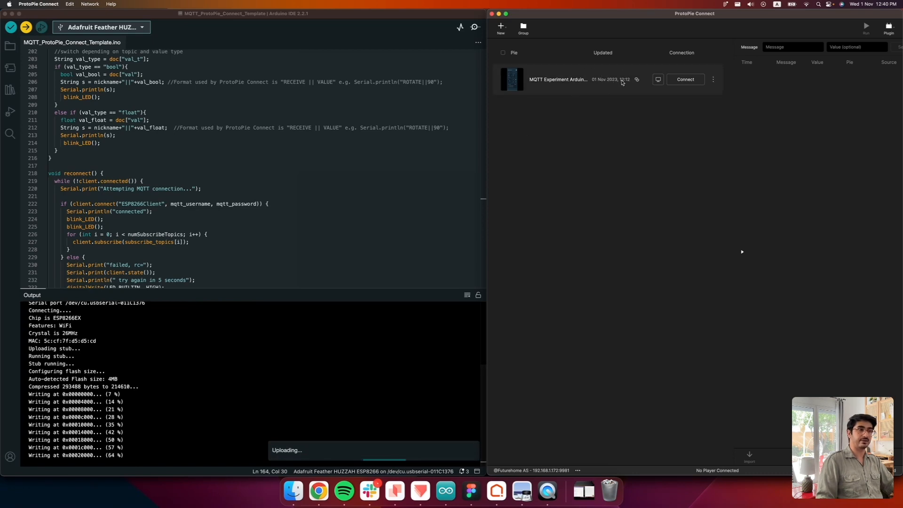
{"action": "left_click", "coordinate": [682, 81]}
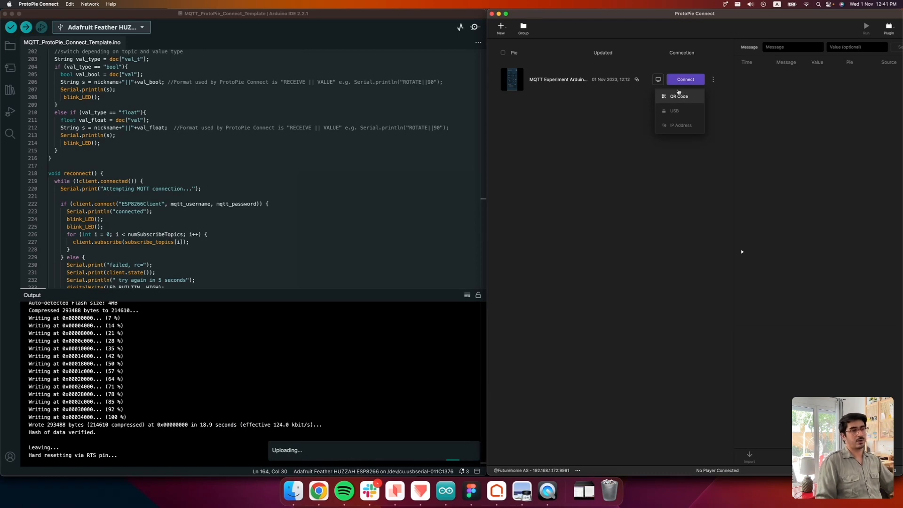
{"action": "left_click", "coordinate": [643, 158]}
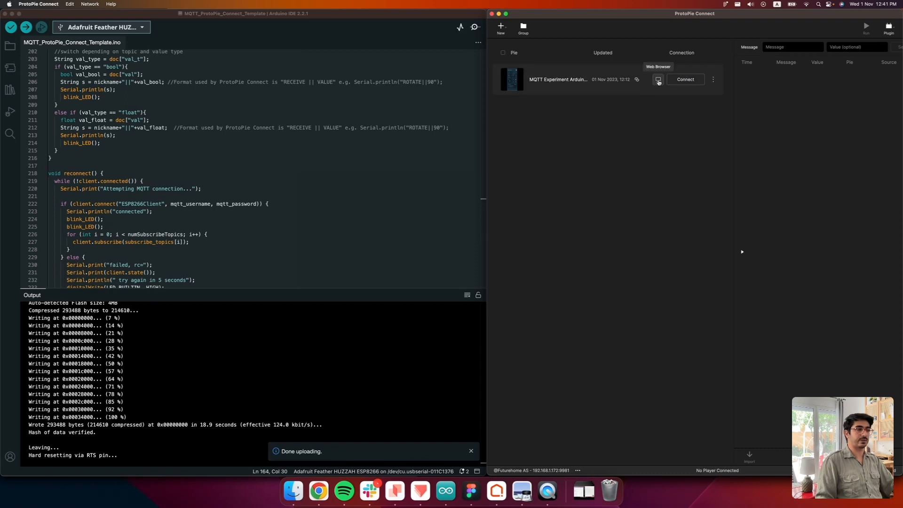
Return to Arduino IDE and open the Serial Monitor for the Adafruit Feather HUZZAH board
{"action": "left_click", "coordinate": [365, 302]}
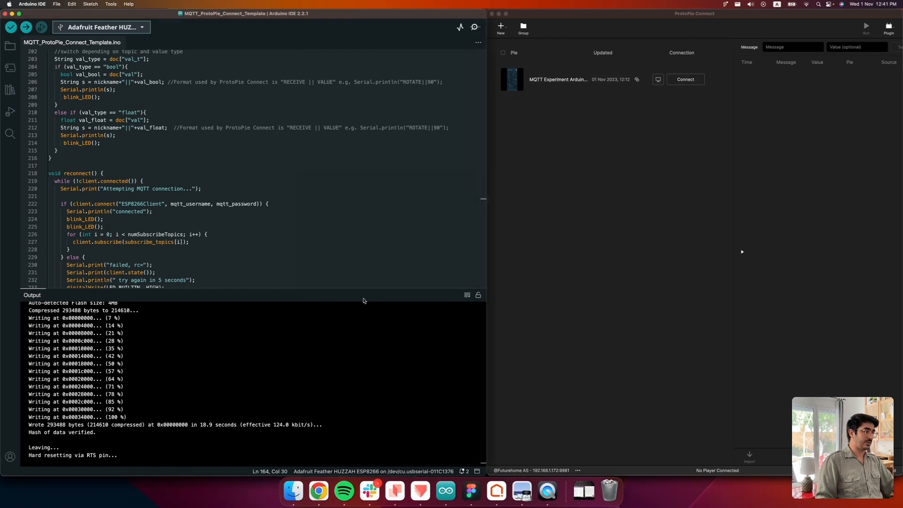
{"action": "left_click", "coordinate": [476, 27]}
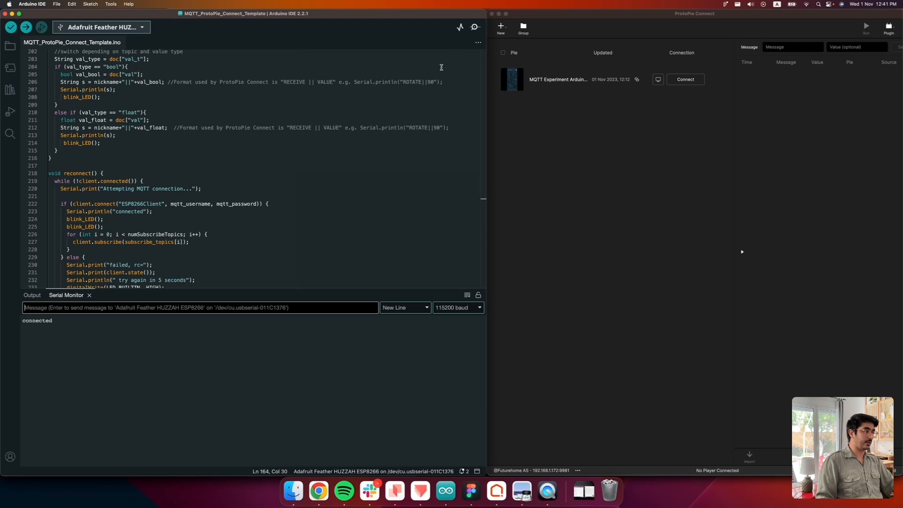
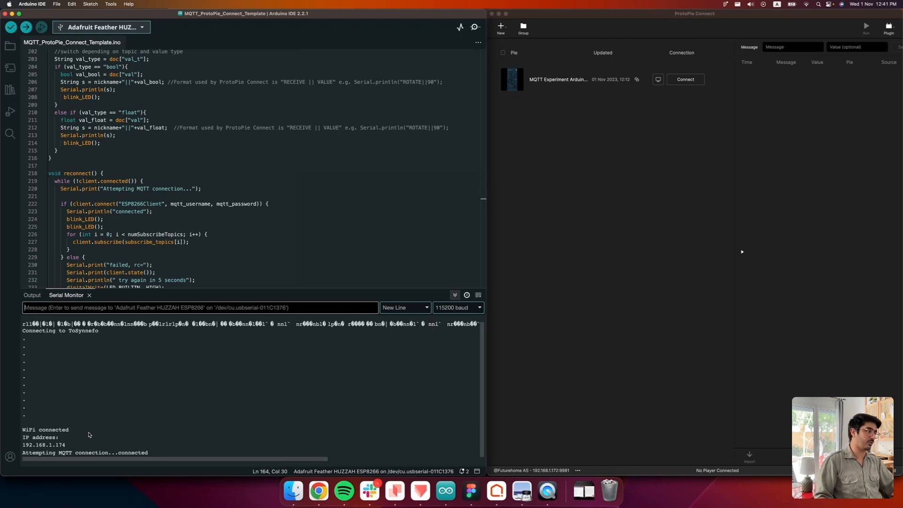
Close the Serial Monitor, then switch to ProtoPie Connect and widen its window and message log
{"action": "left_click", "coordinate": [73, 445]}
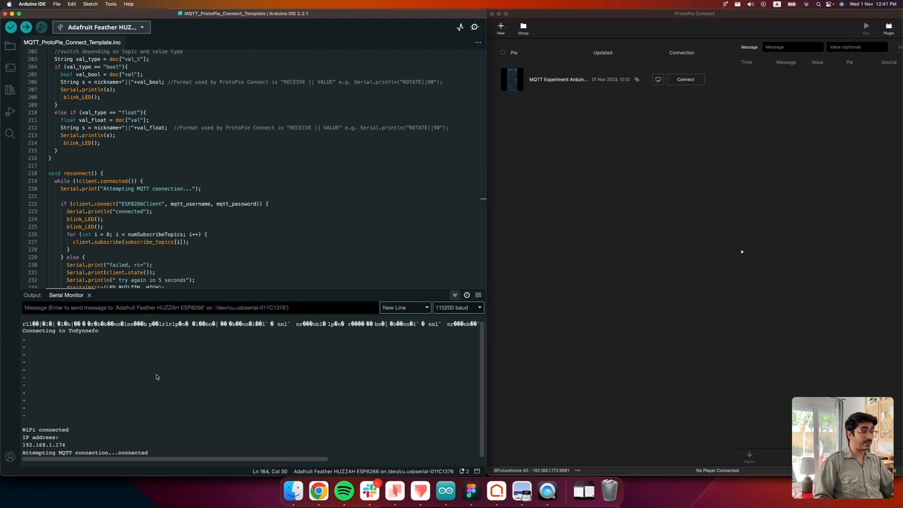
{"action": "left_click", "coordinate": [89, 295]}
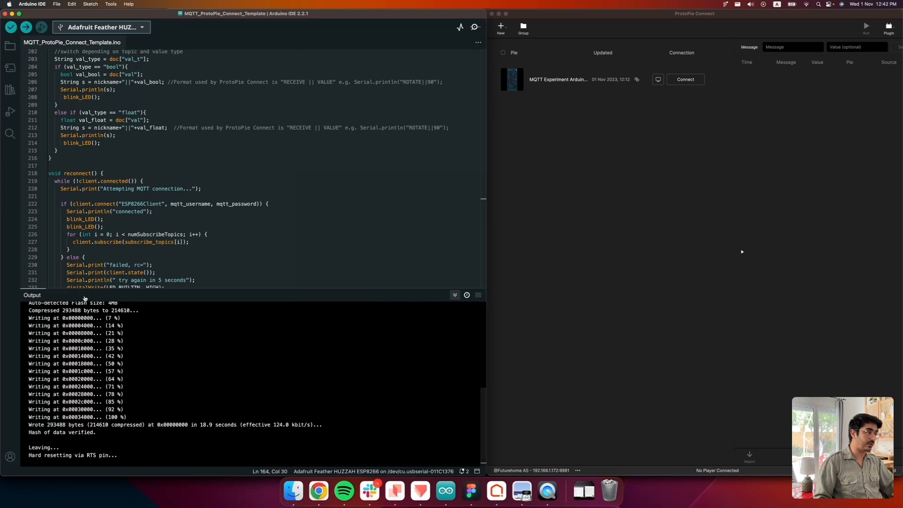
{"action": "left_click", "coordinate": [577, 26]}
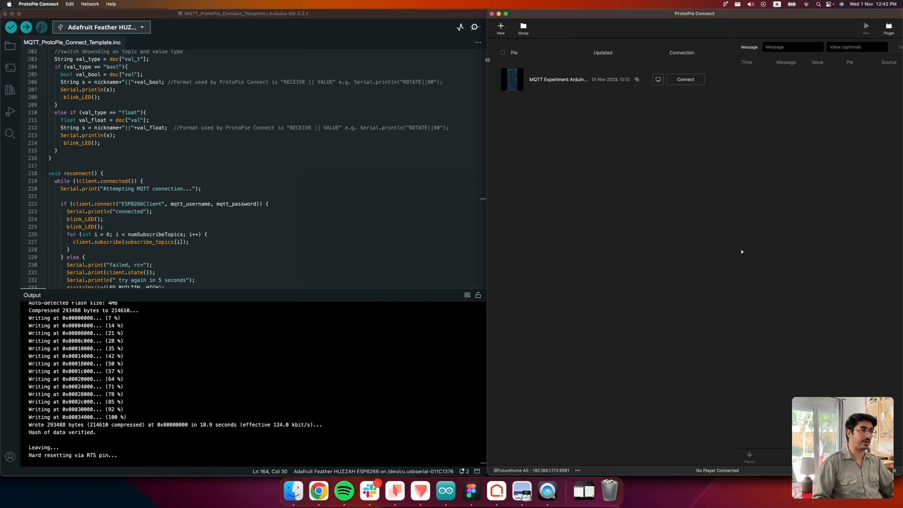
{"action": "left_click_drag", "start_coordinate": [487, 60], "coordinate": [1, 64]}
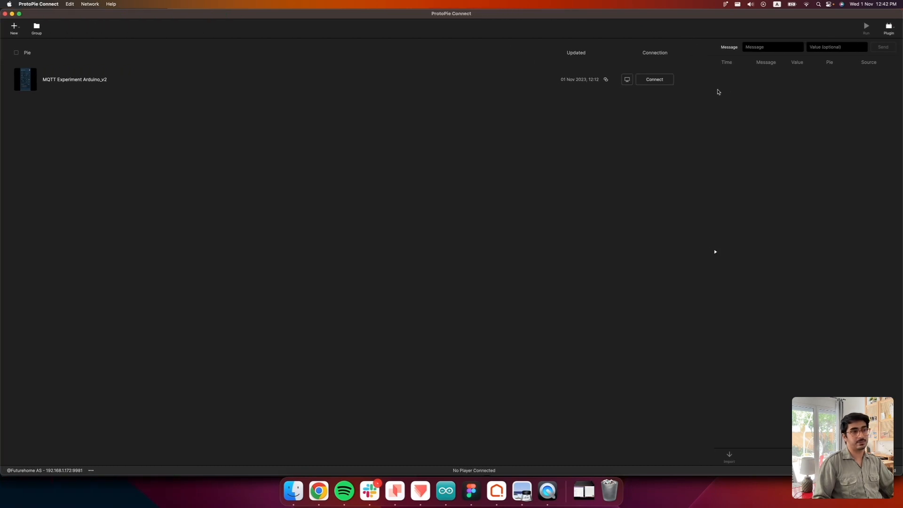
{"action": "left_click_drag", "start_coordinate": [711, 89], "coordinate": [324, 99]}
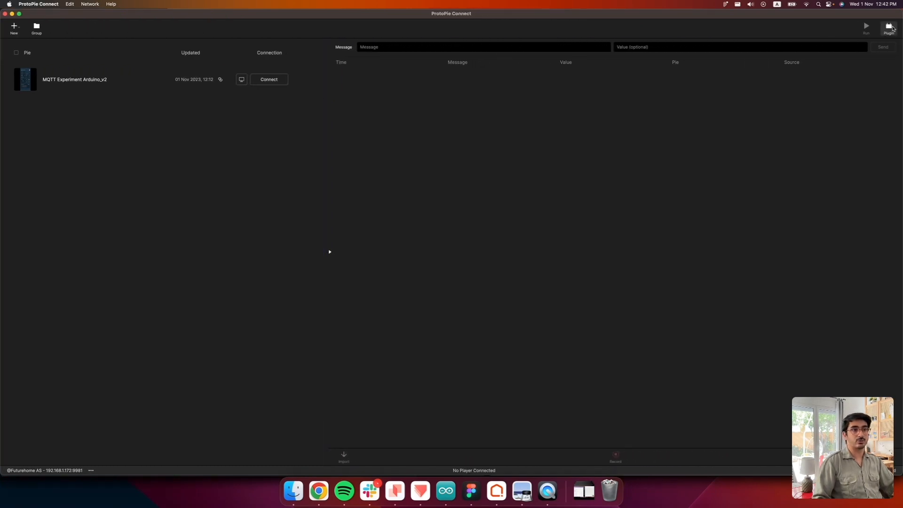
Set the Arduino plug-in's port to /dev/tty.usbserial-011C1376 and its baud rate to 115200
{"action": "left_click", "coordinate": [894, 28]}
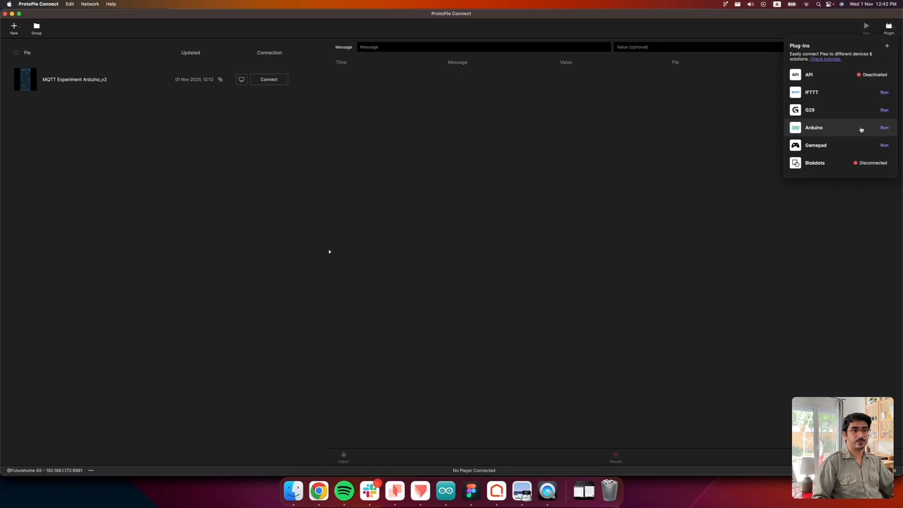
{"action": "left_click", "coordinate": [861, 130]}
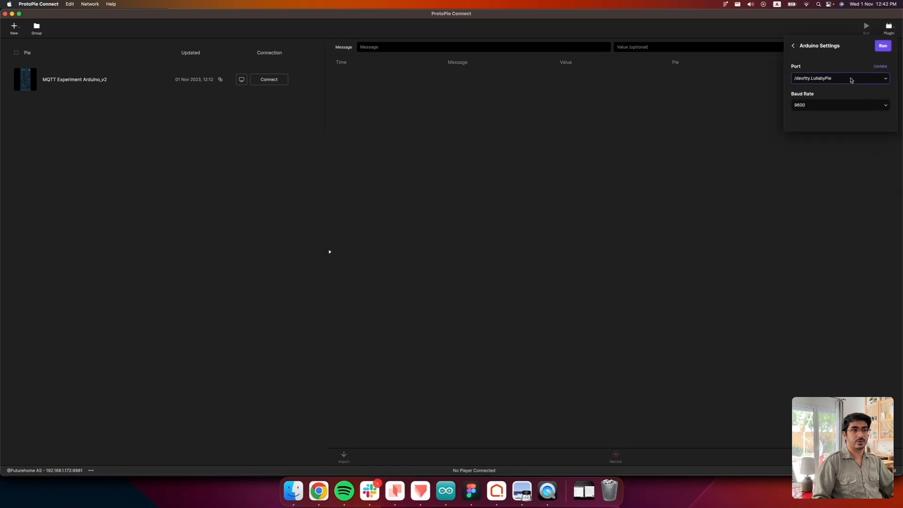
{"action": "left_click", "coordinate": [852, 80]}
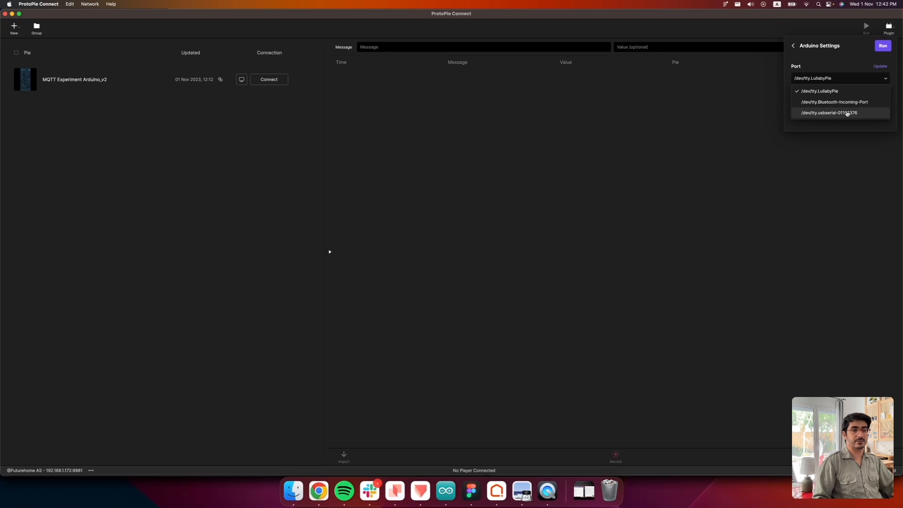
{"action": "left_click", "coordinate": [847, 112]}
{"action": "left_click", "coordinate": [823, 105]}
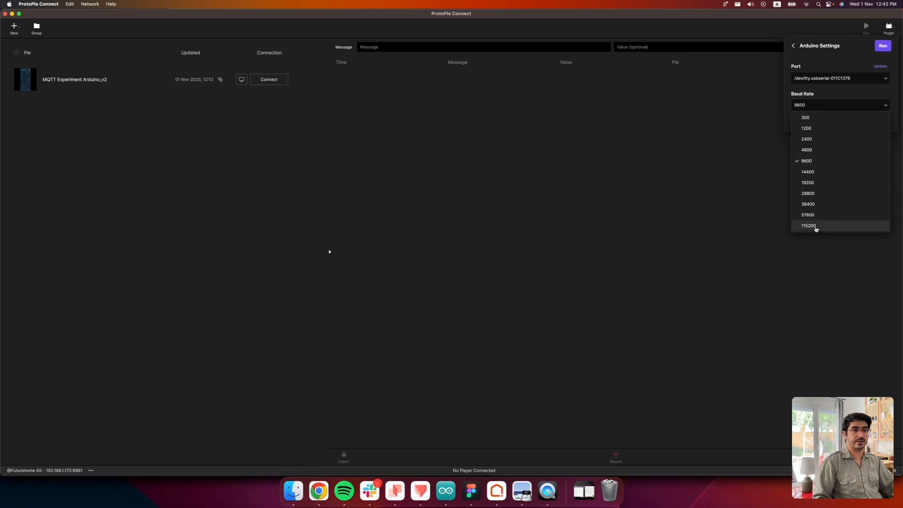
{"action": "left_click", "coordinate": [815, 226]}
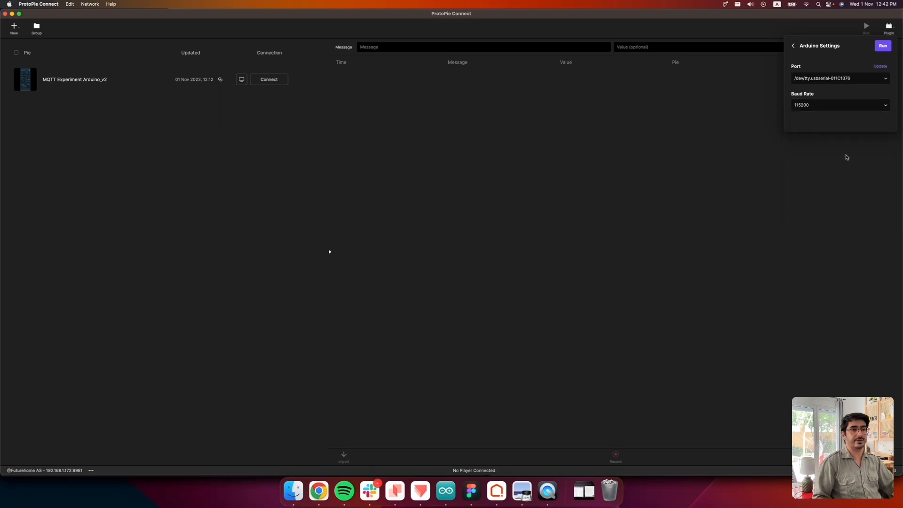
{"action": "left_click", "coordinate": [437, 132]}
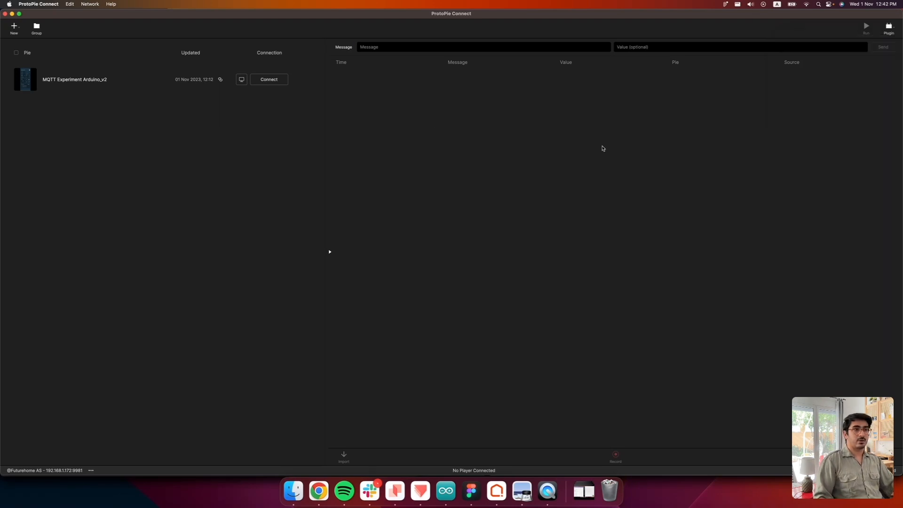
Run the Arduino plug-in and close the plug-ins list to reveal the incoming messages
{"action": "left_click", "coordinate": [886, 31]}
{"action": "left_click", "coordinate": [884, 128]}
{"action": "left_click", "coordinate": [735, 111]}
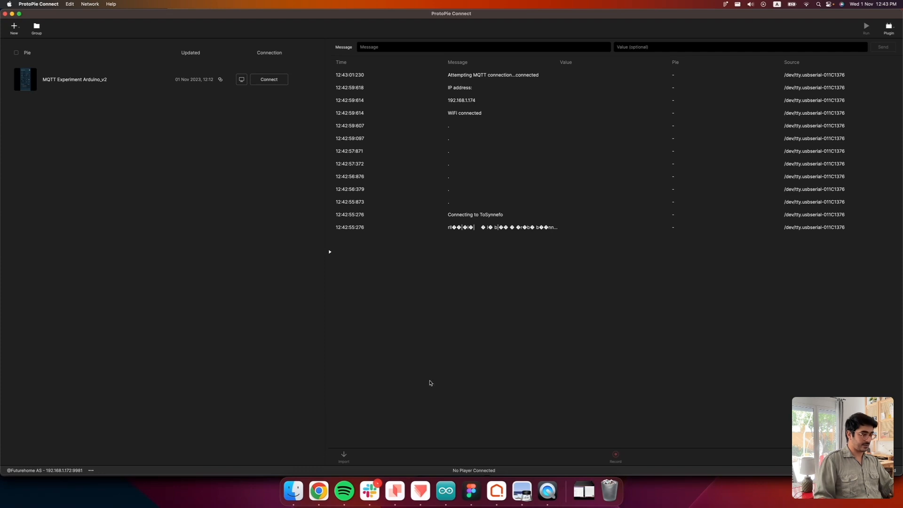
Open the MQTT Experiment Arduino_v2 pie in the web browser and fit the Futurehome app's lighting window beside it, below the message log
{"action": "left_click", "coordinate": [242, 79]}
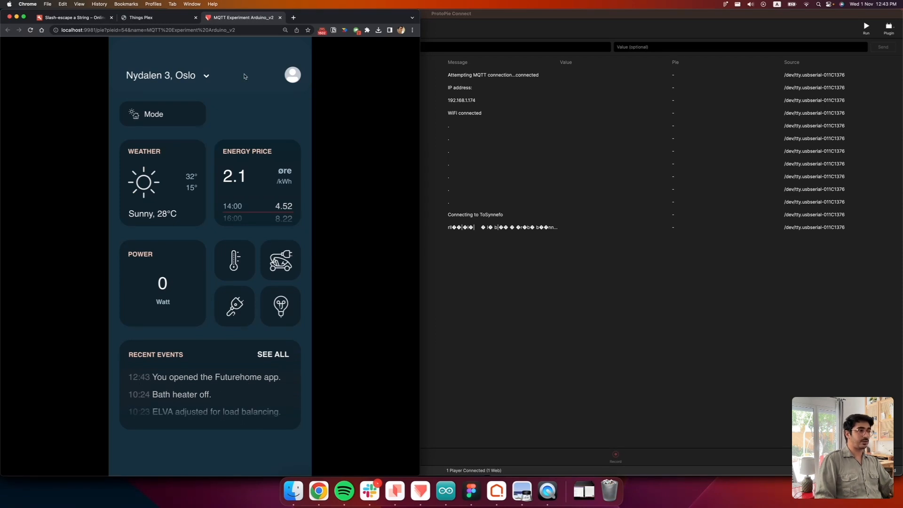
{"action": "left_click", "coordinate": [496, 491]}
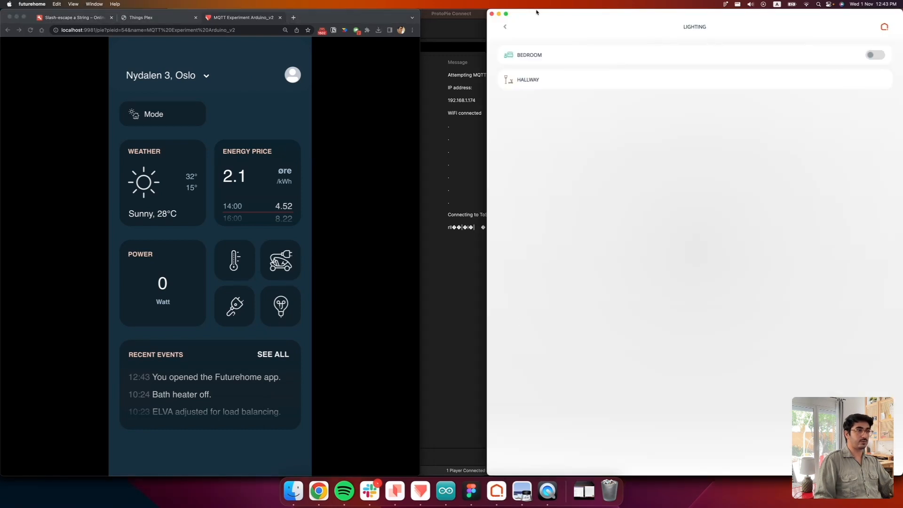
{"action": "left_click_drag", "start_coordinate": [536, 20], "coordinate": [526, 315]}
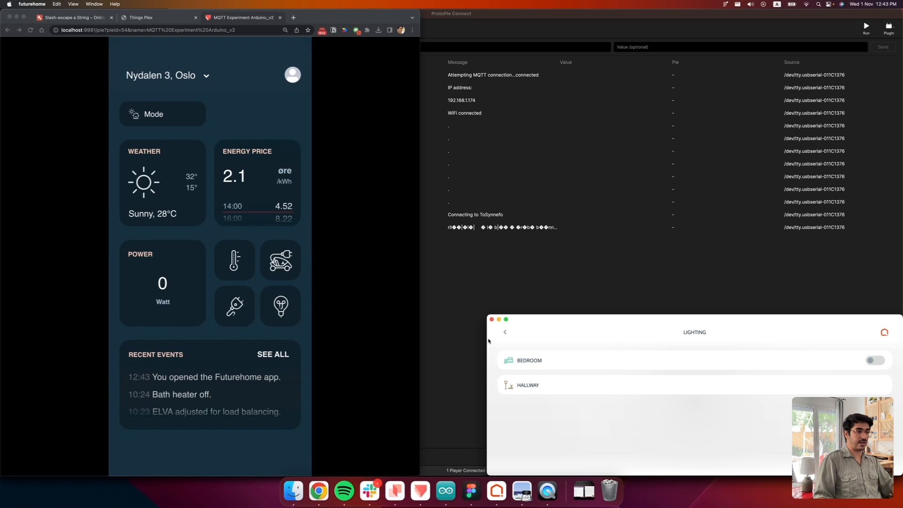
{"action": "left_click_drag", "start_coordinate": [488, 339], "coordinate": [420, 341]}
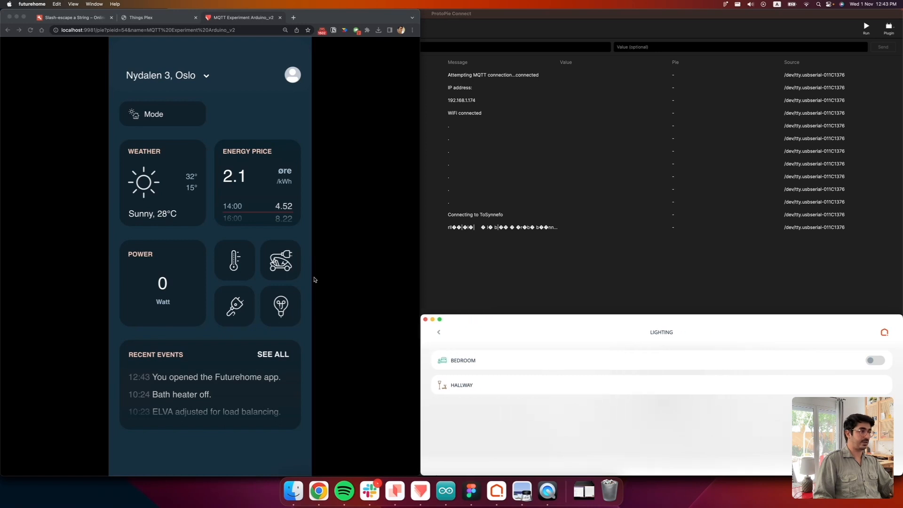
Turn the bed lamp on from the browser prototype, then off with the Bedroom lighting switch in the Futurehome app
{"action": "left_click", "coordinate": [333, 214]}
{"action": "left_click", "coordinate": [279, 308]}
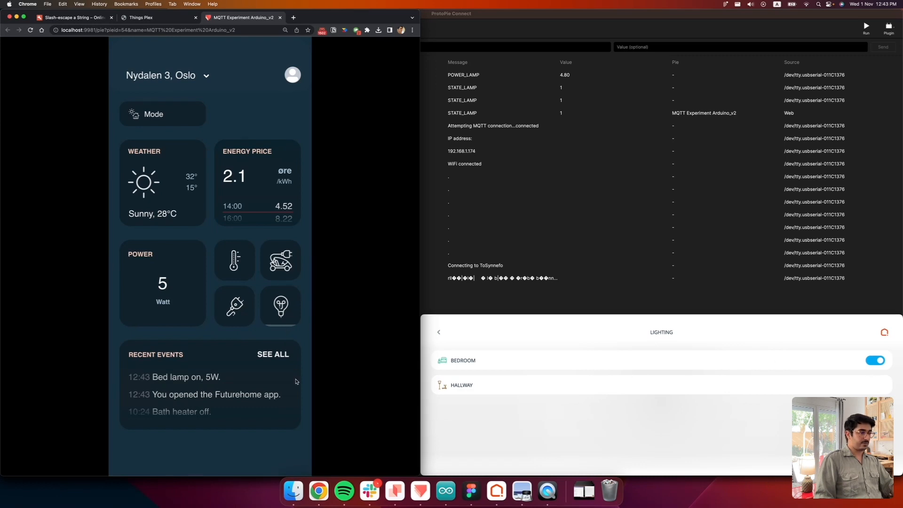
{"action": "left_click", "coordinate": [869, 347]}
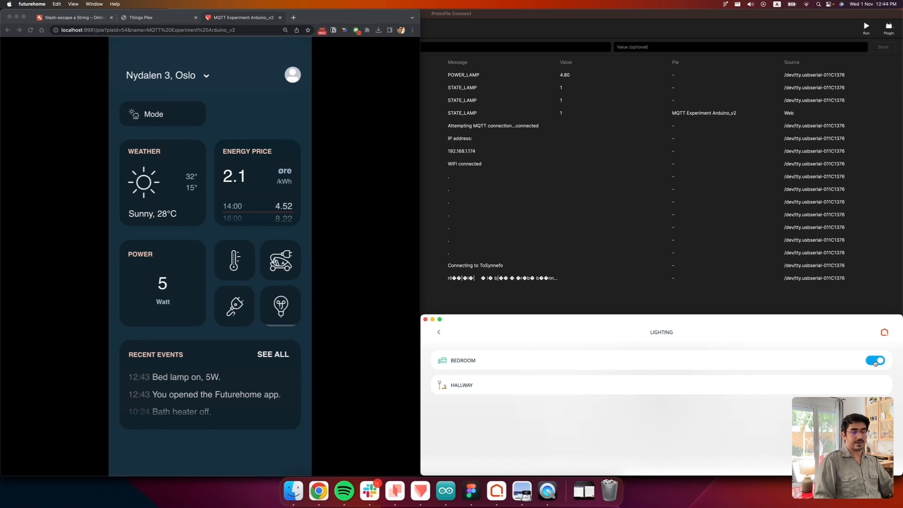
{"action": "left_click", "coordinate": [876, 363]}
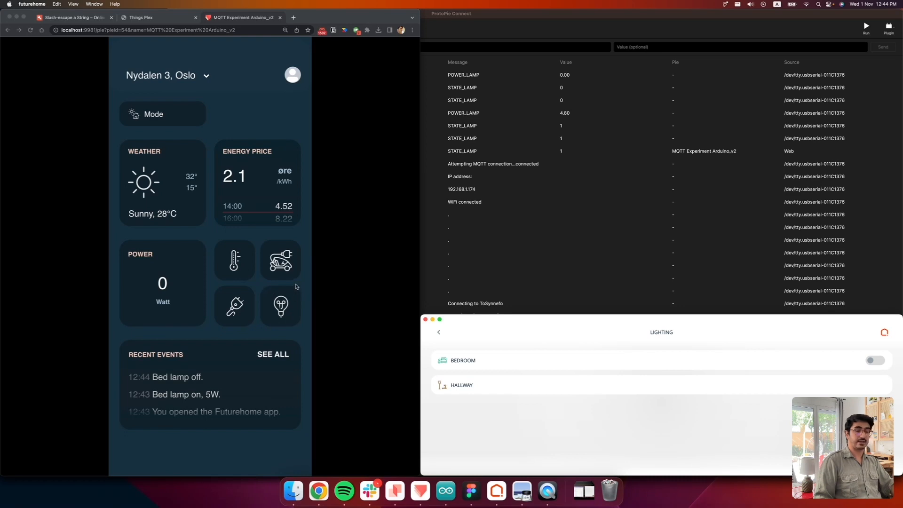
Turn on the bath heater and the bed lamp from the browser prototype
{"action": "left_click", "coordinate": [244, 266]}
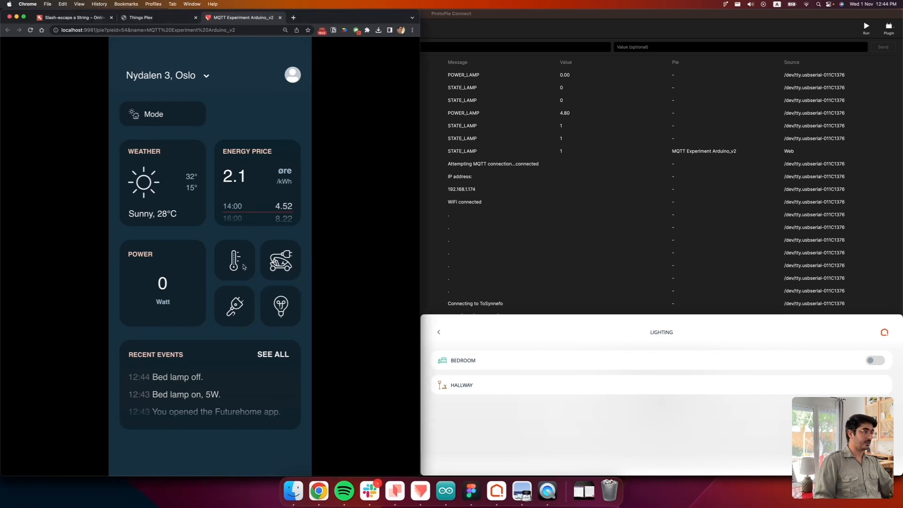
{"action": "left_click", "coordinate": [245, 259]}
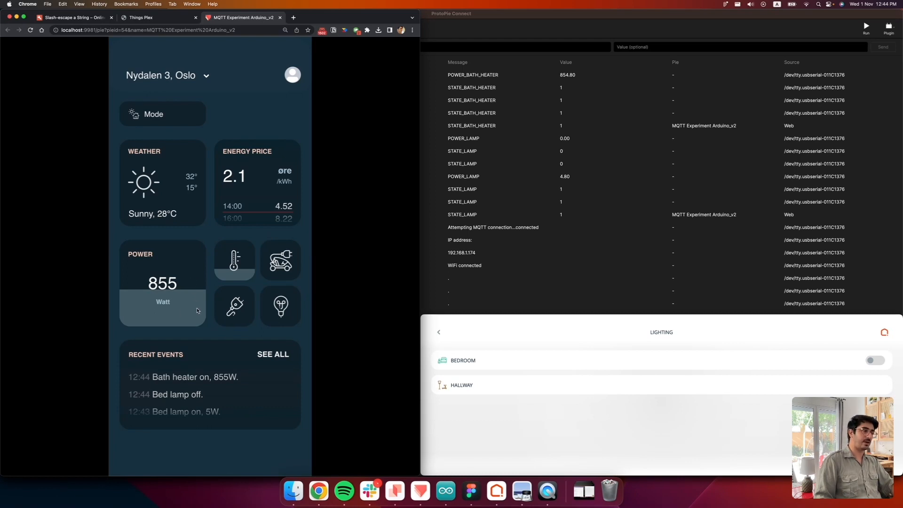
{"action": "left_click", "coordinate": [287, 305]}
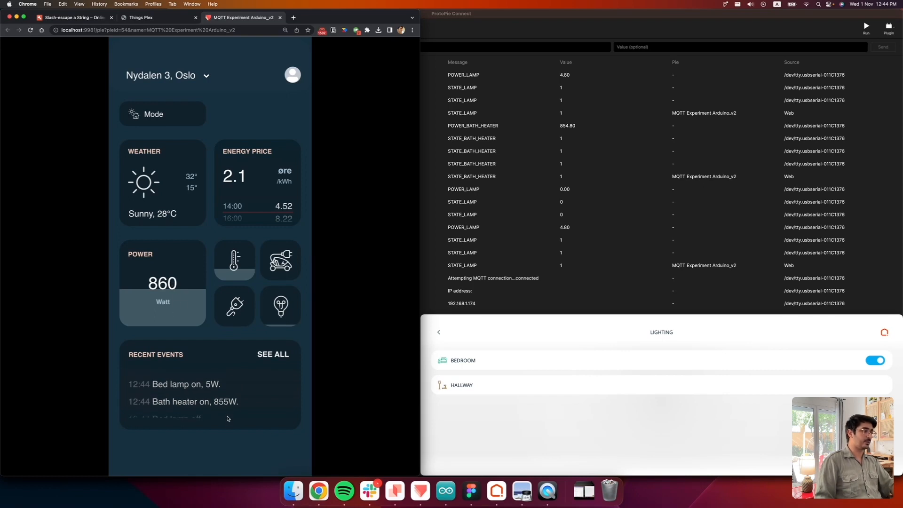
Scroll through the prototype's recent events and turn the bath heater off
{"action": "scroll", "coordinate": [232, 403], "scroll_direction": "down", "scroll_amount": 3}
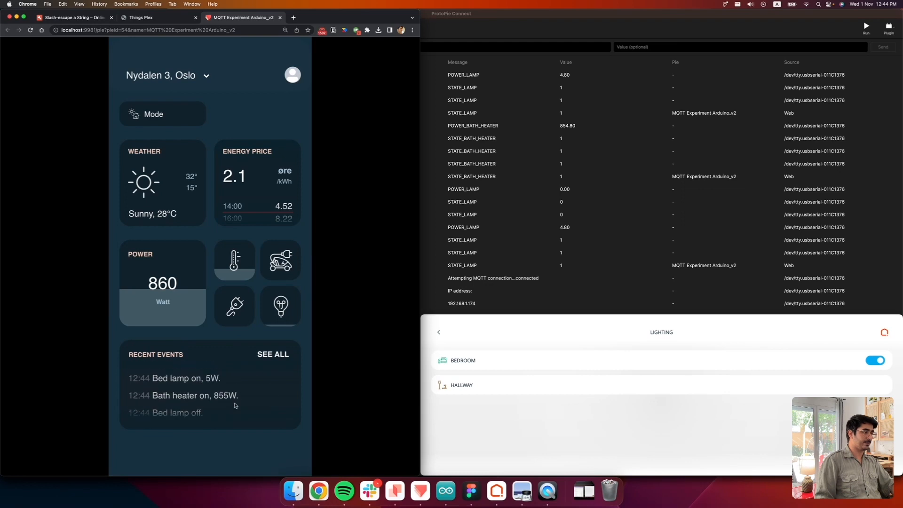
{"action": "left_click_drag", "start_coordinate": [184, 390], "coordinate": [178, 426]}
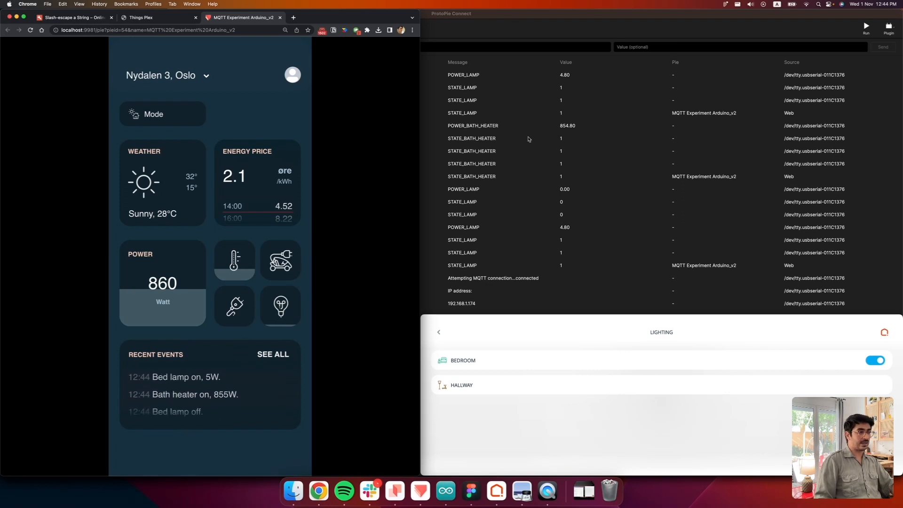
{"action": "left_click", "coordinate": [239, 267]}
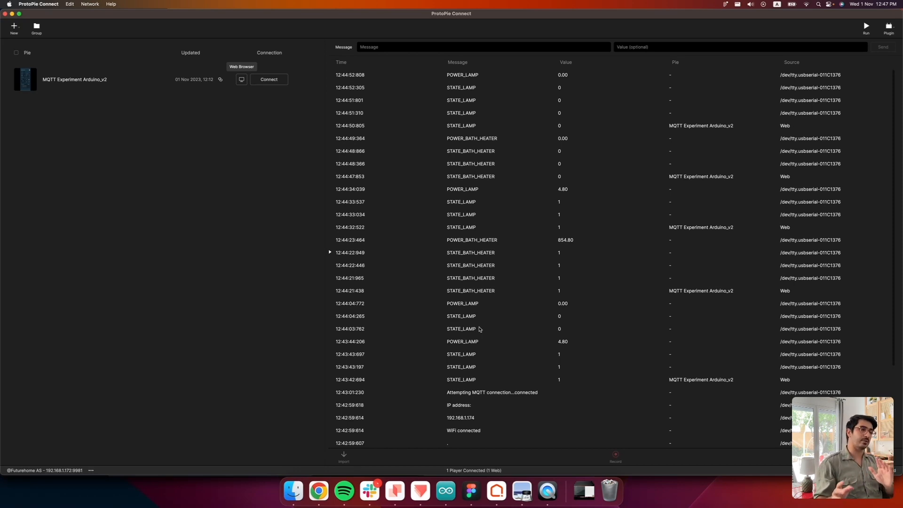
Examine the POWER_LAMP and POWER_BATH_HEATER messages and their values in ProtoPie Connect's log
{"action": "double_click", "coordinate": [454, 75]}
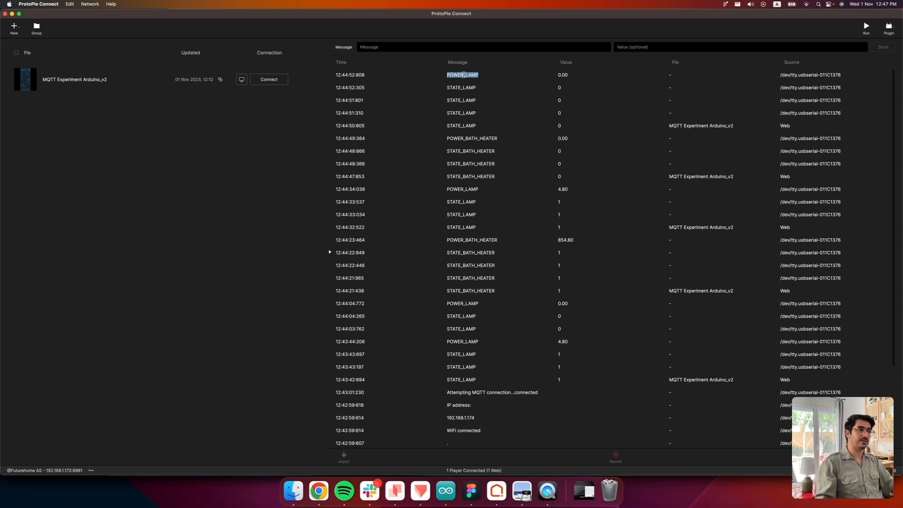
{"action": "double_click", "coordinate": [560, 189]}
{"action": "double_click", "coordinate": [561, 240]}
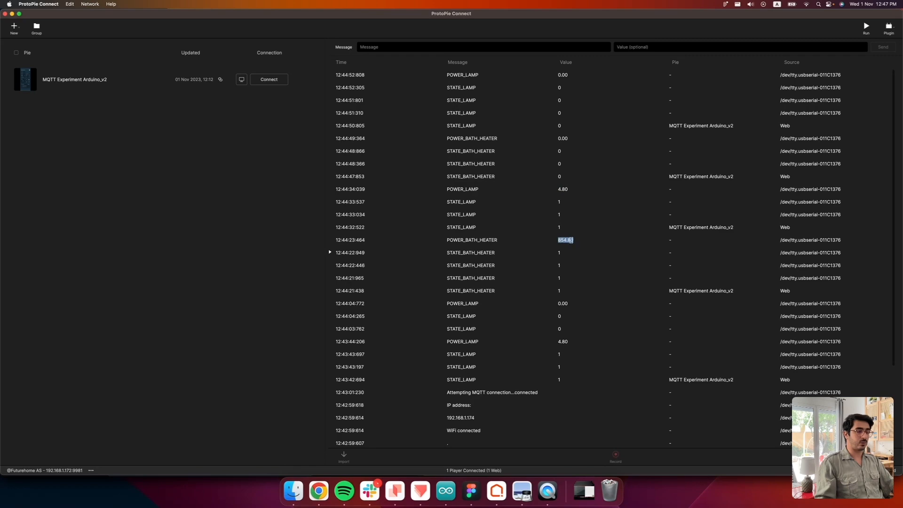
Switch to ProtoPie and inspect the message name of the Receive POWER_LAMP trigger
{"action": "left_click", "coordinate": [420, 491]}
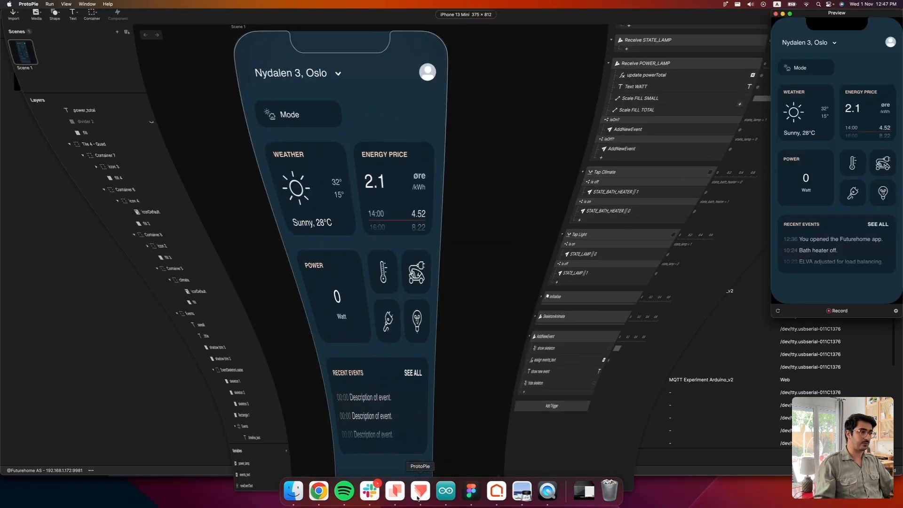
{"action": "scroll", "coordinate": [658, 92], "scroll_direction": "up", "scroll_amount": 1}
{"action": "left_click", "coordinate": [657, 92]}
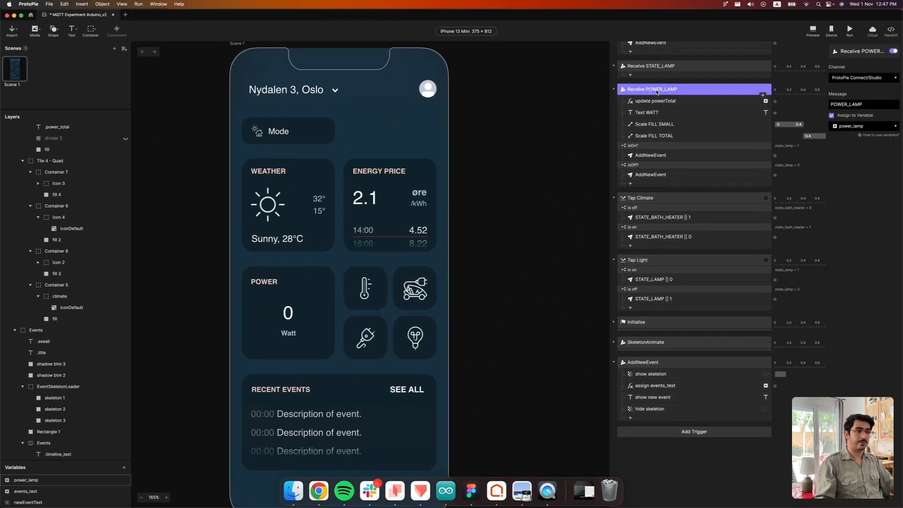
{"action": "left_click", "coordinate": [845, 104]}
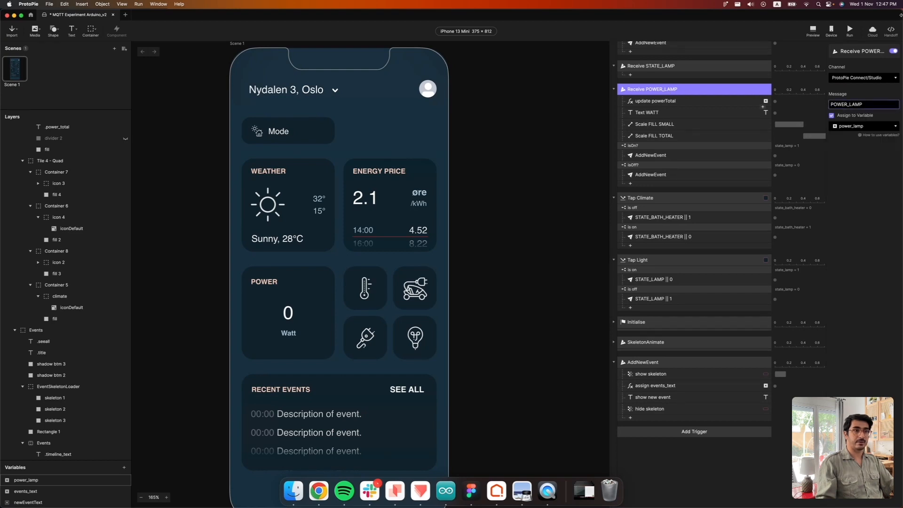
Narrow the ProtoPie window and its layers area beside the Connect log, and highlight the Receive POWER_LAMP trigger's message name for comparison
{"action": "left_click_drag", "start_coordinate": [902, 45], "coordinate": [424, 47]}
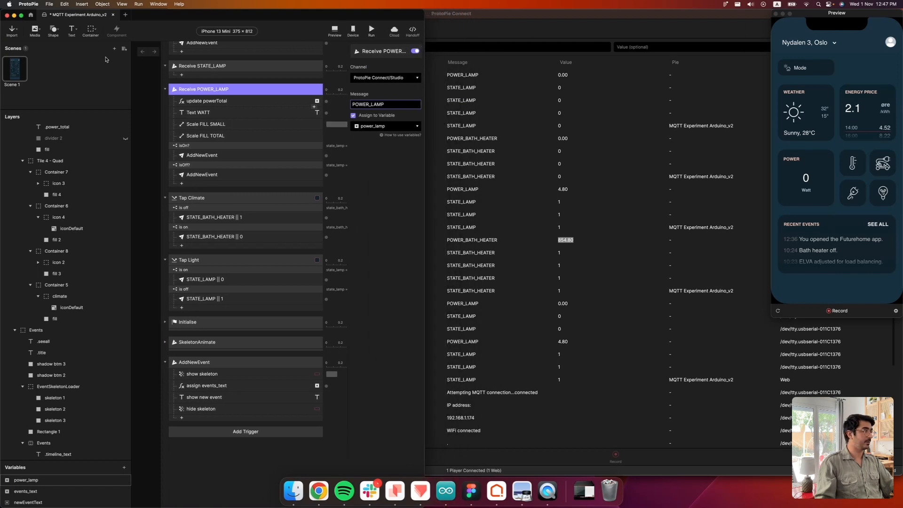
{"action": "left_click_drag", "start_coordinate": [132, 76], "coordinate": [65, 77]}
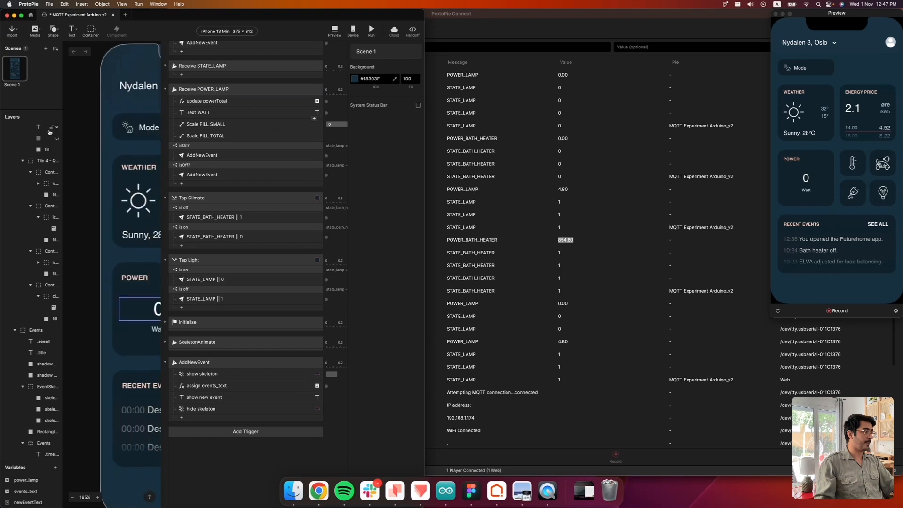
{"action": "left_click", "coordinate": [225, 90]}
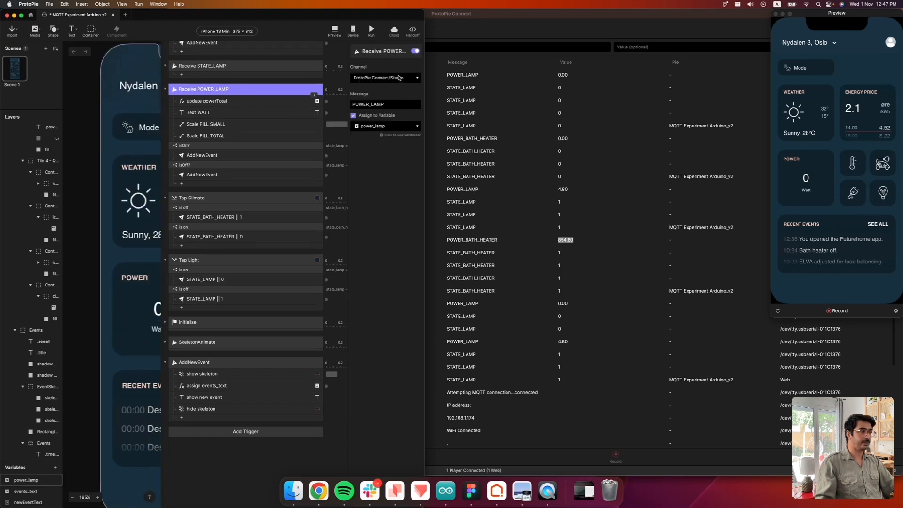
{"action": "left_click", "coordinate": [391, 104]}
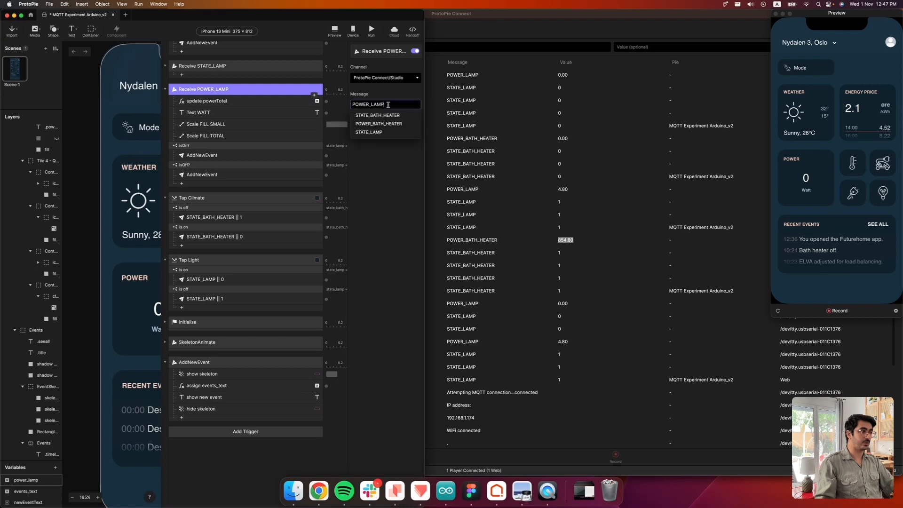
{"action": "double_click", "coordinate": [365, 104]}
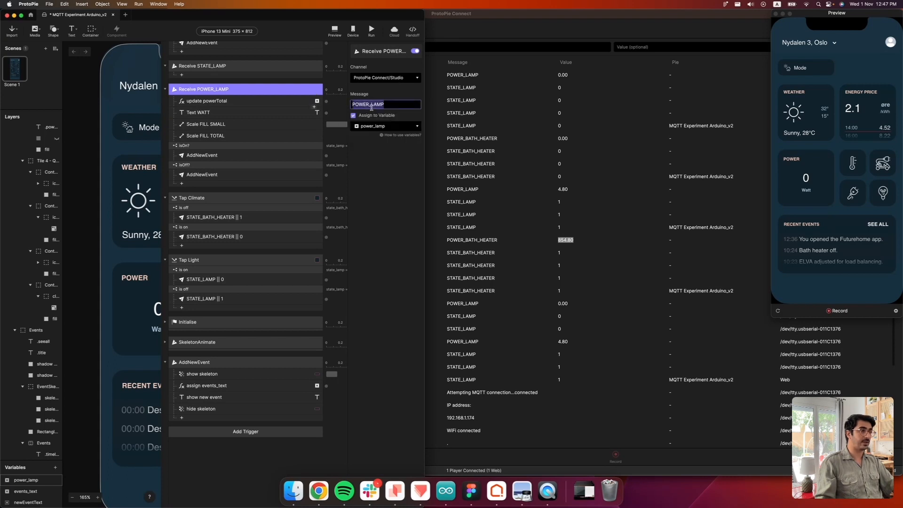
Enlarge the variables list and inspect the power_lamp variable assigned by the Receive POWER_LAMP trigger
{"action": "double_click", "coordinate": [373, 104]}
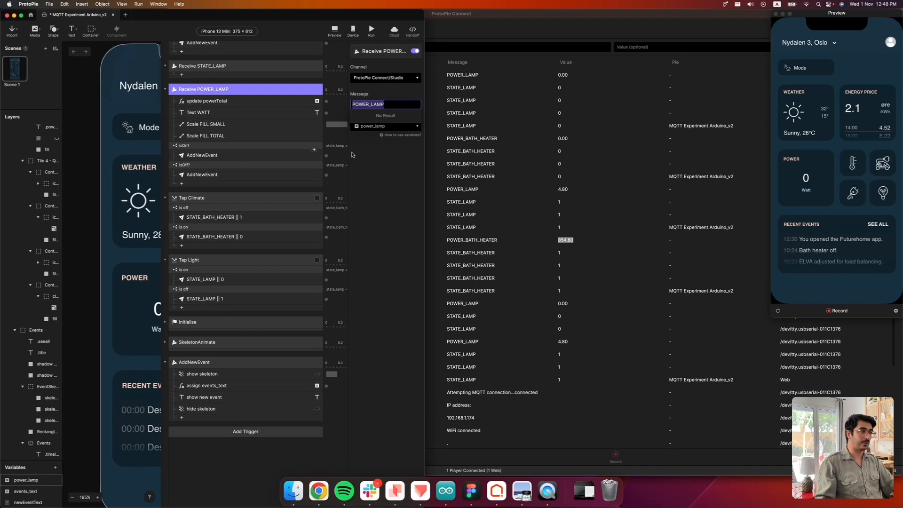
{"action": "left_click", "coordinate": [377, 173]}
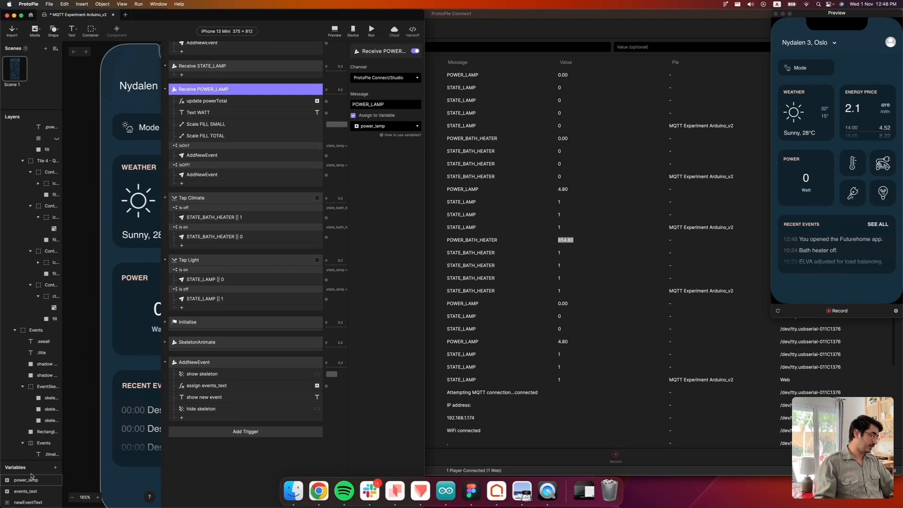
{"action": "left_click", "coordinate": [33, 468]}
{"action": "left_click_drag", "start_coordinate": [27, 503], "coordinate": [28, 361]}
{"action": "left_click", "coordinate": [29, 424]}
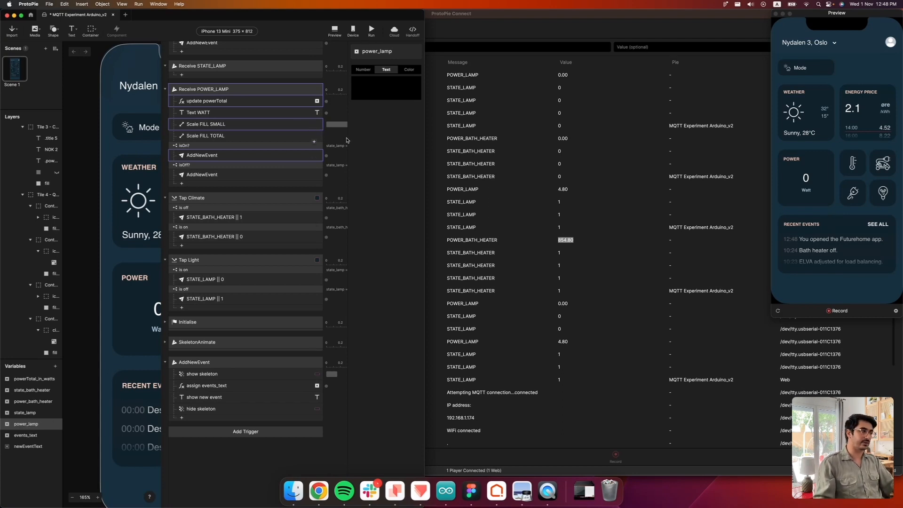
Examine the power_lamp and power_bath_heater terms in the formula of the update powerTotal response under Receive POWER_LAMP
{"action": "left_click", "coordinate": [236, 91]}
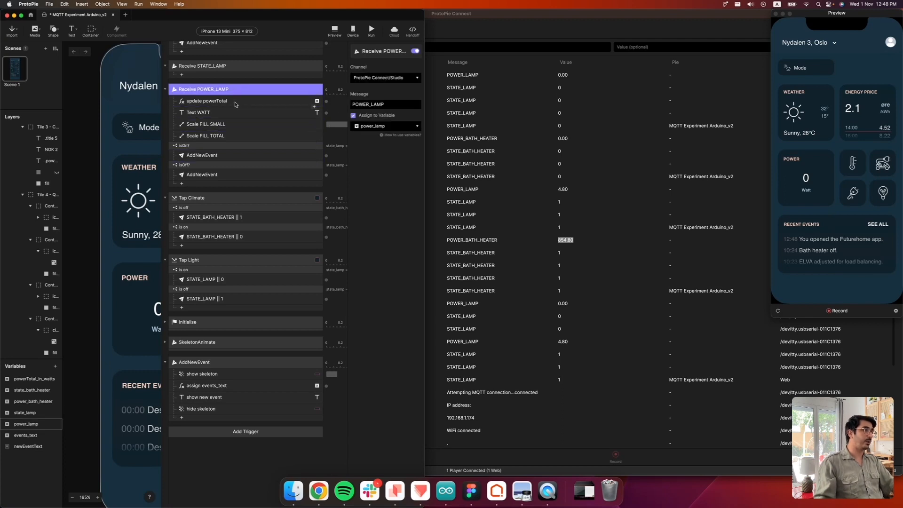
{"action": "left_click", "coordinate": [236, 104]}
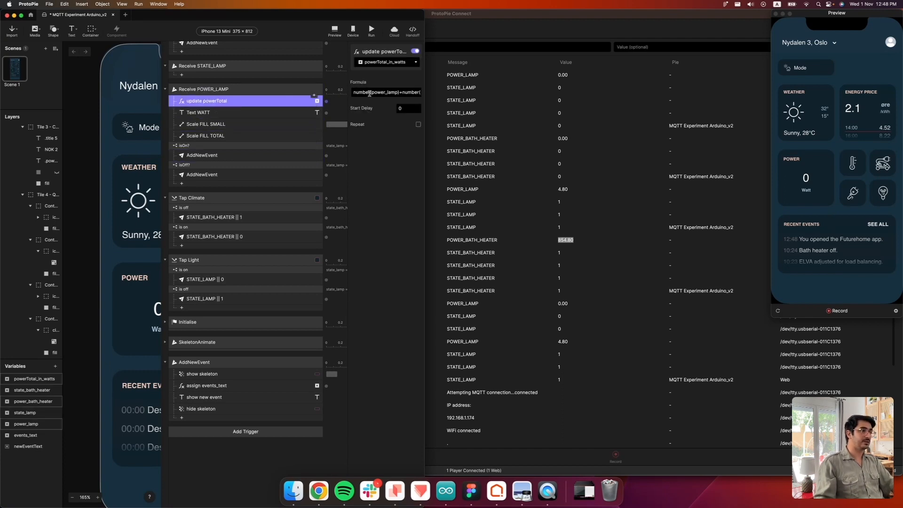
{"action": "left_click", "coordinate": [361, 93]}
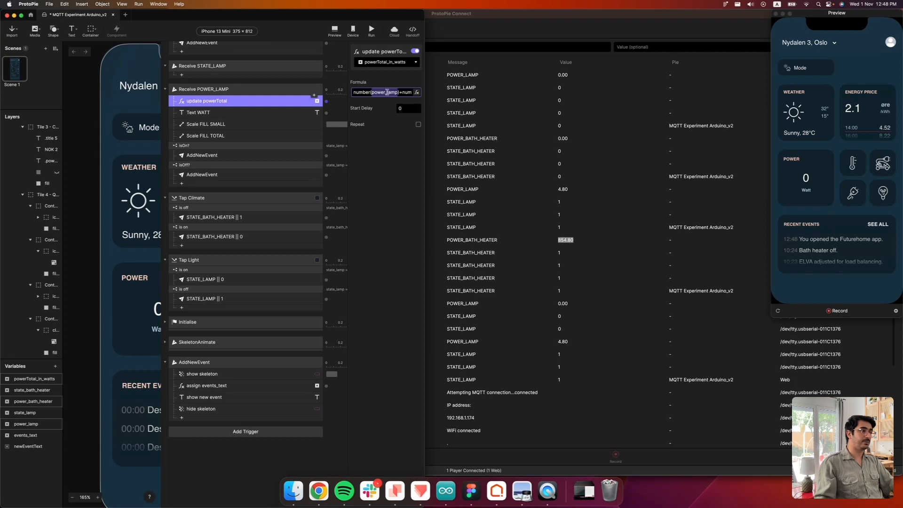
{"action": "double_click", "coordinate": [385, 92]}
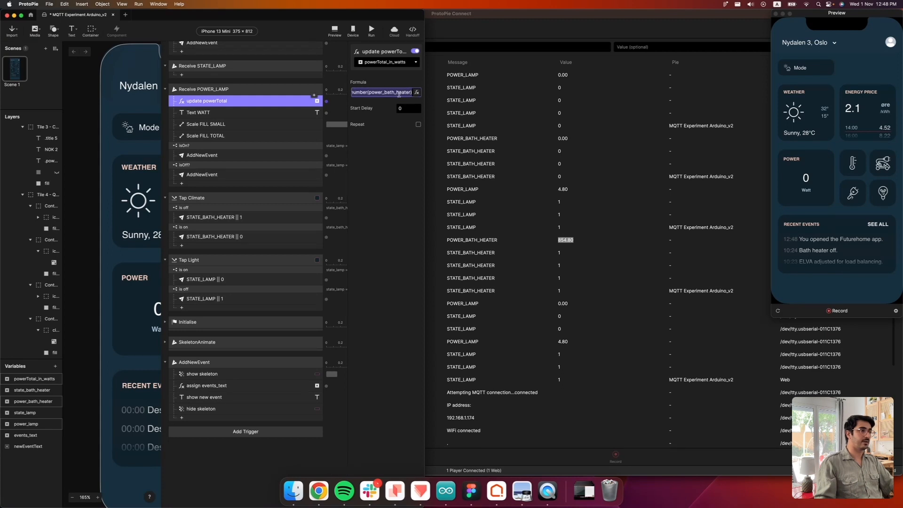
{"action": "left_click_drag", "start_coordinate": [395, 93], "coordinate": [336, 94]}
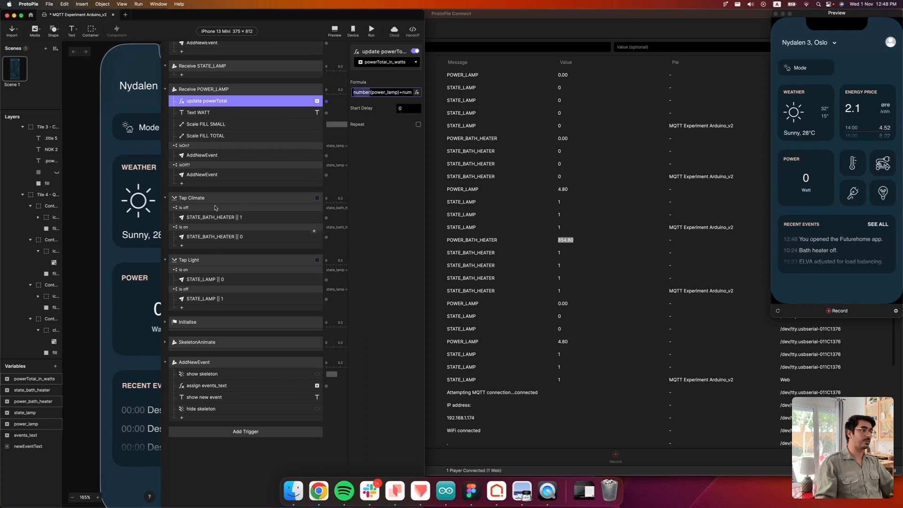
Try to append a further +number( term after power_bath_heater in the update powerTotal formula
{"action": "left_click", "coordinate": [373, 93]}
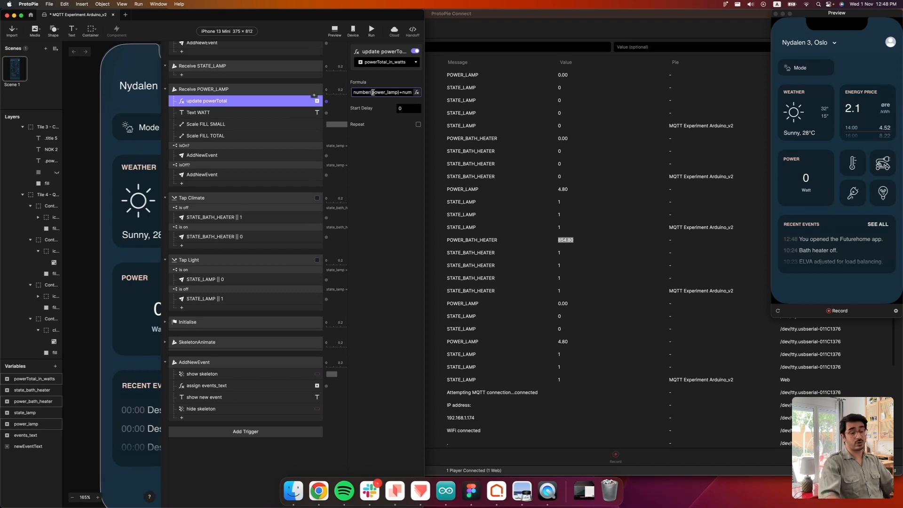
{"action": "key", "text": "super+Right"}
{"action": "type", "text": "+"}
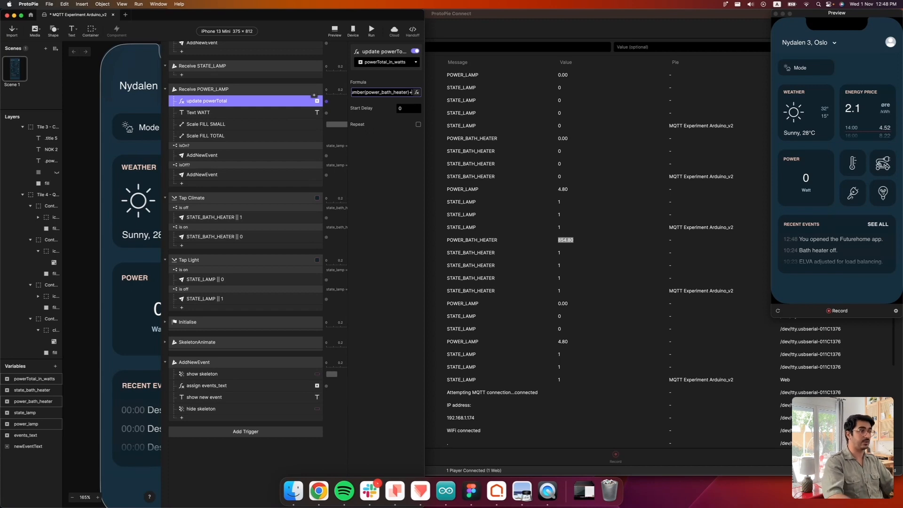
{"action": "type", "text": "number"}
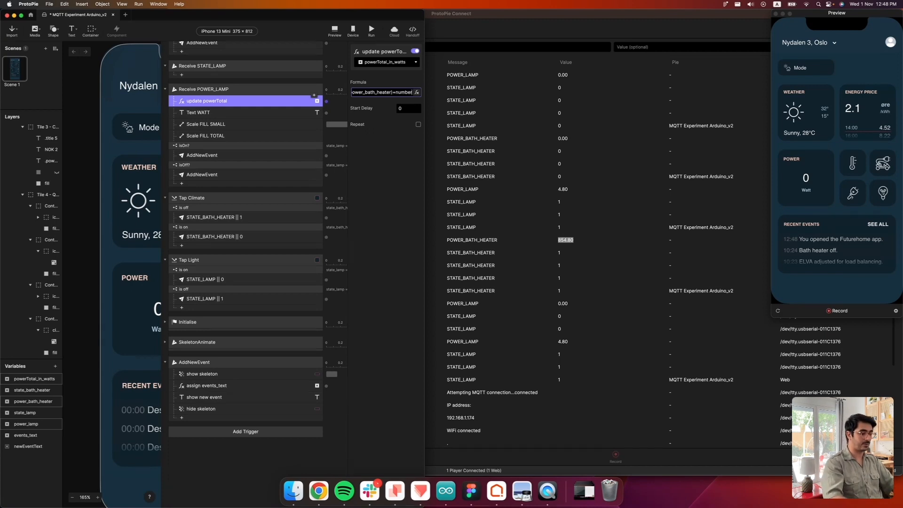
{"action": "type", "text": "(fasf"}
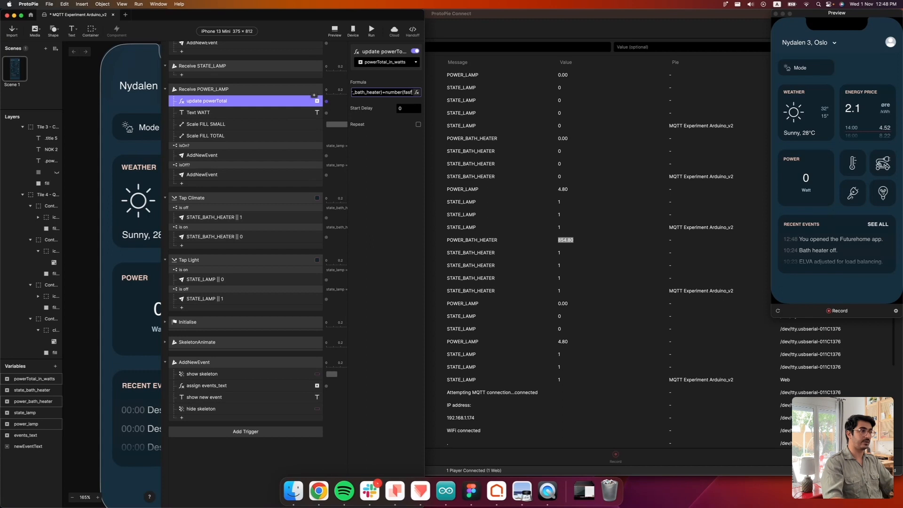
{"action": "key", "text": "BackSpace"}
{"action": "key", "text": "BackSpace"}
{"action": "key", "text": "BackSpace"}
{"action": "key", "text": "BackSpace"}
{"action": "key", "text": "BackSpace"}
{"action": "key", "text": "BackSpace"}
{"action": "key", "text": "BackSpace"}
{"action": "key", "text": "BackSpace"}
{"action": "key", "text": "BackSpace"}
{"action": "key", "text": "BackSpace"}
{"action": "key", "text": "BackSpace"}
{"action": "key", "text": "BackSpace"}
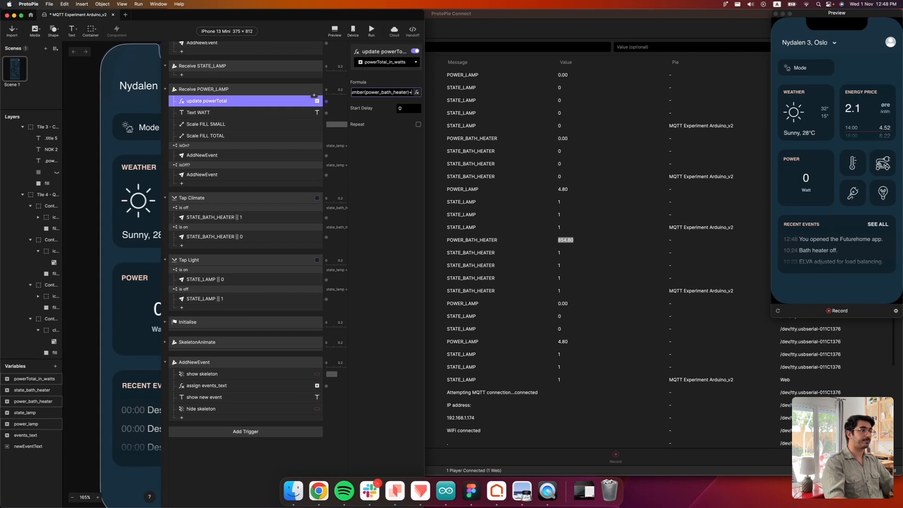
Inspect the Text WATT response's round(powerTotal_in_watts) formula and the scaling settings of the Scale FILL SMALL response
{"action": "left_click", "coordinate": [244, 113]}
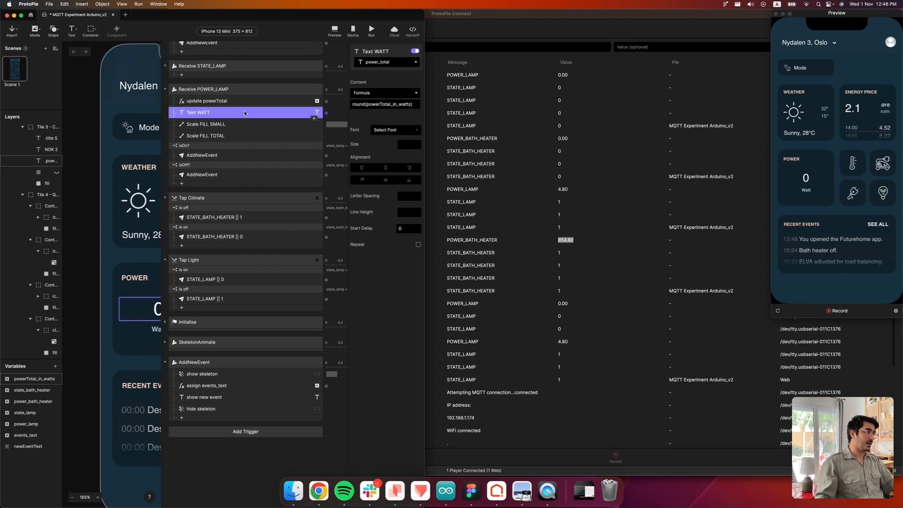
{"action": "left_click", "coordinate": [244, 101]}
{"action": "left_click", "coordinate": [243, 112]}
{"action": "double_click", "coordinate": [369, 104]}
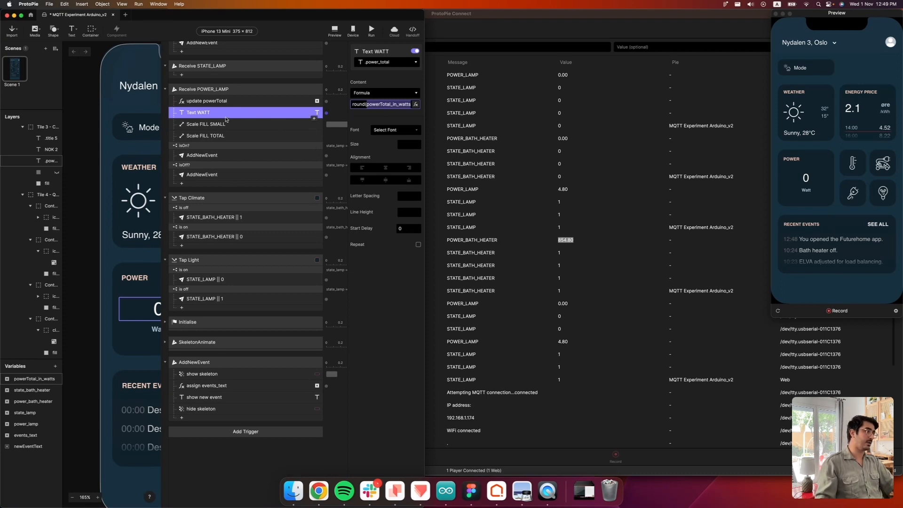
{"action": "left_click", "coordinate": [231, 124]}
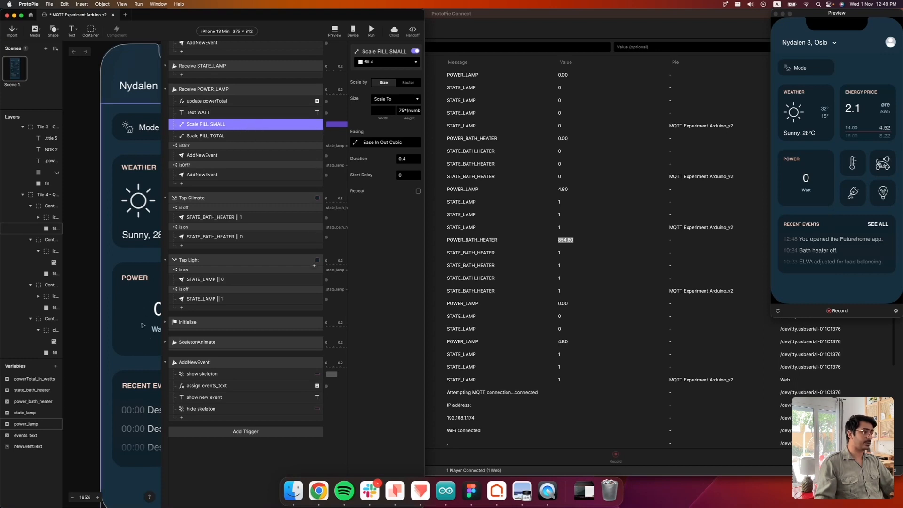
Close the preview, minimize ProtoPie, and turn the bath heater on in the Chrome prototype
{"action": "left_click", "coordinate": [853, 163]}
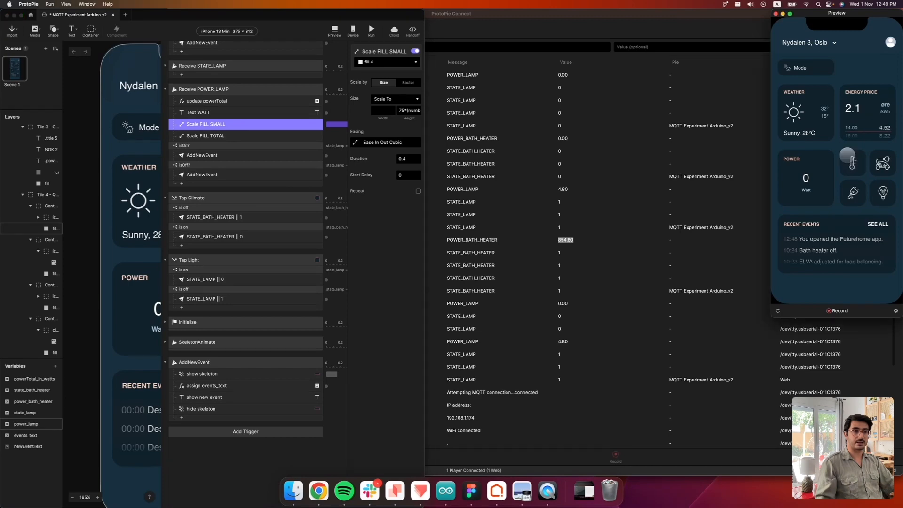
{"action": "left_click", "coordinate": [776, 14]}
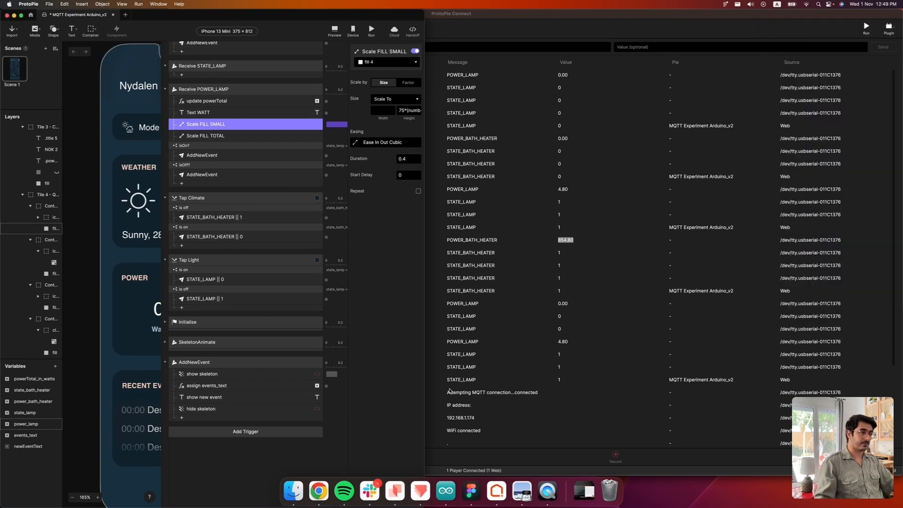
{"action": "left_click", "coordinate": [14, 15]}
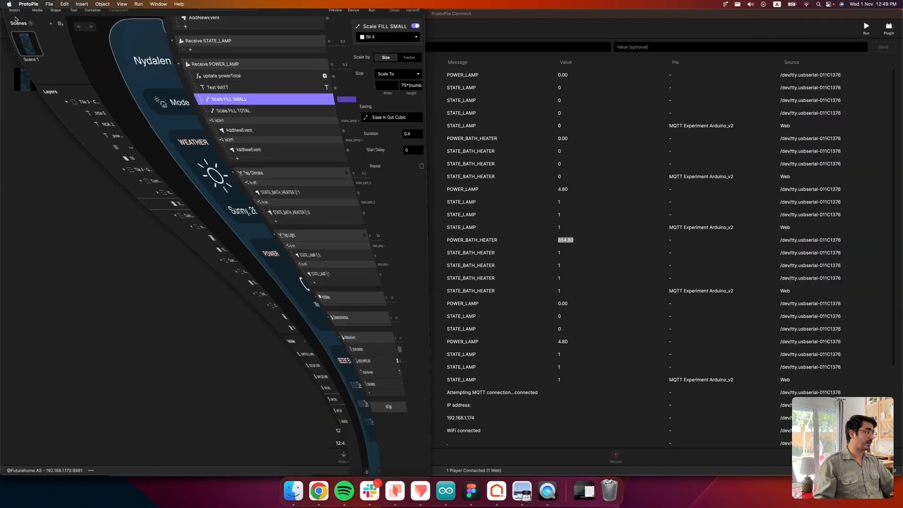
{"action": "left_click", "coordinate": [319, 491]}
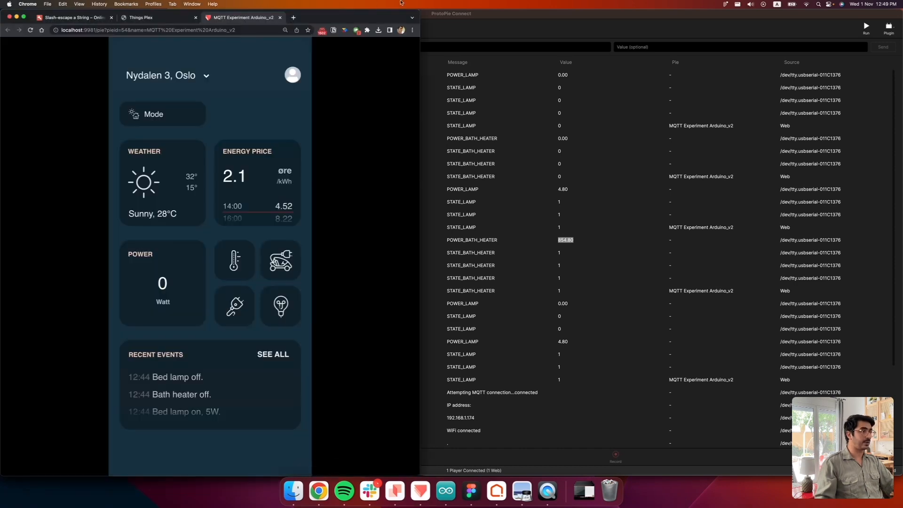
{"action": "left_click", "coordinate": [235, 260]}
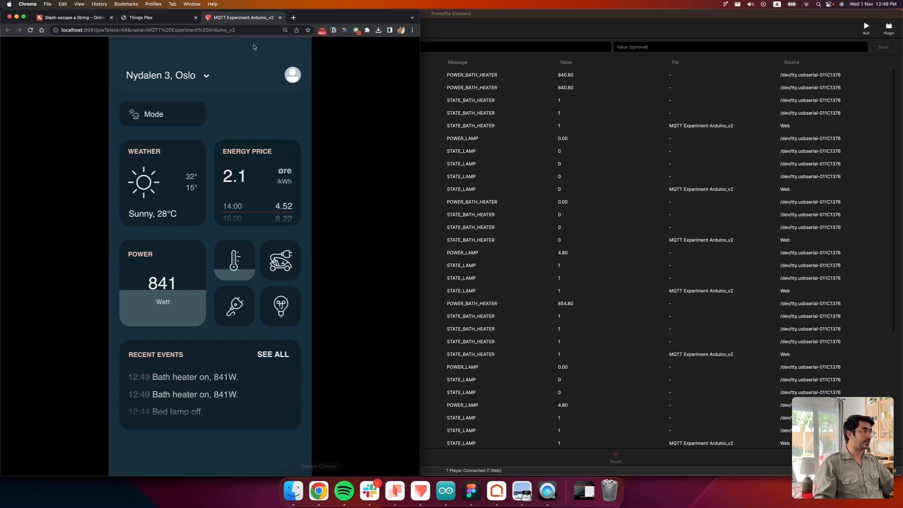
Resume and reload the Thingsplex message stream, and move the prototype's tab into its own window beside it
{"action": "left_click", "coordinate": [144, 19]}
{"action": "left_click", "coordinate": [219, 323]}
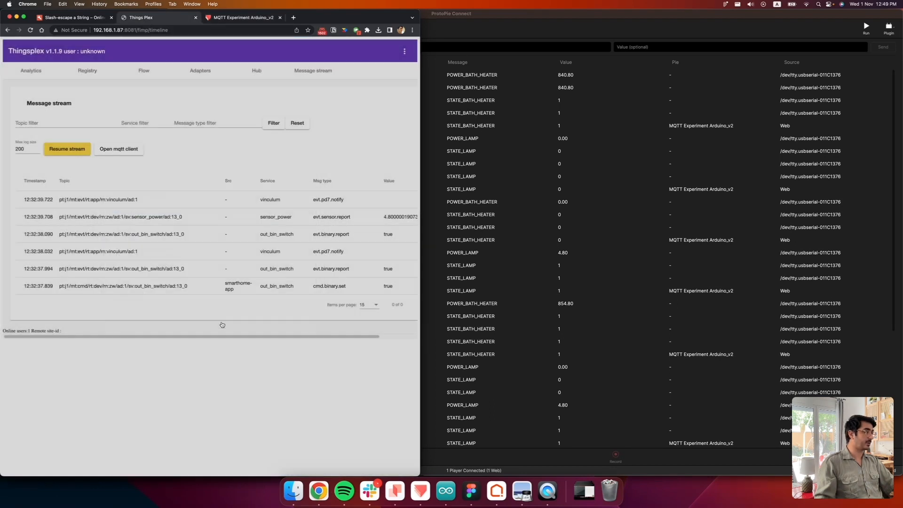
{"action": "left_click", "coordinate": [84, 149]}
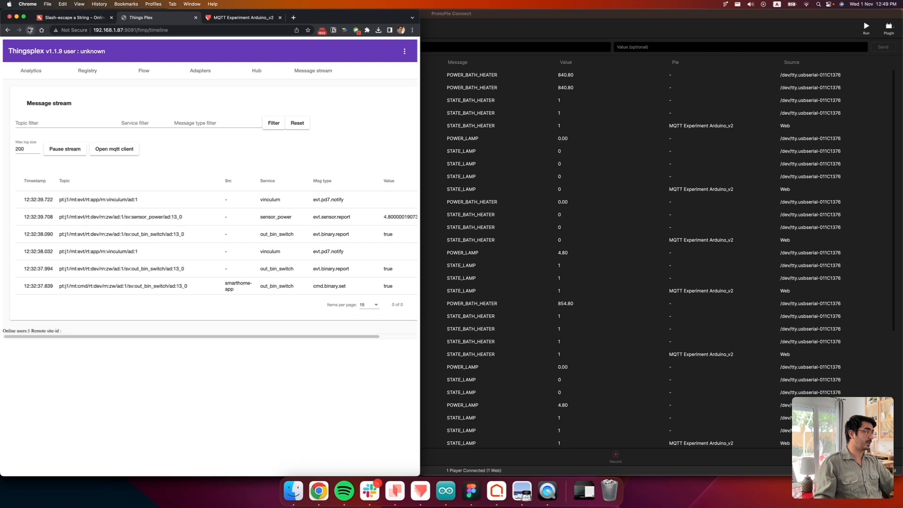
{"action": "left_click", "coordinate": [30, 30]}
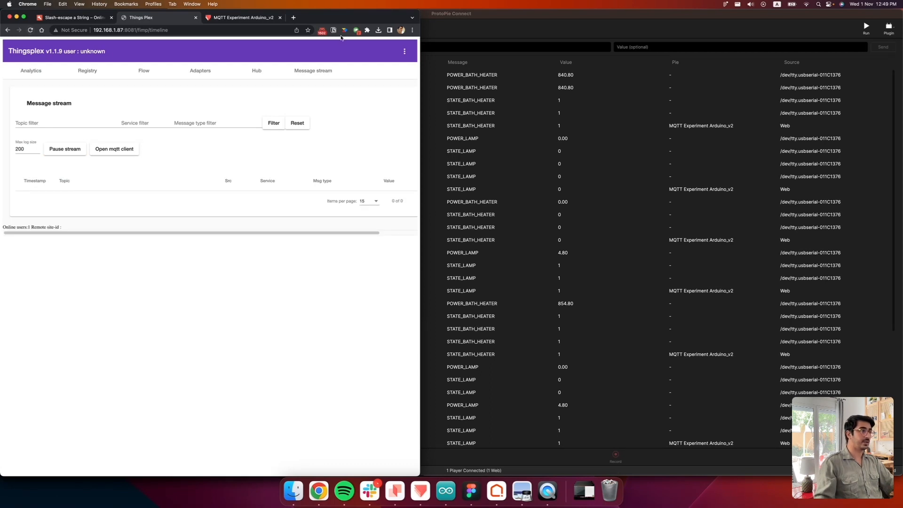
{"action": "left_click_drag", "start_coordinate": [241, 15], "coordinate": [501, 17]}
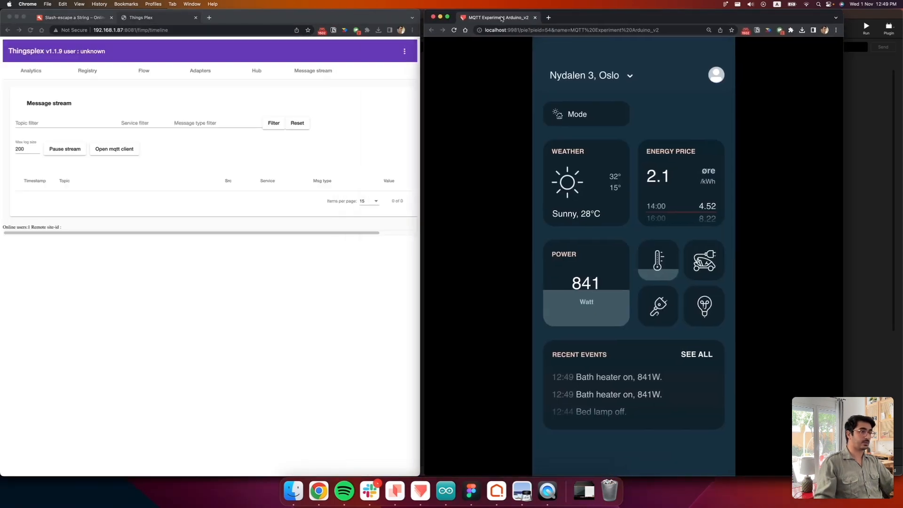
Test the prototype against the live message stream by turning the bath heater off, the lamp on and off, and the heater on
{"action": "left_click", "coordinate": [650, 257]}
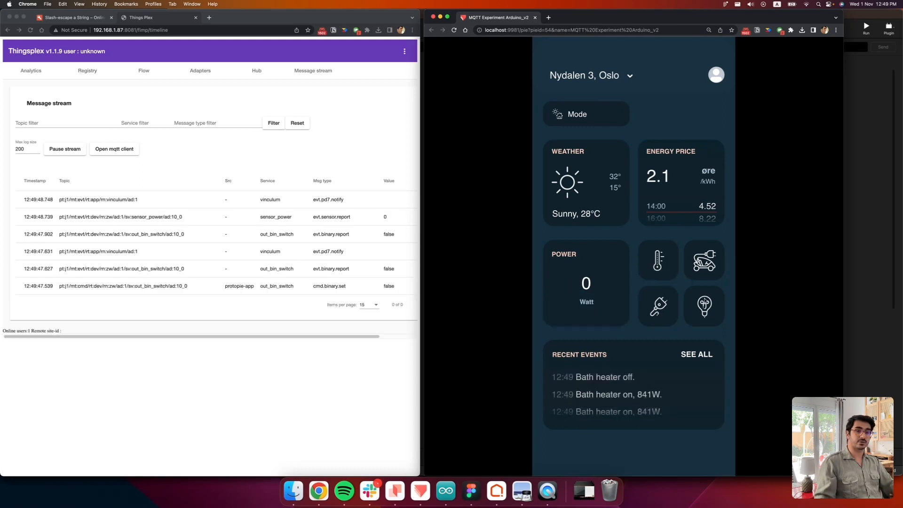
{"action": "left_click", "coordinate": [705, 302]}
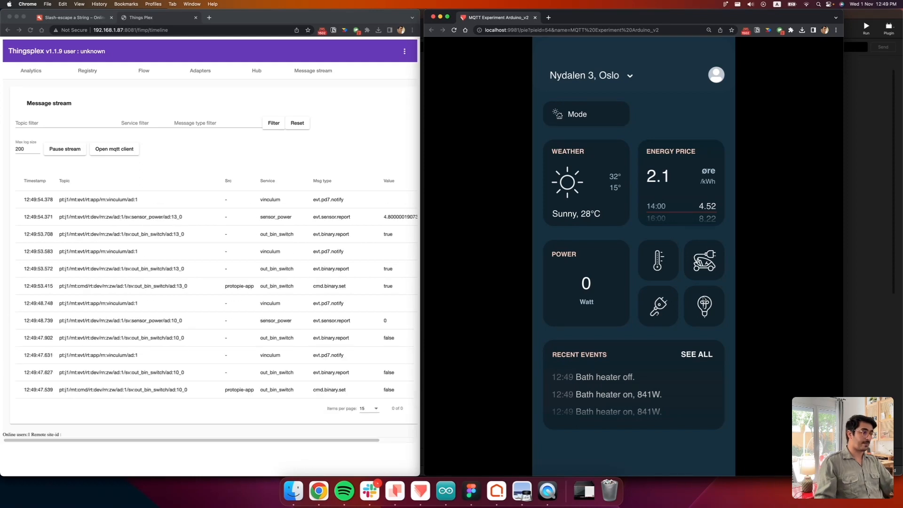
{"action": "left_click", "coordinate": [705, 308]}
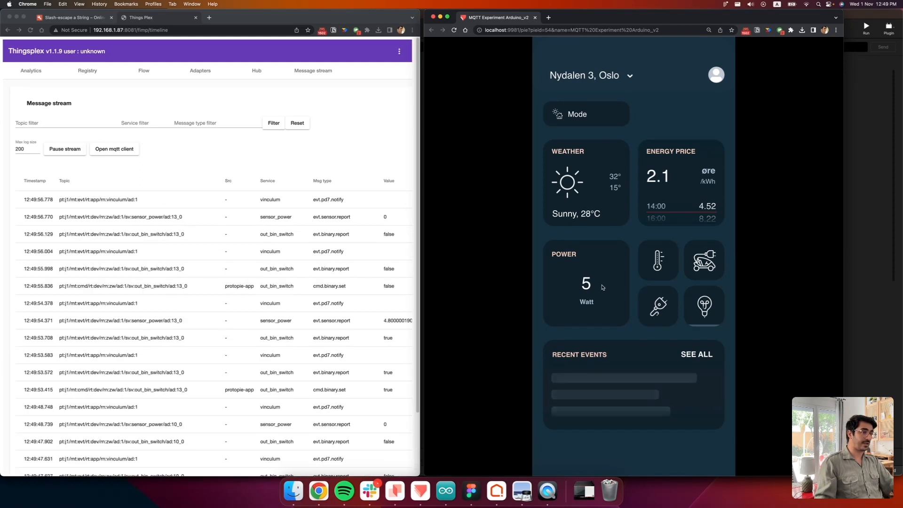
{"action": "left_click", "coordinate": [659, 264]}
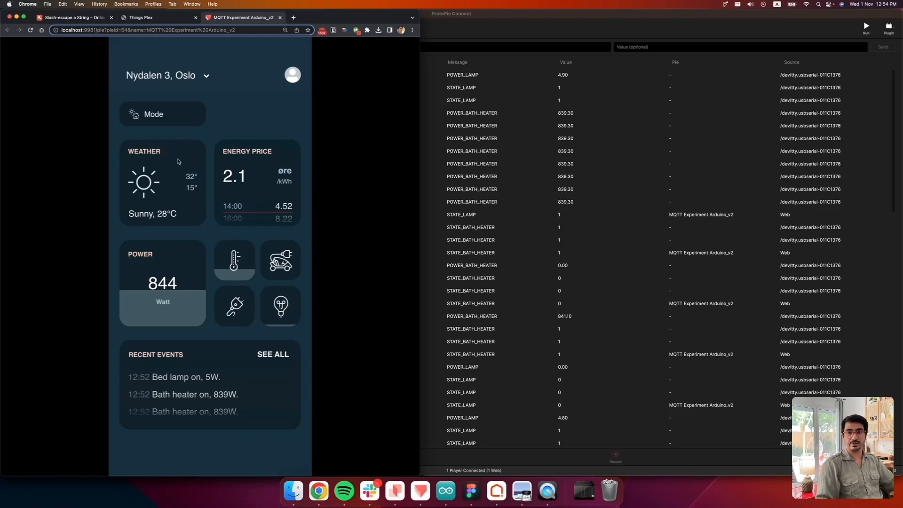
Switch to ProtoPie Connect and check its list of plug-ins
{"action": "left_click", "coordinate": [395, 491]}
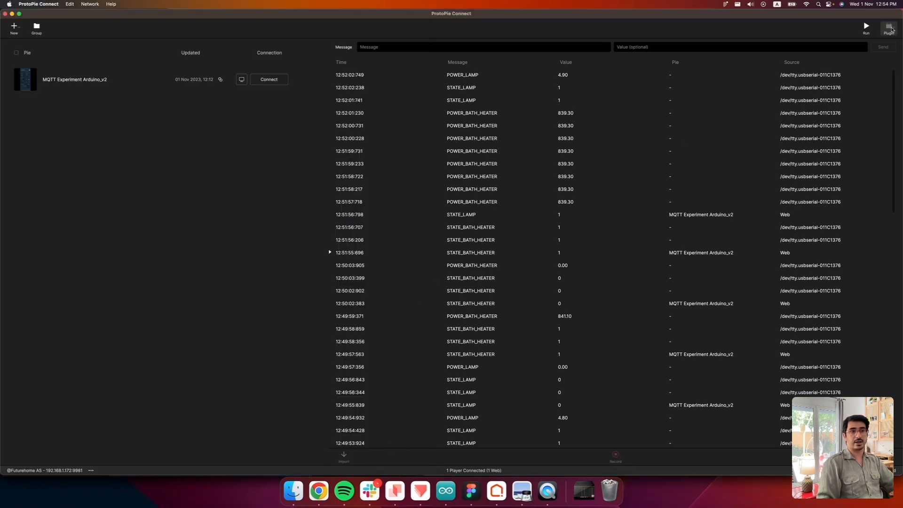
{"action": "left_click", "coordinate": [890, 28]}
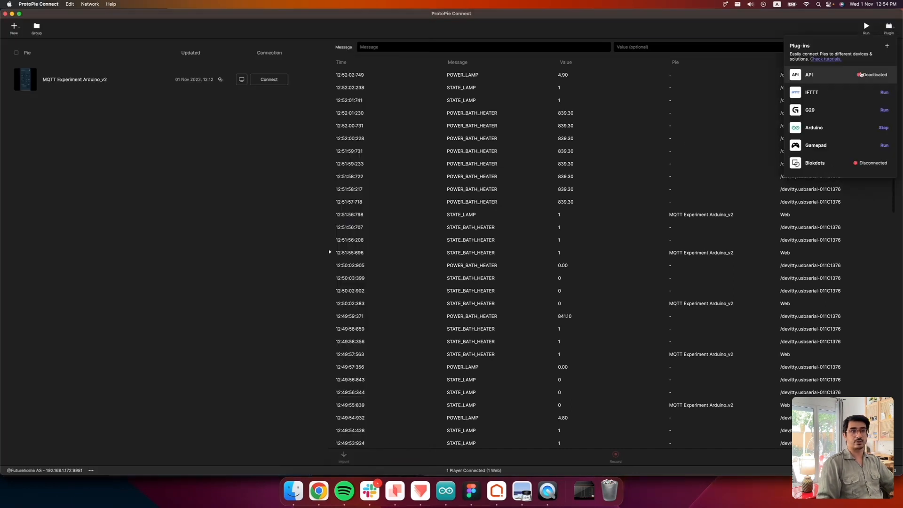
{"action": "left_click", "coordinate": [889, 27]}
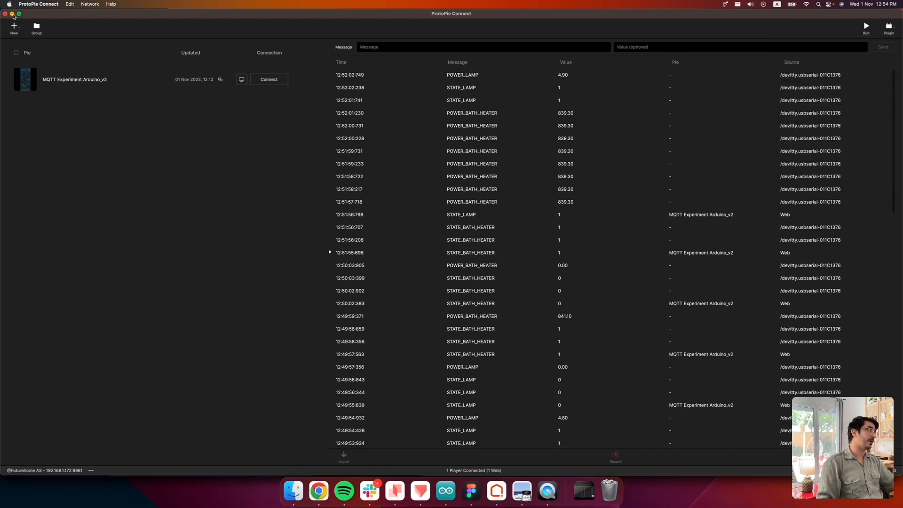
{"action": "left_click", "coordinate": [12, 14]}
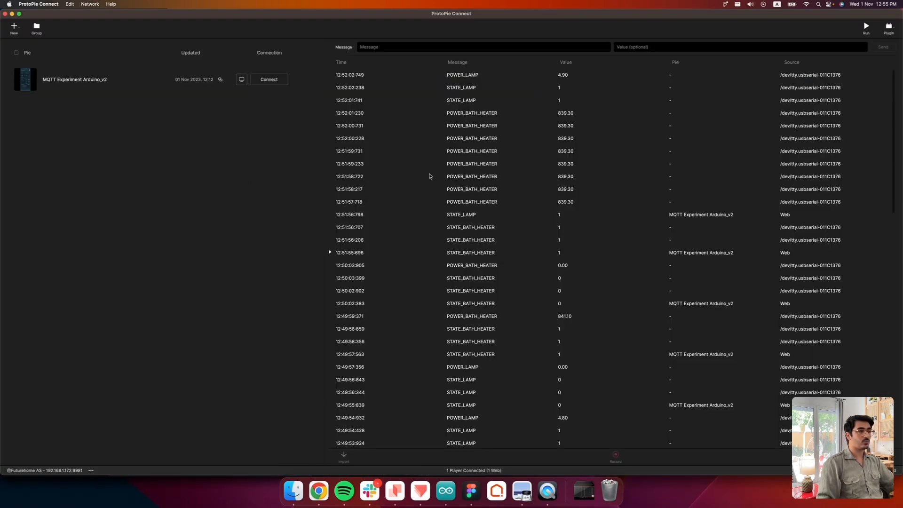
Switch to the Arduino IDE and review the MQTT_ProtoPie_Connect_Template sketch up to its network and MQTT broker configuration
{"action": "left_click", "coordinate": [447, 491]}
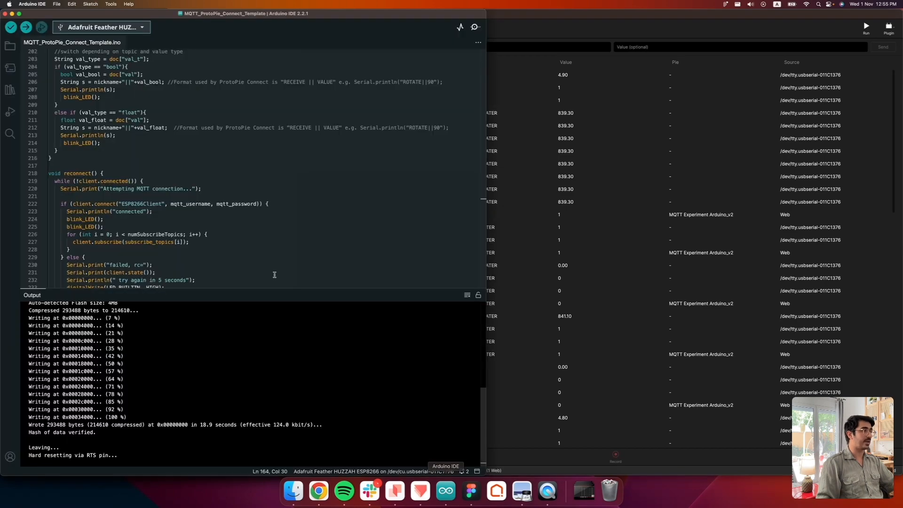
{"action": "left_click", "coordinate": [166, 98]}
{"action": "scroll", "coordinate": [167, 113], "scroll_direction": "up", "scroll_amount": 20}
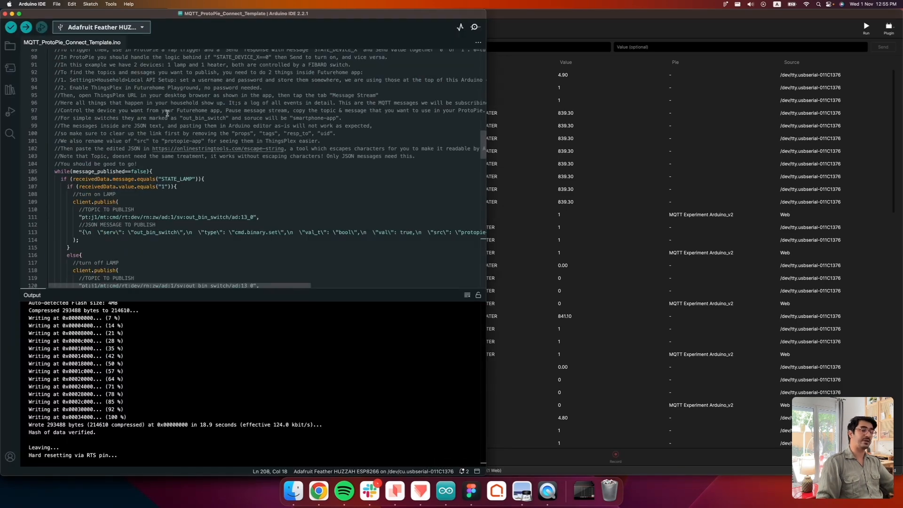
{"action": "scroll", "coordinate": [167, 113], "scroll_direction": "up", "scroll_amount": 20}
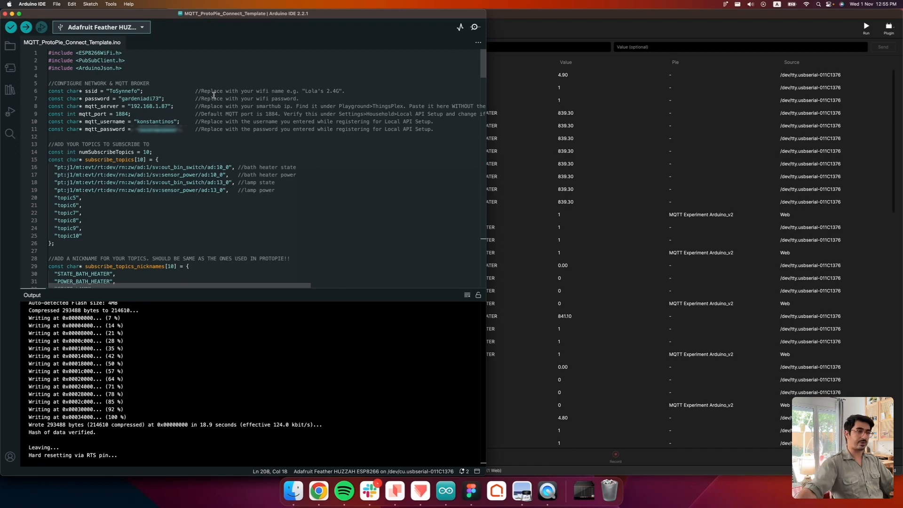
Minimize the Arduino IDE and ProtoPie Connect, and enlarge the Chrome prototype window to fill the screen
{"action": "left_click", "coordinate": [12, 14]}
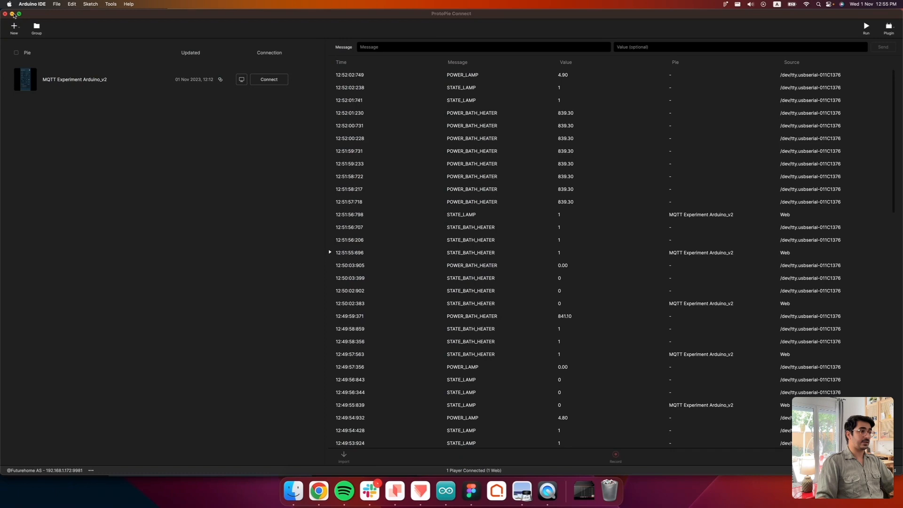
{"action": "left_click", "coordinate": [13, 14]}
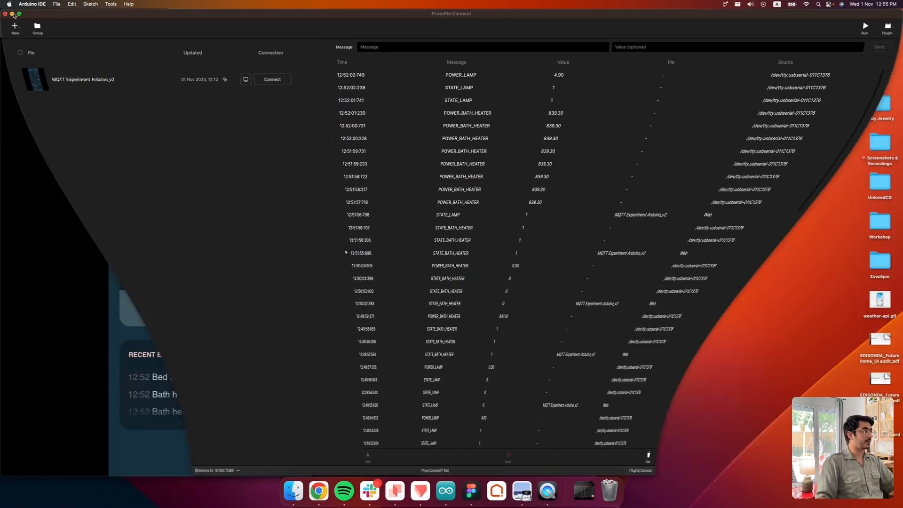
{"action": "left_click", "coordinate": [342, 22]}
{"action": "double_click", "coordinate": [341, 21]}
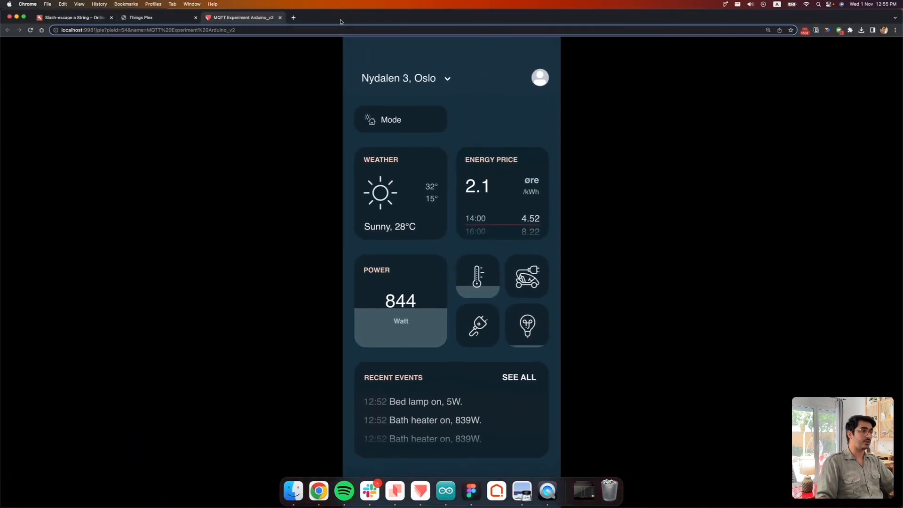